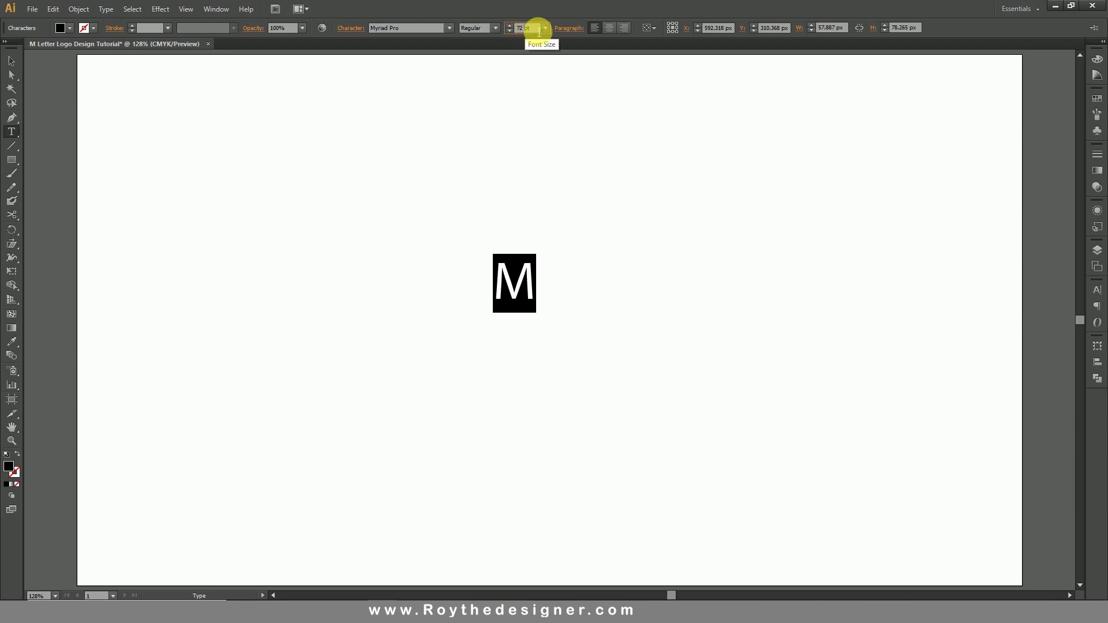
Enlarge the letter M to a font size of about 320 pt and move it to the middle of the artboard.
scroll(540, 30, "up", 14)
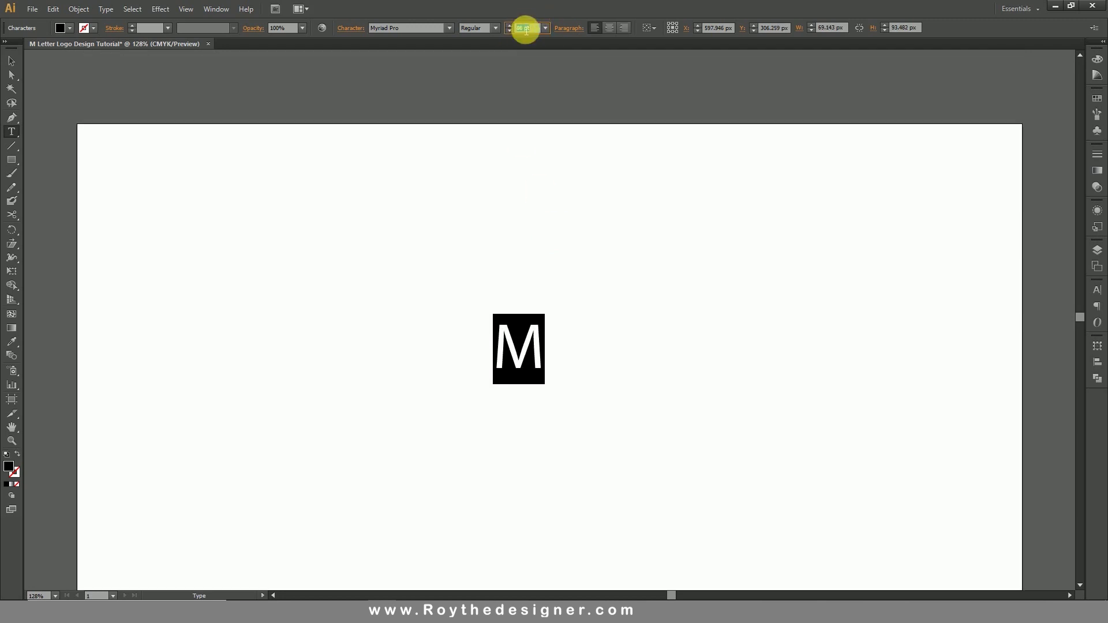
scroll(525, 30, "up", 20)
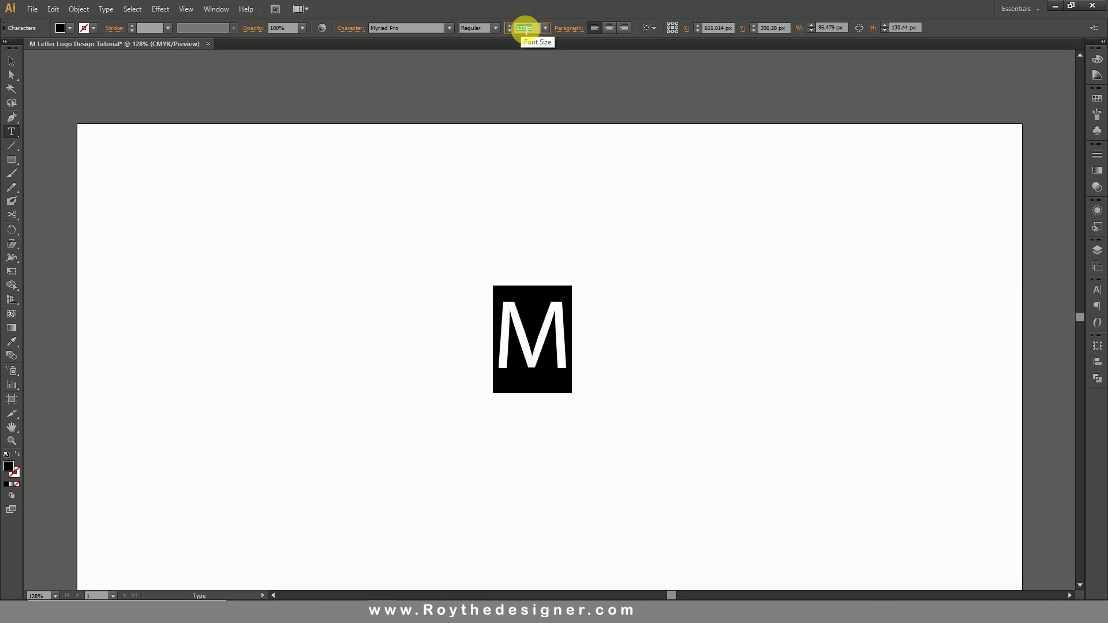
scroll(526, 30, "up", 13)
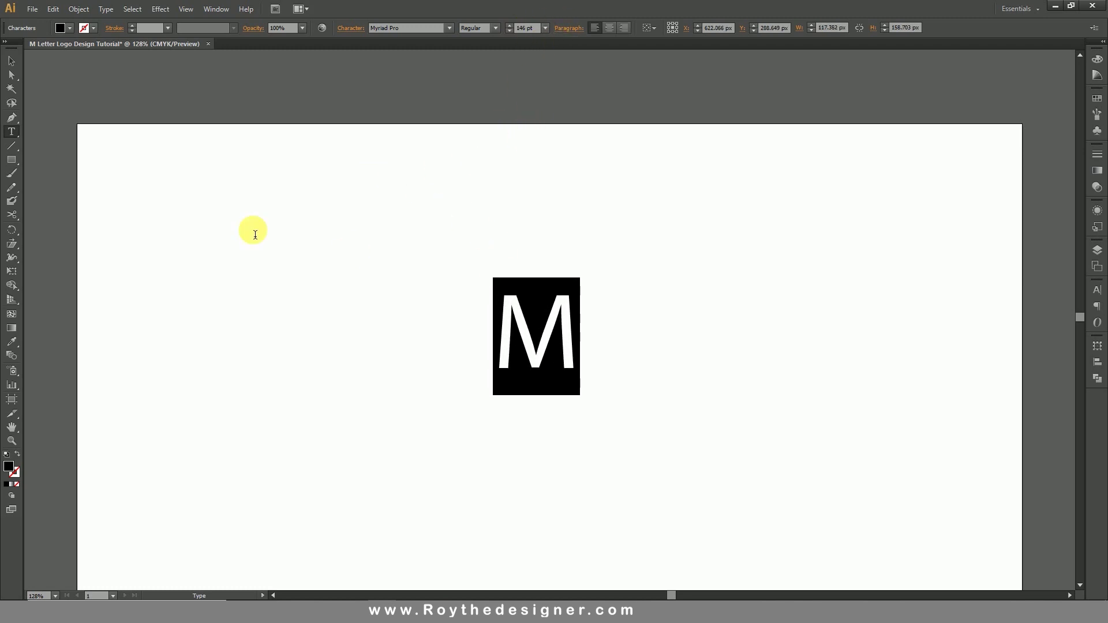
left_click(12, 63)
left_click(404, 217)
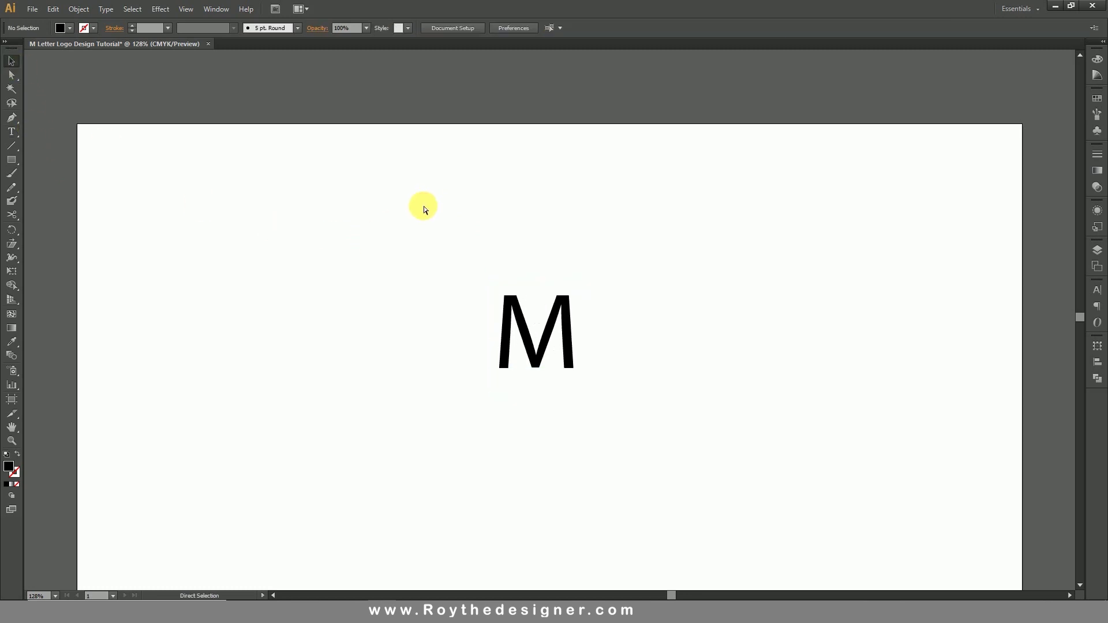
scroll(424, 209, "down", 3)
left_click_drag(424, 209, 683, 463)
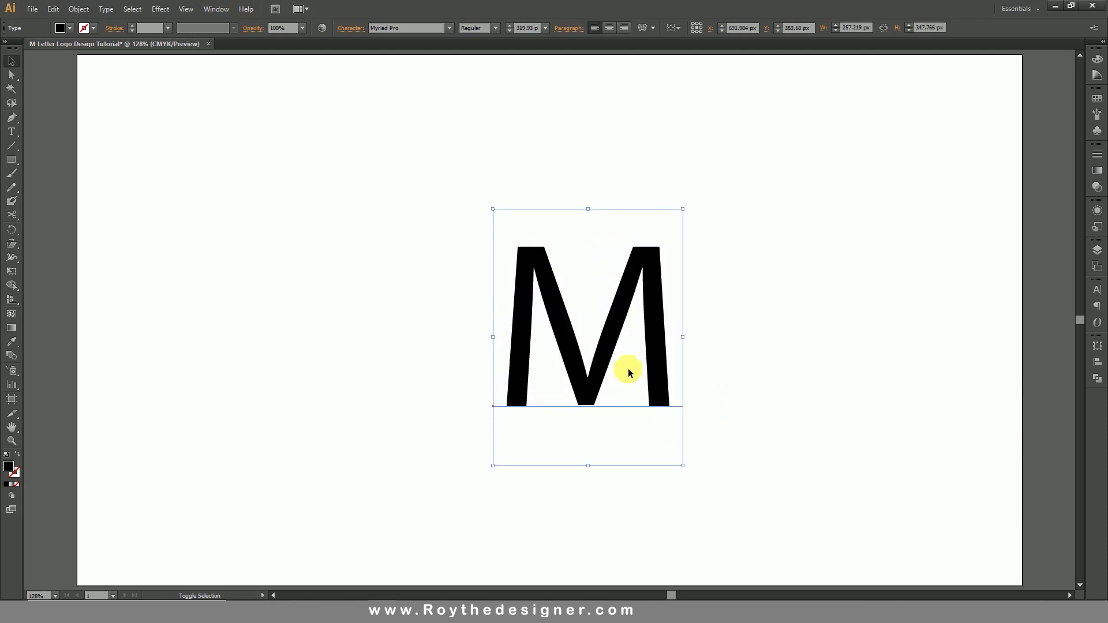
left_click_drag(614, 353, 569, 317)
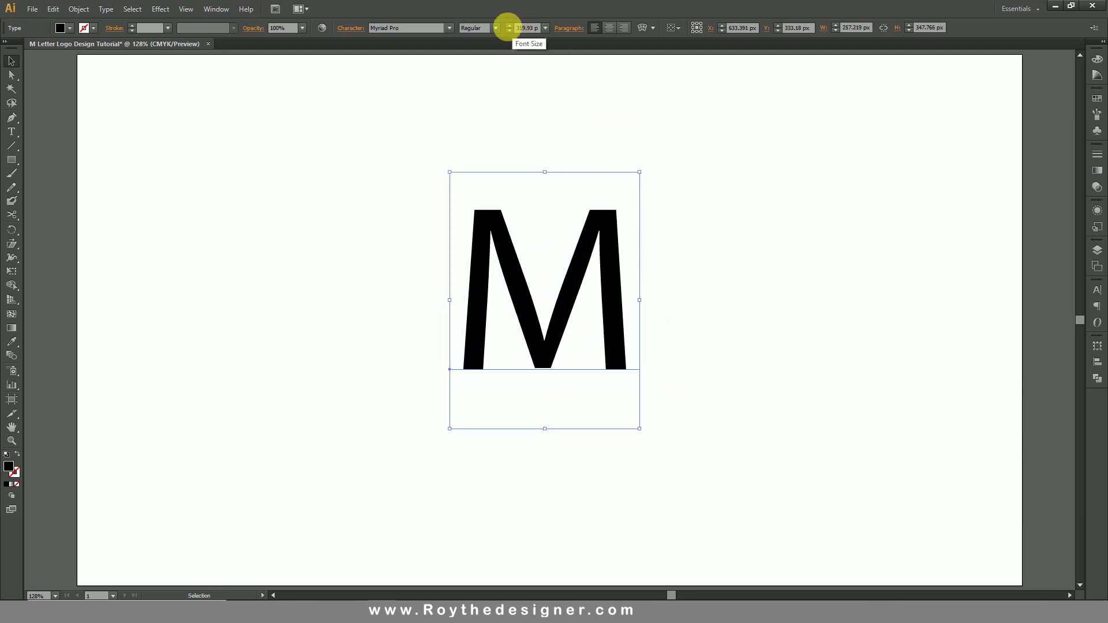
Change the letter M's font to Nasalization.
left_click(426, 29)
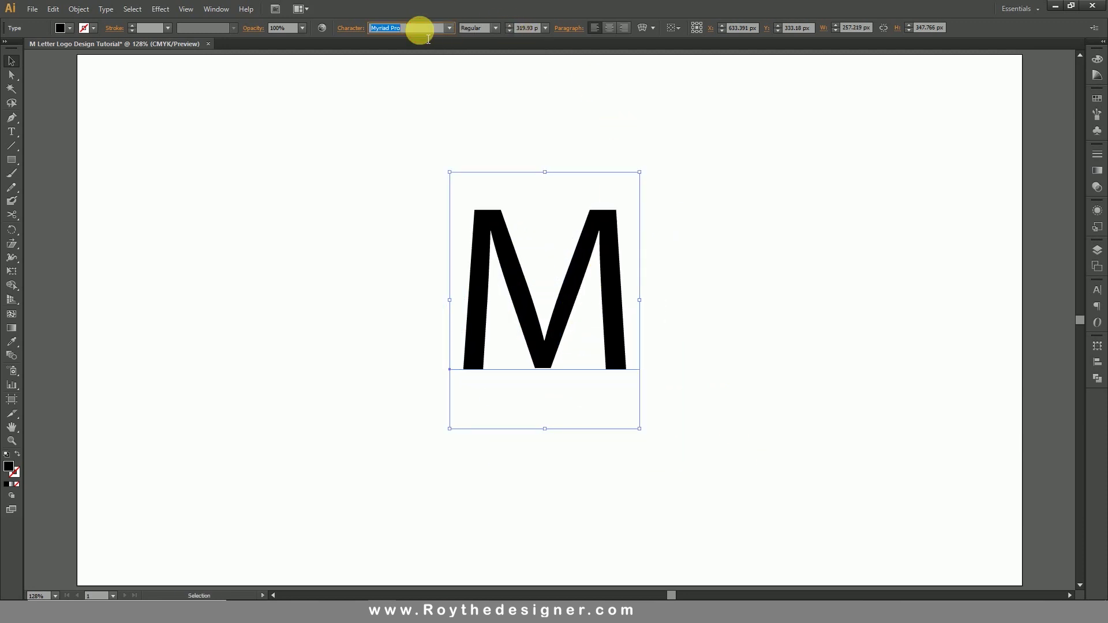
type("Nasalization")
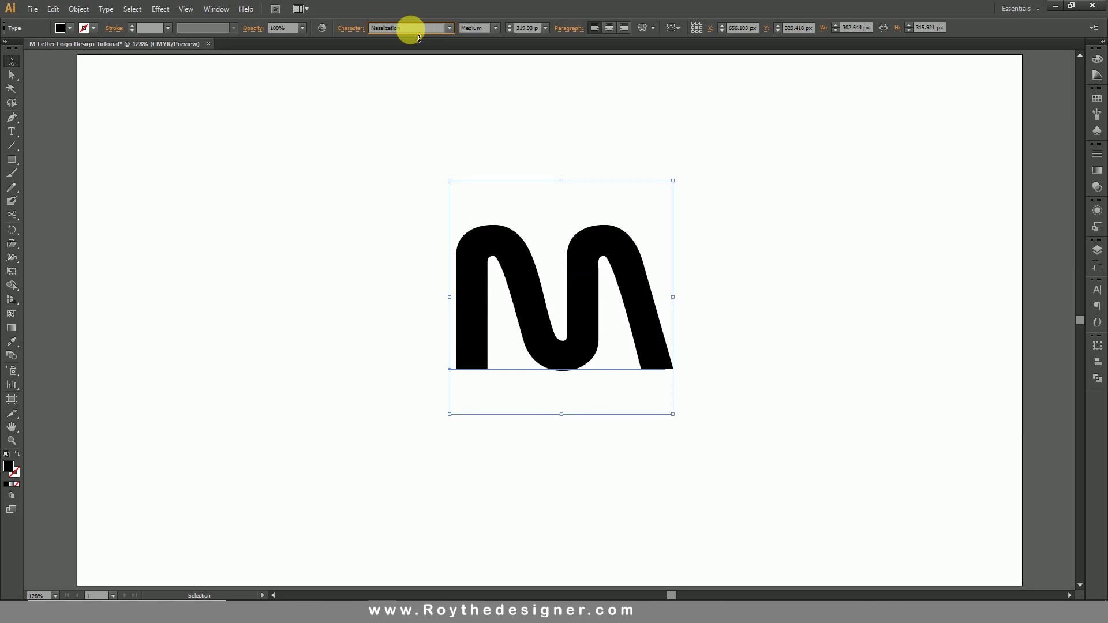
left_click(359, 153)
Expand the M text into editable outlines with the Object and Fill options enabled.
left_click(577, 311)
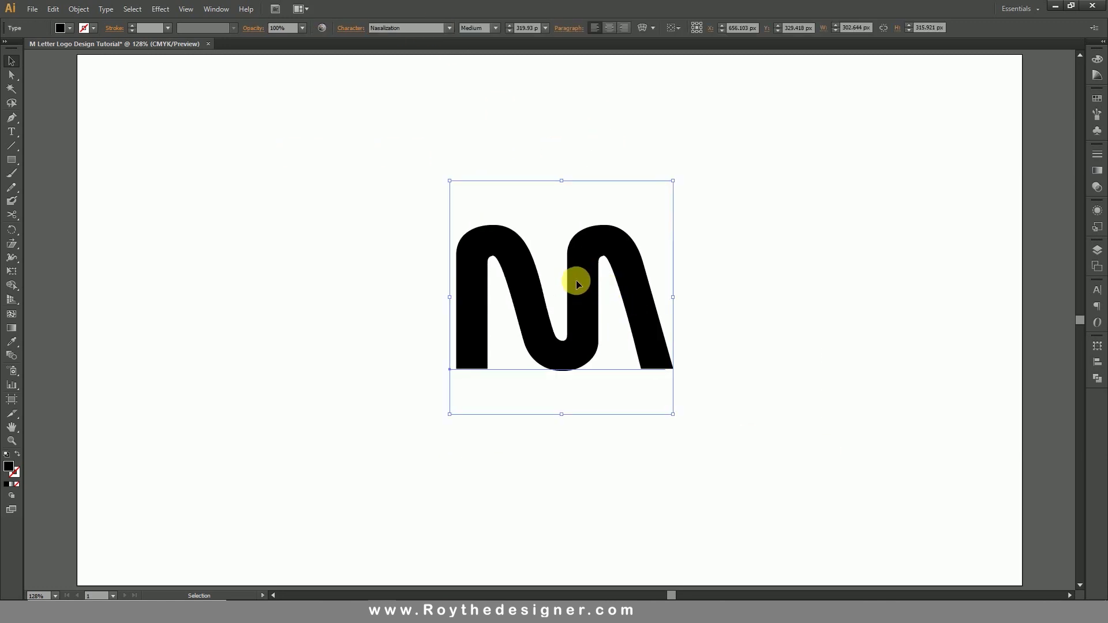
left_click(80, 9)
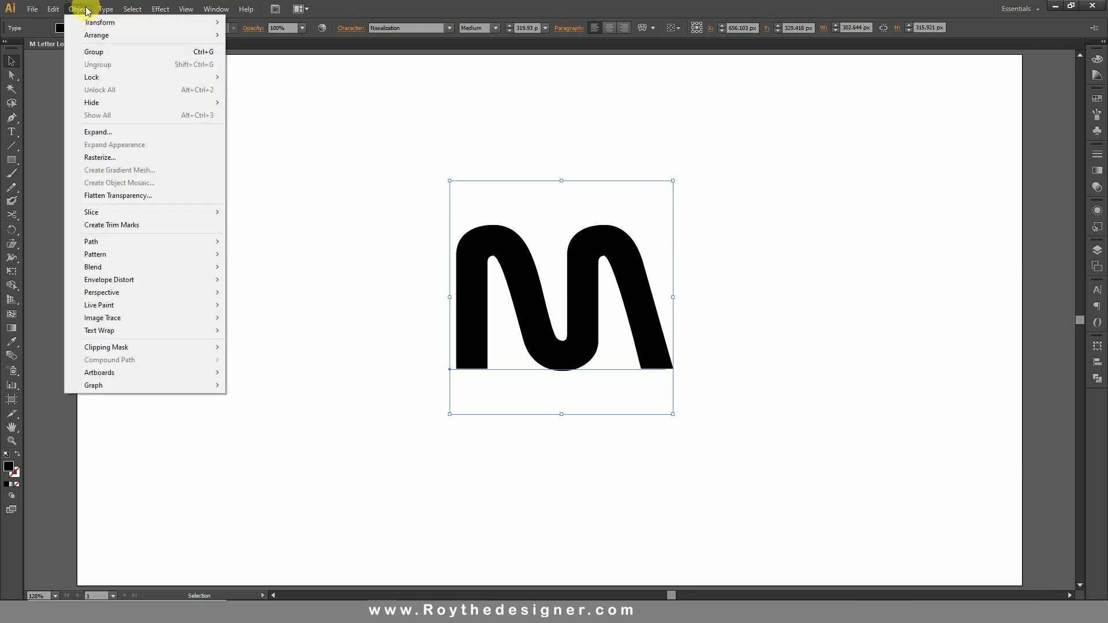
left_click(123, 133)
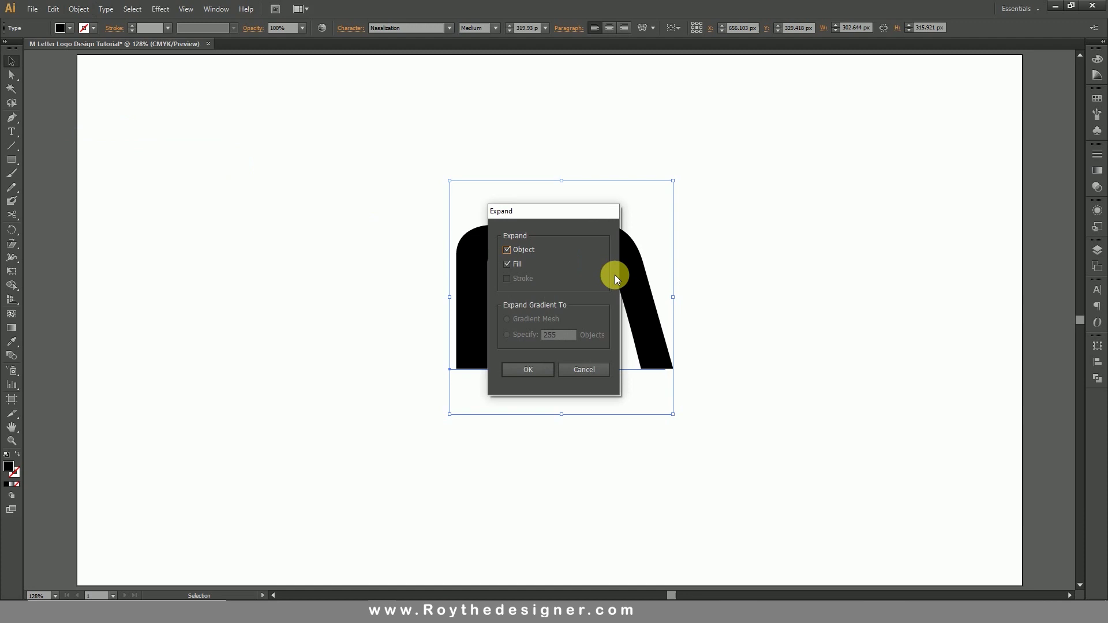
left_click(551, 364)
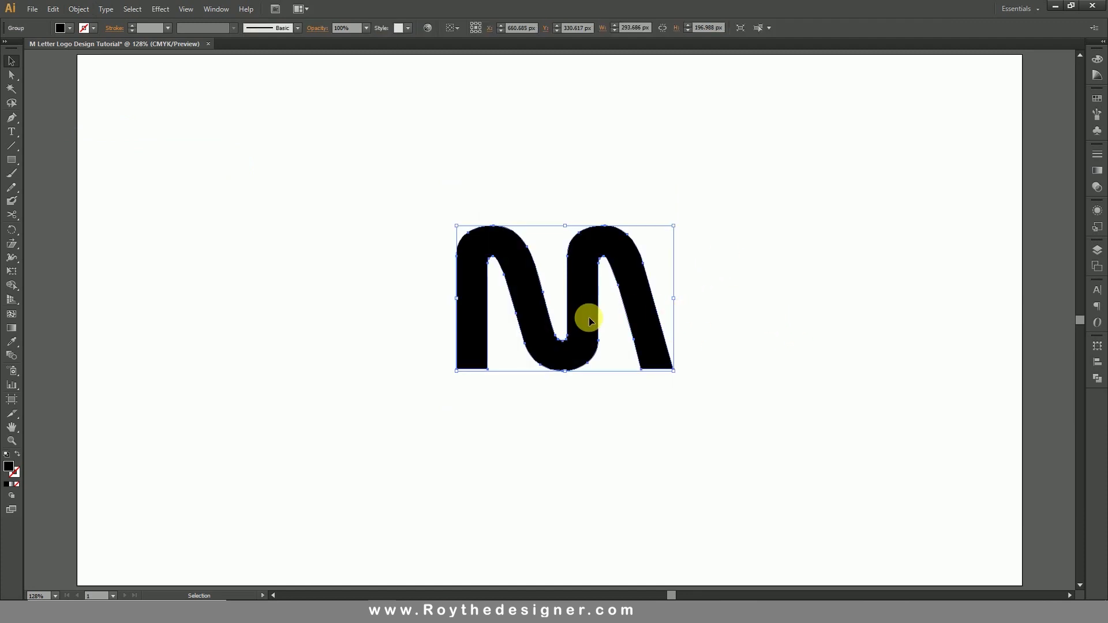
Swap the M's fill and stroke so it has no fill and a 1 pt black outline.
key("a")
left_click_drag(514, 282, 700, 398)
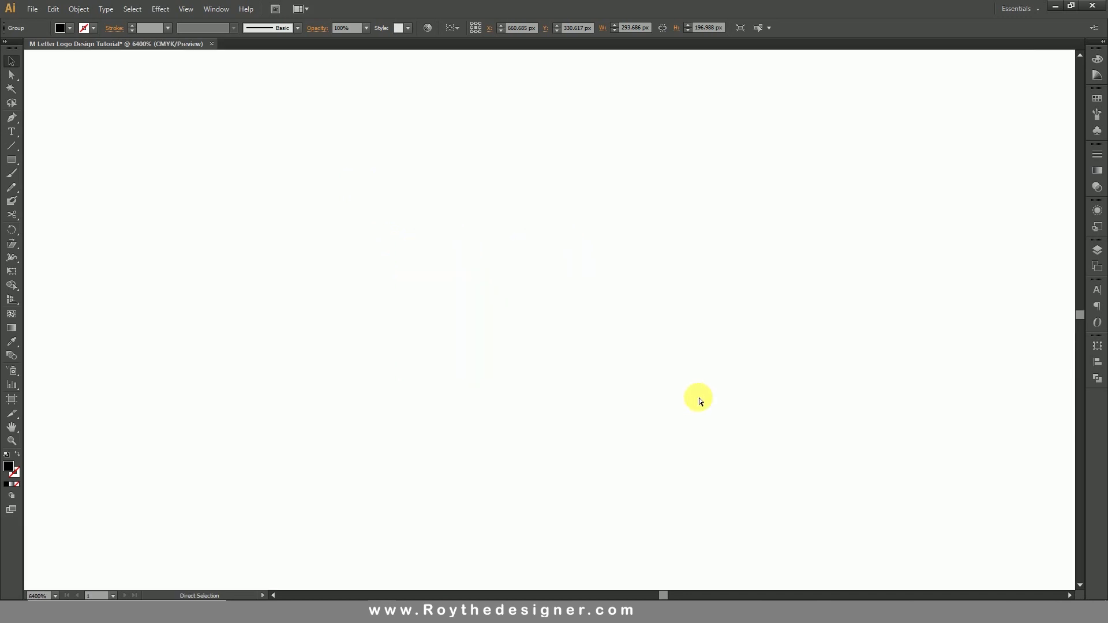
key("z")
left_click_drag(435, 209, 674, 388)
key("v")
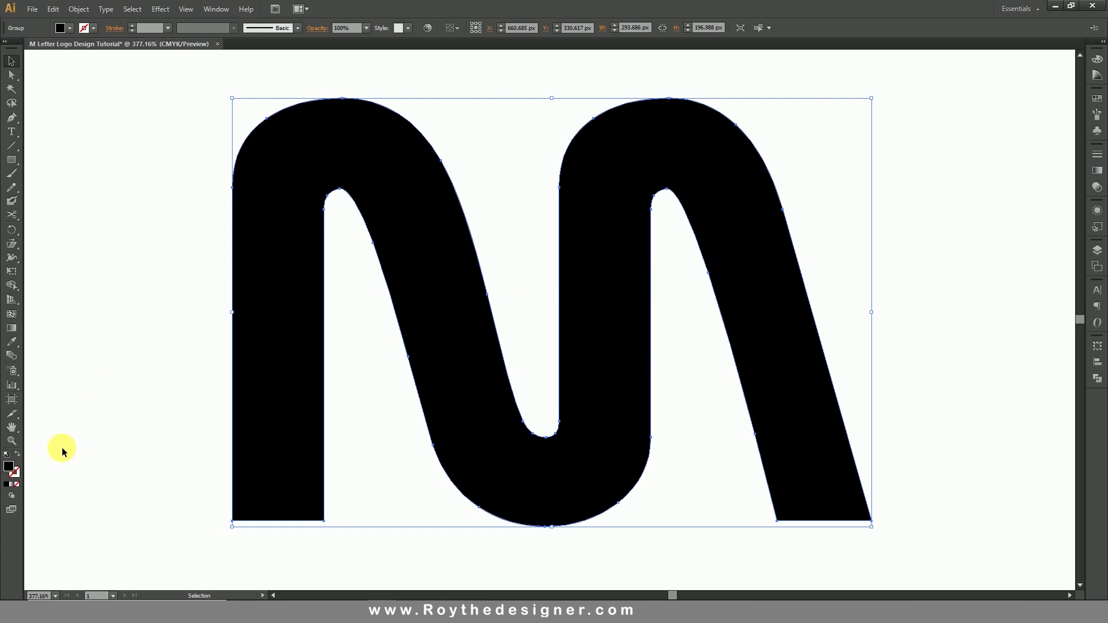
left_click(18, 455)
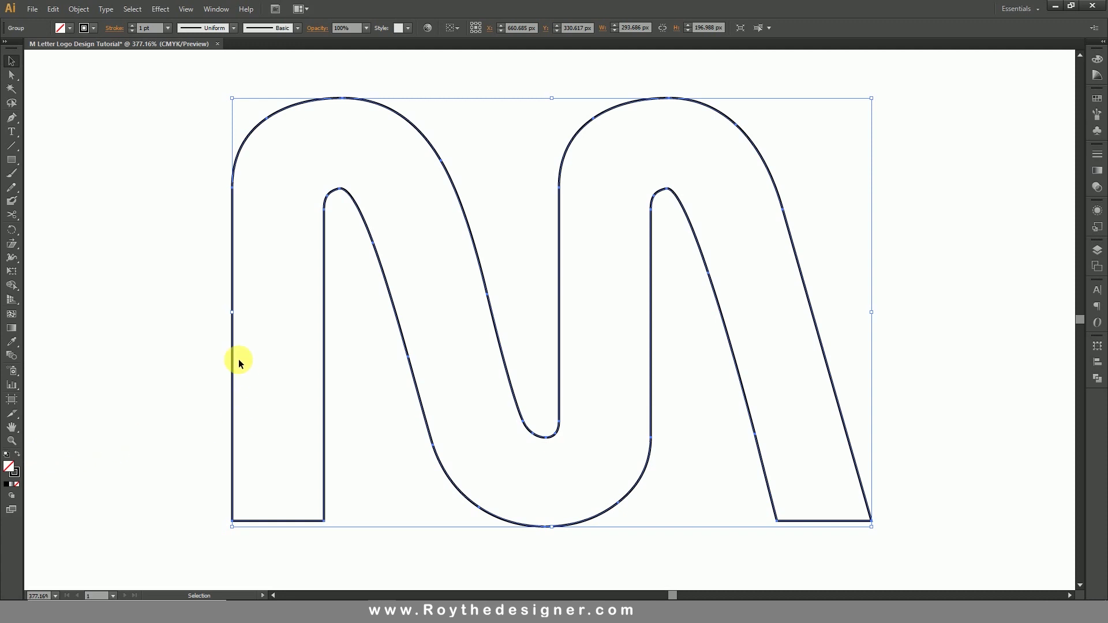
Cut the M's outline with the Scissors tool at the outer and inner anchor points atop the left stem.
left_click(275, 178)
key("z")
left_click_drag(196, 150, 393, 258)
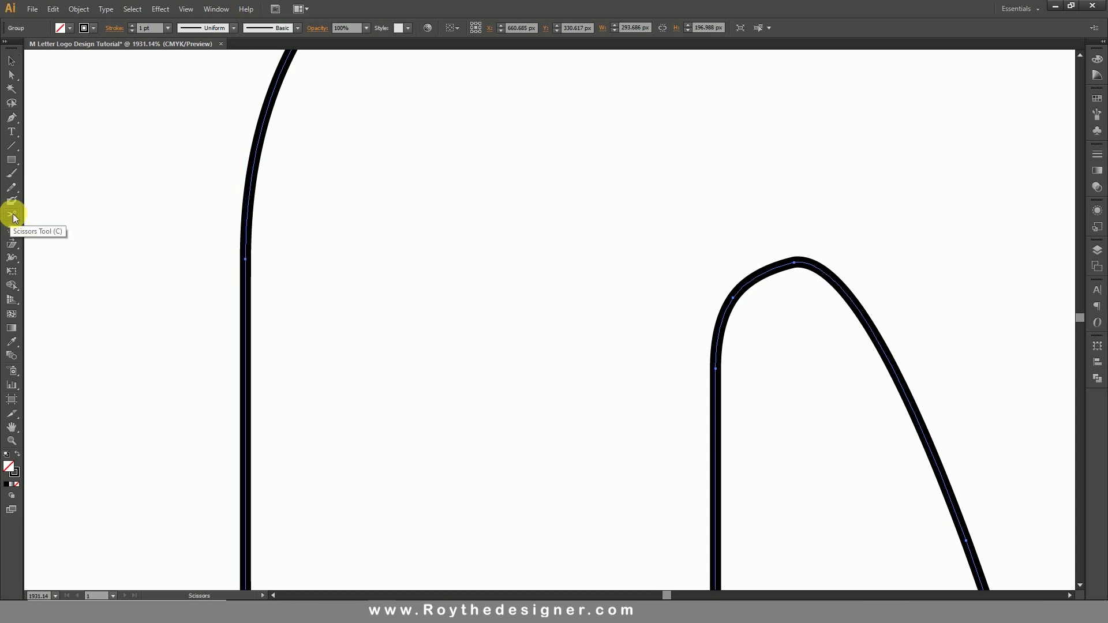
left_click(246, 260)
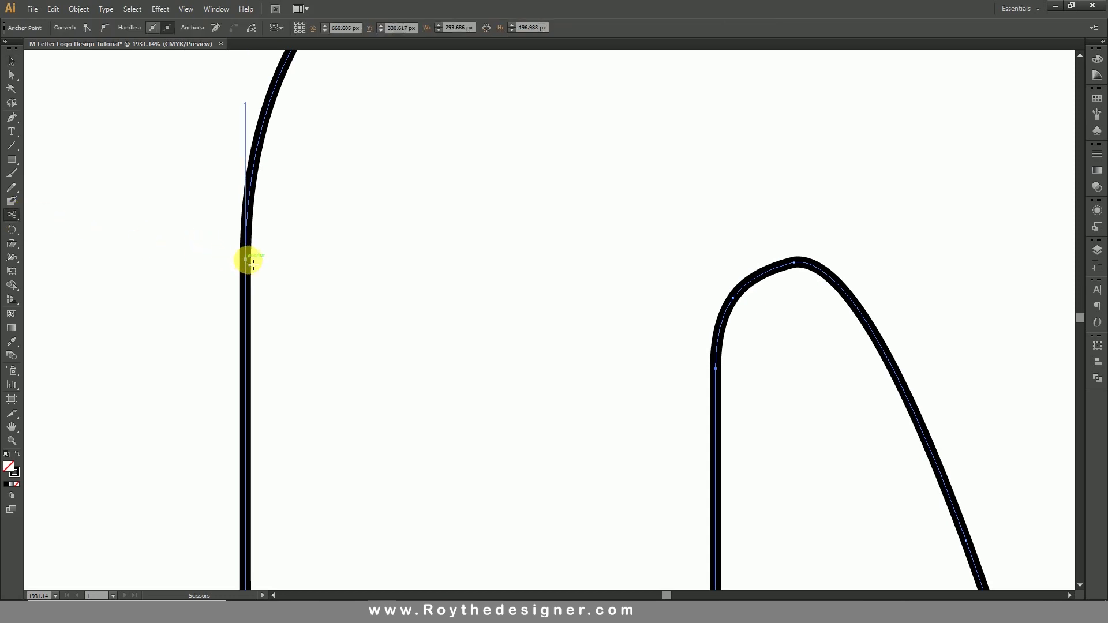
left_click(716, 368)
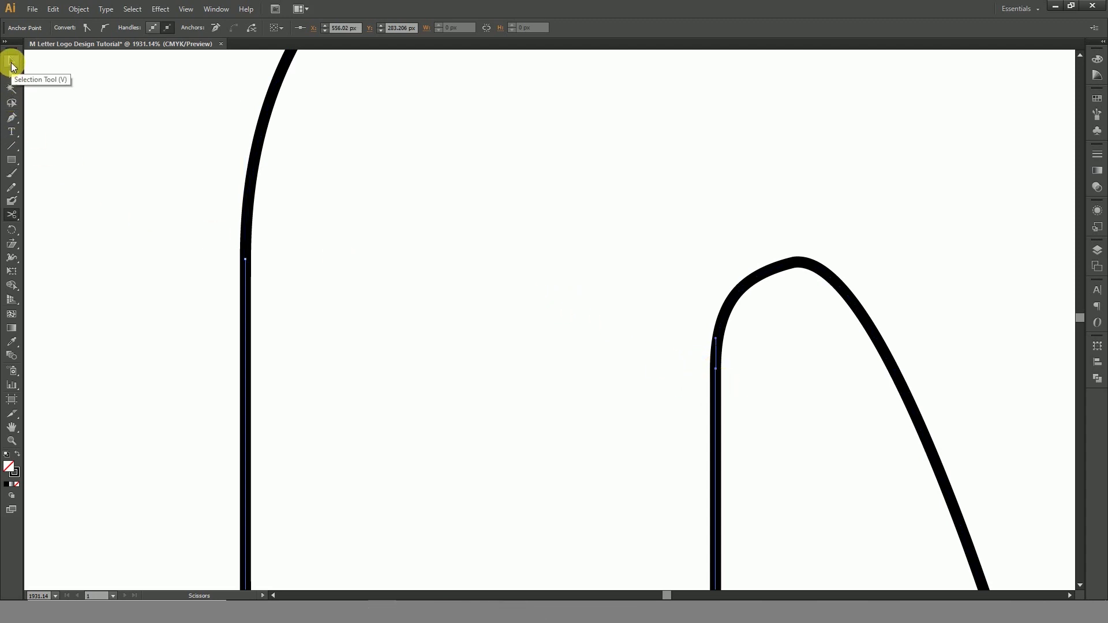
Join the two cut end points of the left stem with a straight segment to close its path.
left_click(12, 63)
left_click(374, 320)
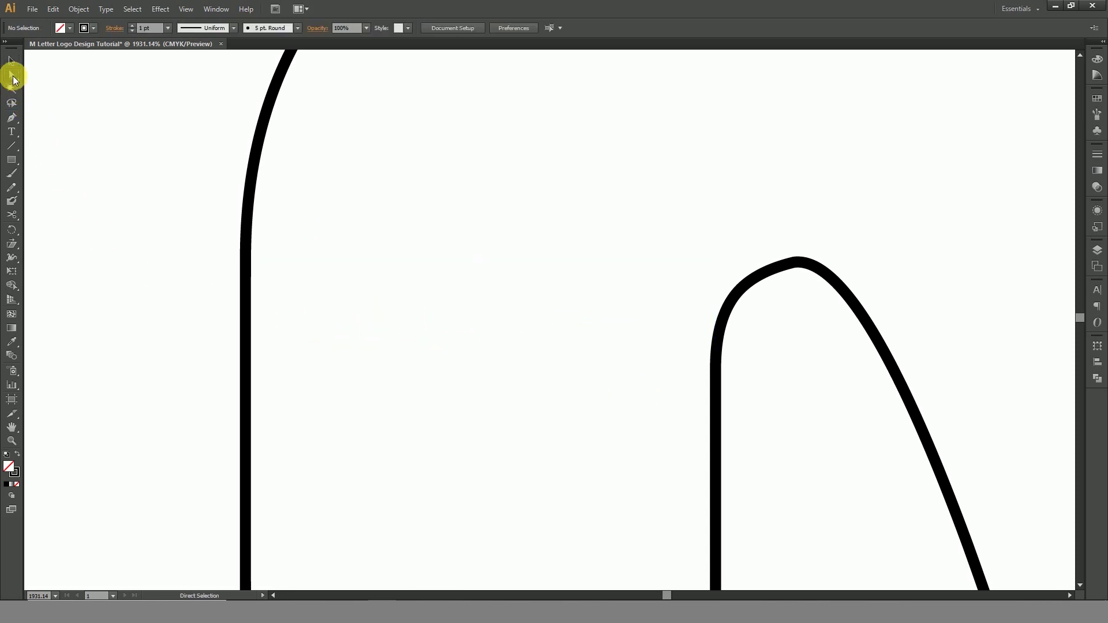
left_click(247, 302)
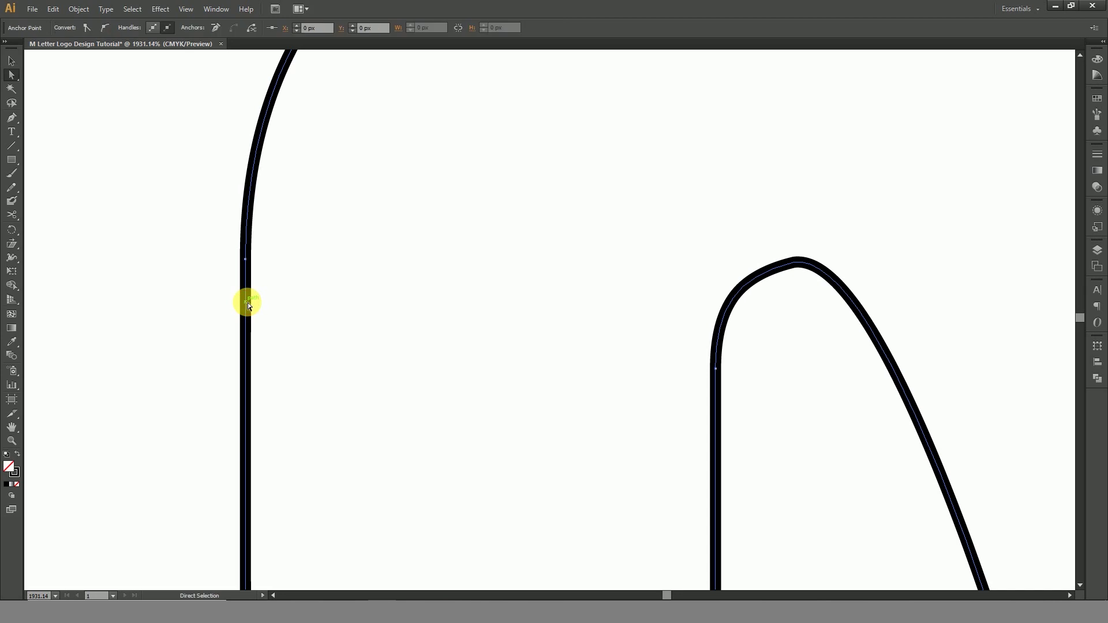
left_click(247, 260)
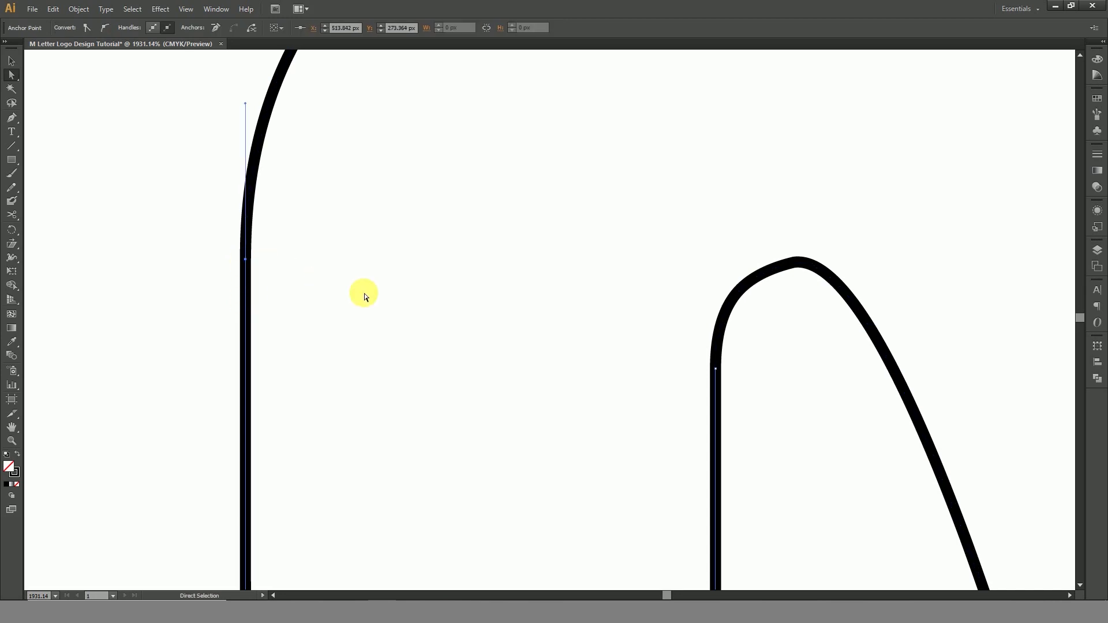
left_click(716, 369, "shift")
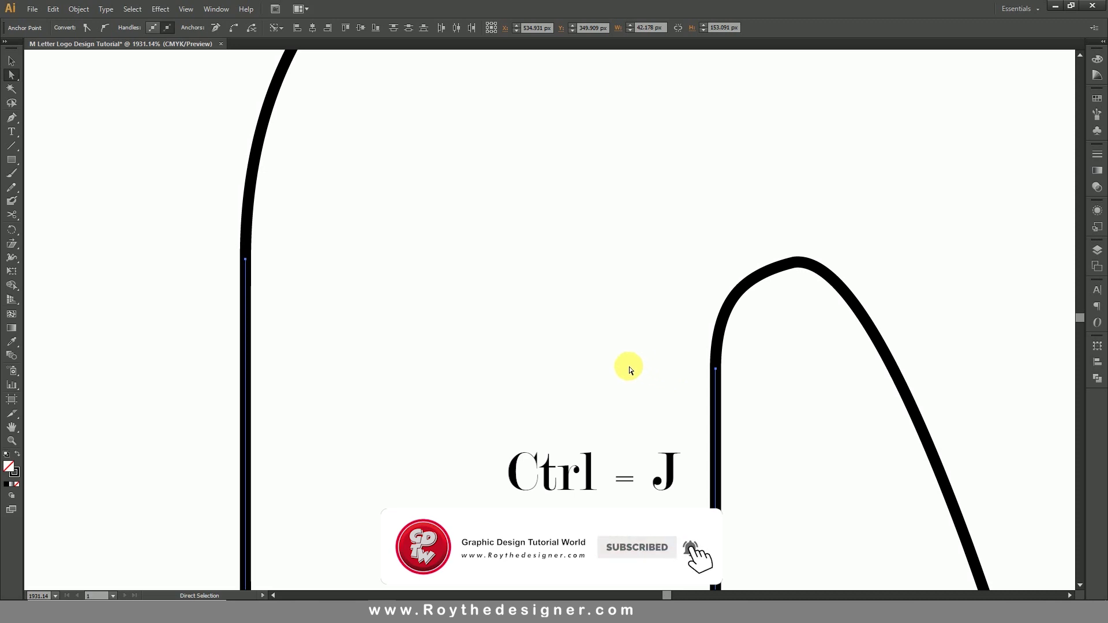
key("ctrl+j")
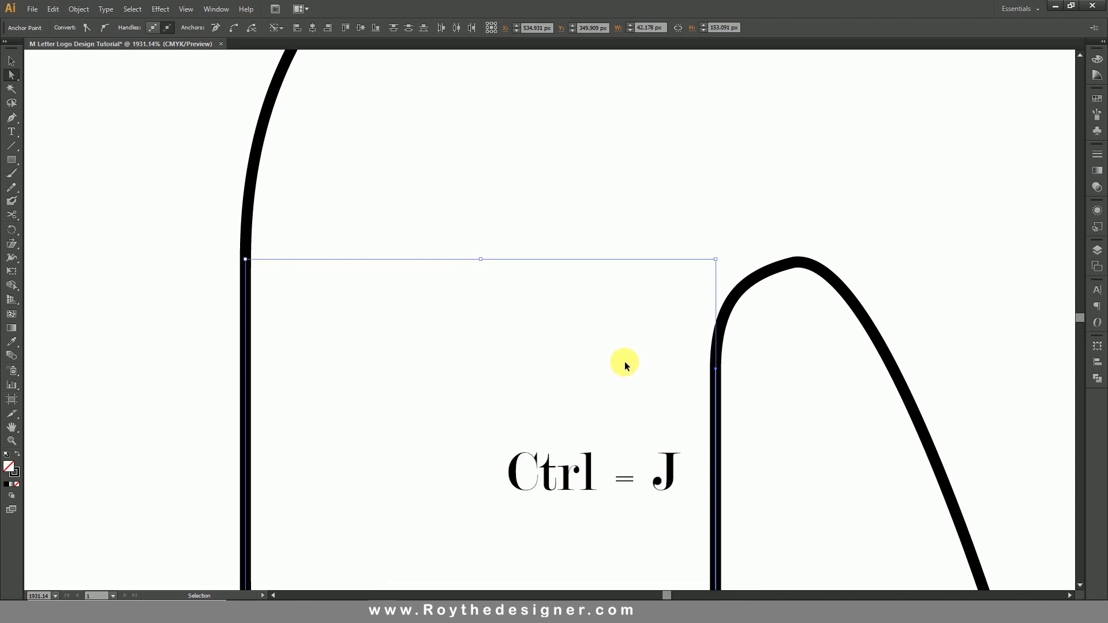
Cut the M's outline with the Scissors tool at the two anchor points on either side of the middle stem's top.
left_click(663, 290, "ctrl+alt")
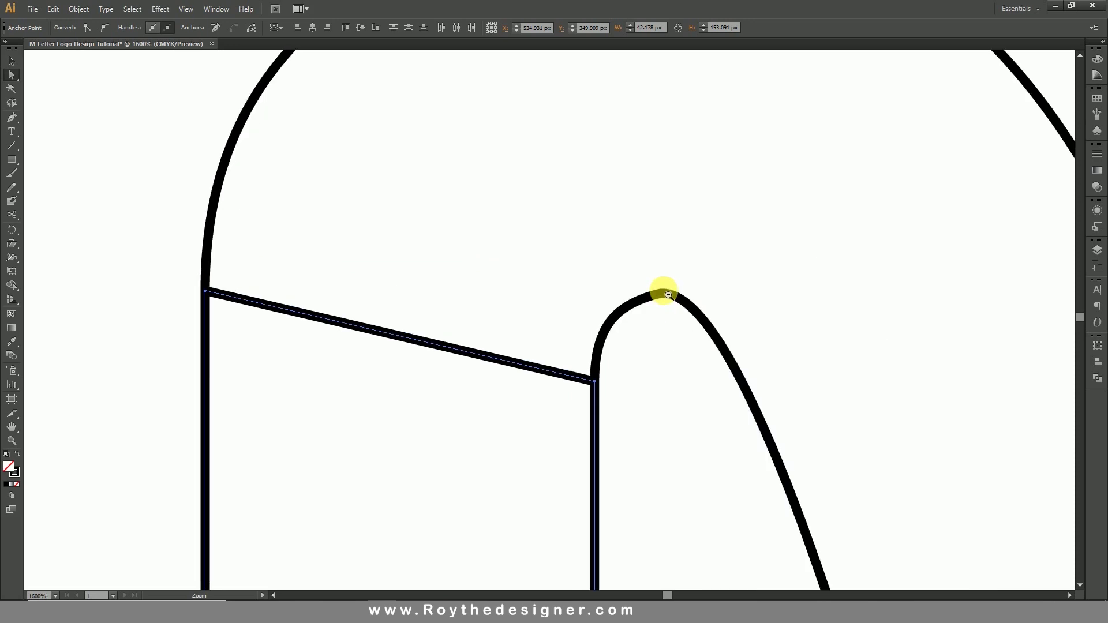
left_click(669, 312, "ctrl+alt")
left_click(670, 313, "ctrl+alt")
left_click(692, 378, "ctrl+alt")
scroll(751, 369, "right", 2)
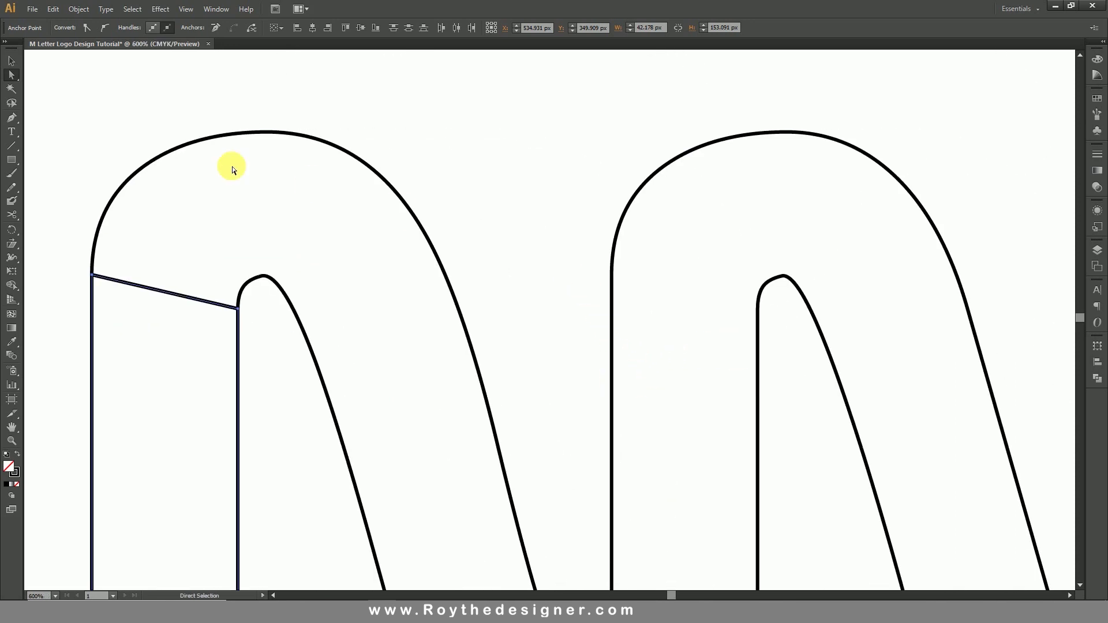
left_click(12, 62)
left_click(802, 295)
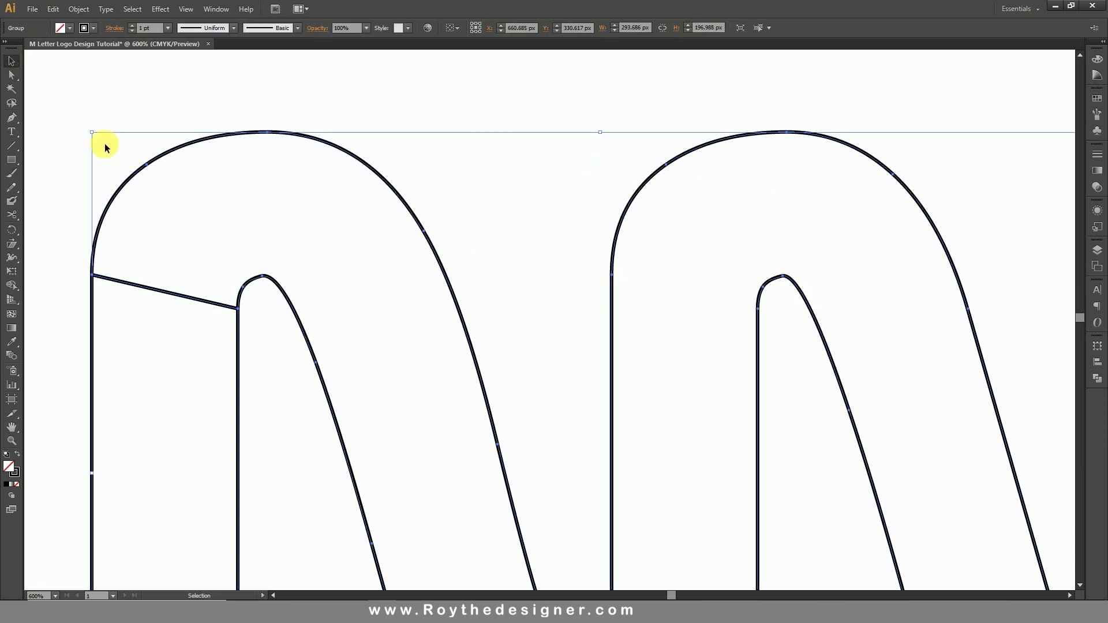
left_click(12, 216)
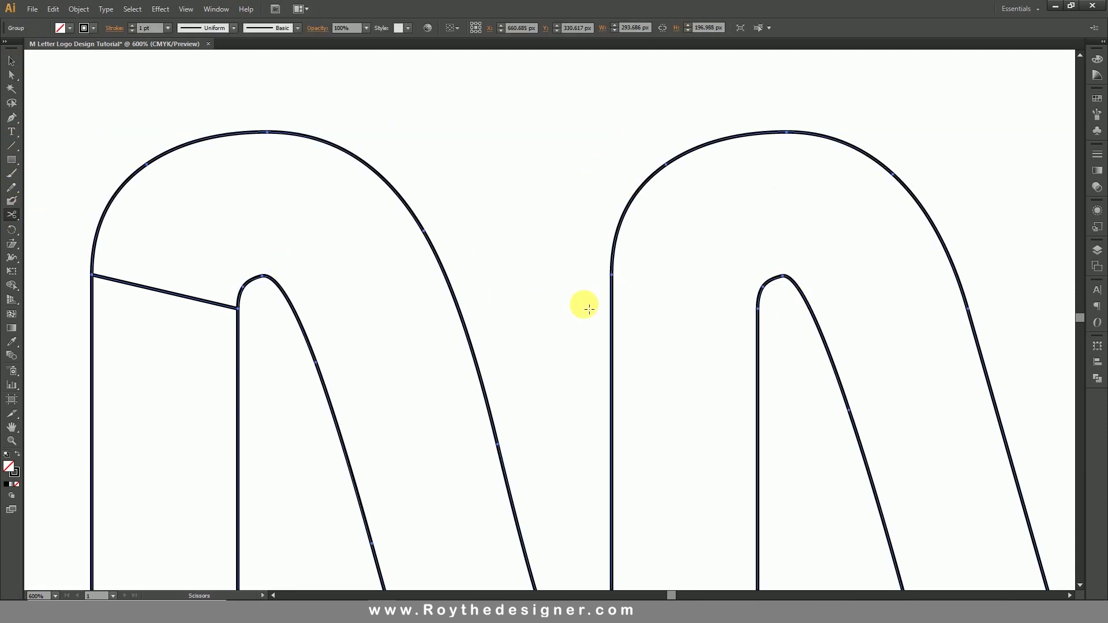
key("ctrl+space")
left_click_drag(542, 223, 824, 381)
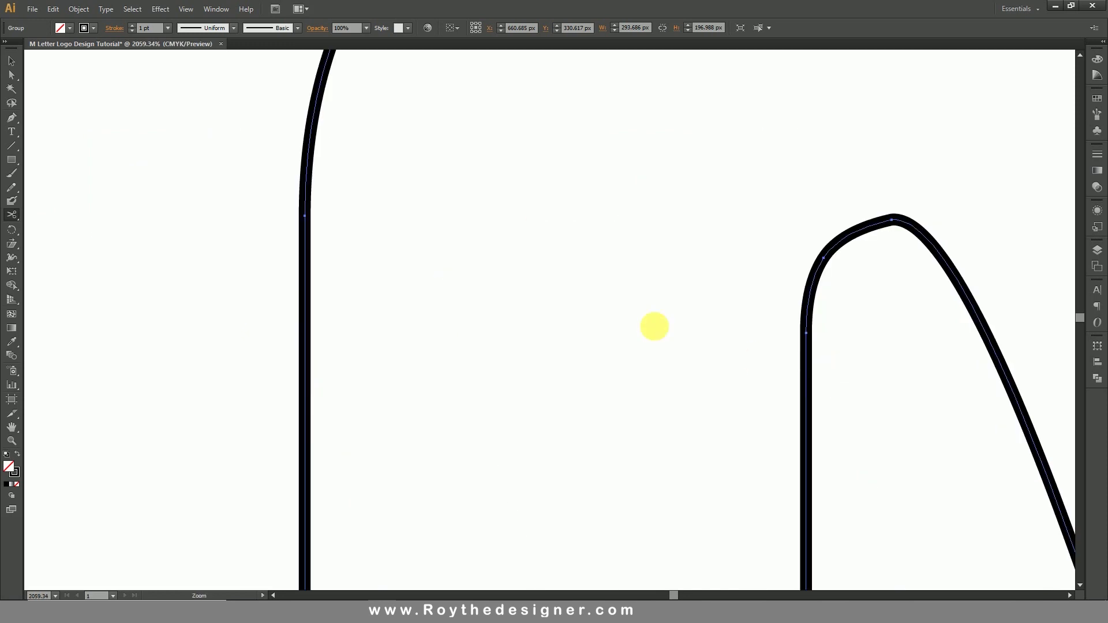
left_click(308, 217)
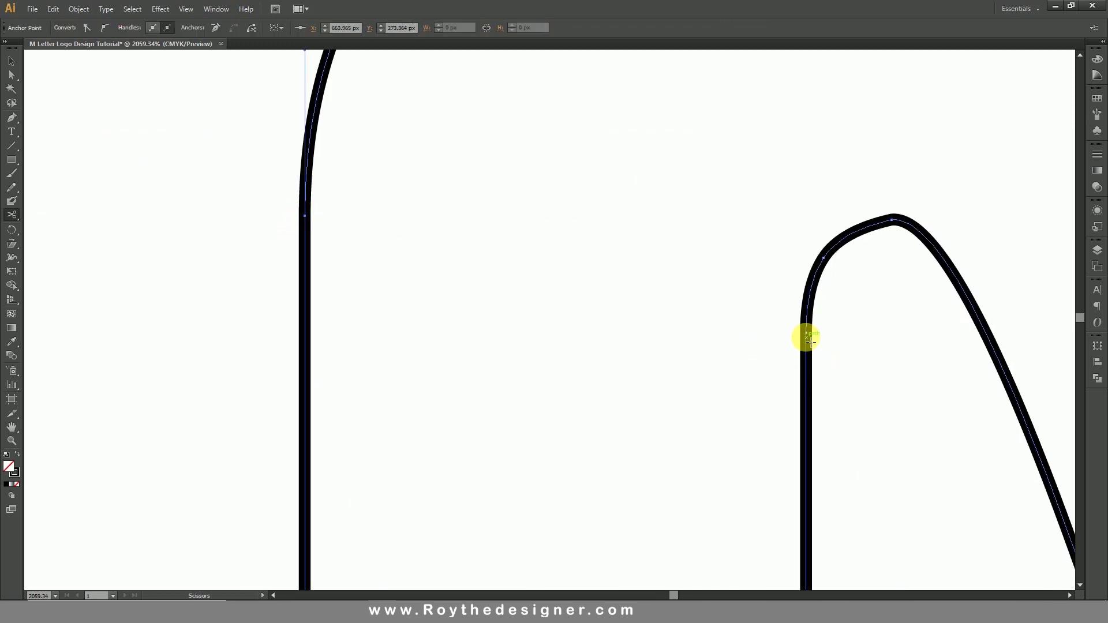
left_click(809, 335)
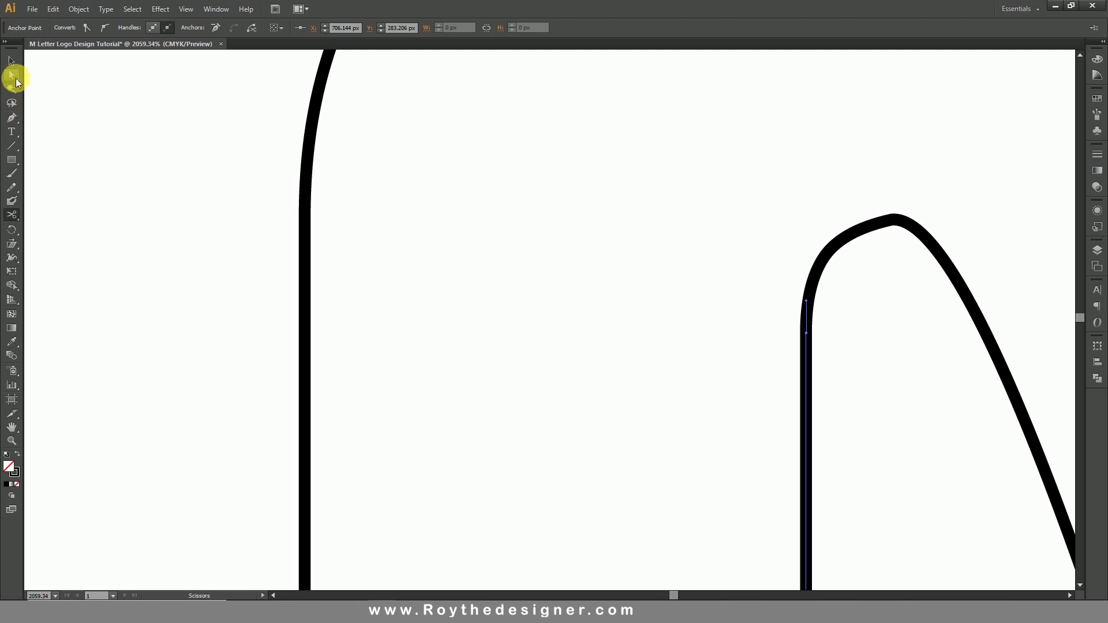
Try to select the two cut end points of the middle stem for joining.
left_click(12, 61)
left_click_drag(235, 127, 318, 168)
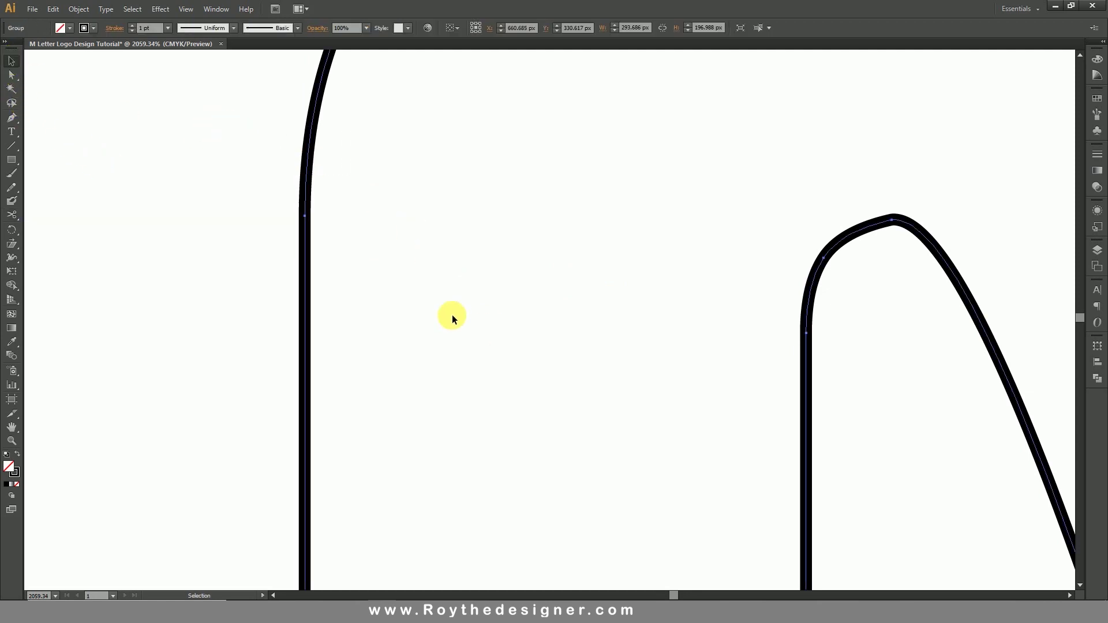
left_click(11, 75)
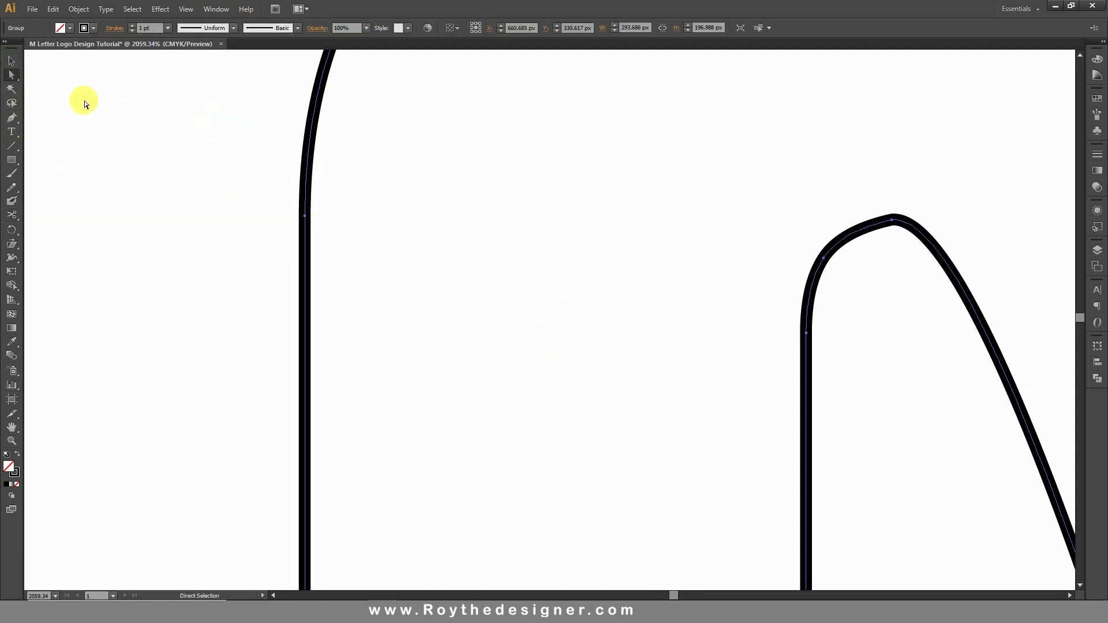
left_click(371, 255)
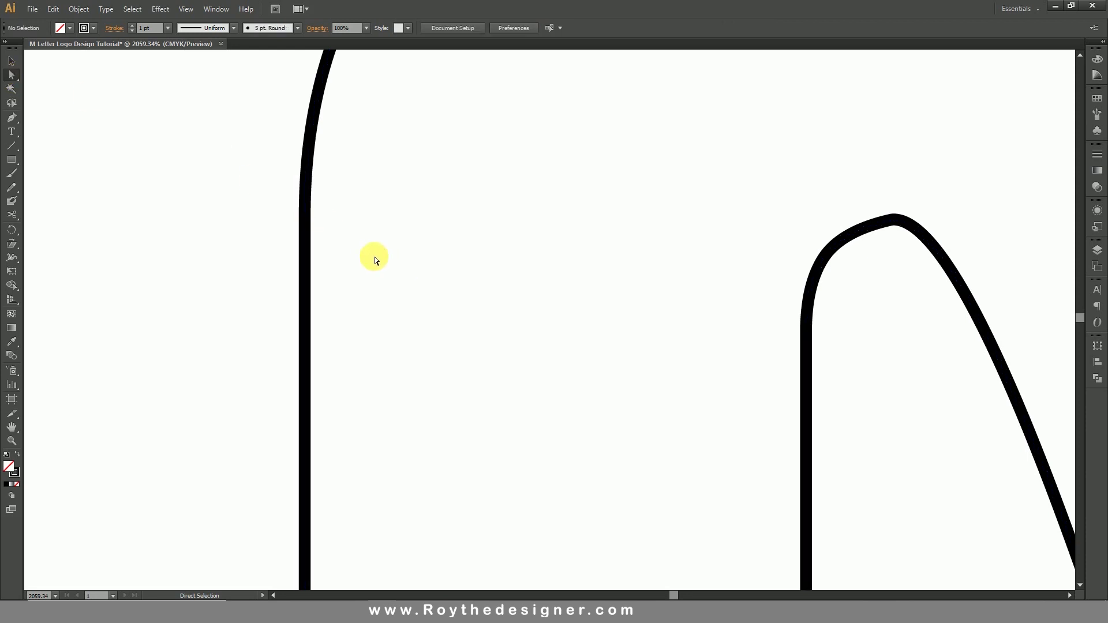
left_click(304, 216)
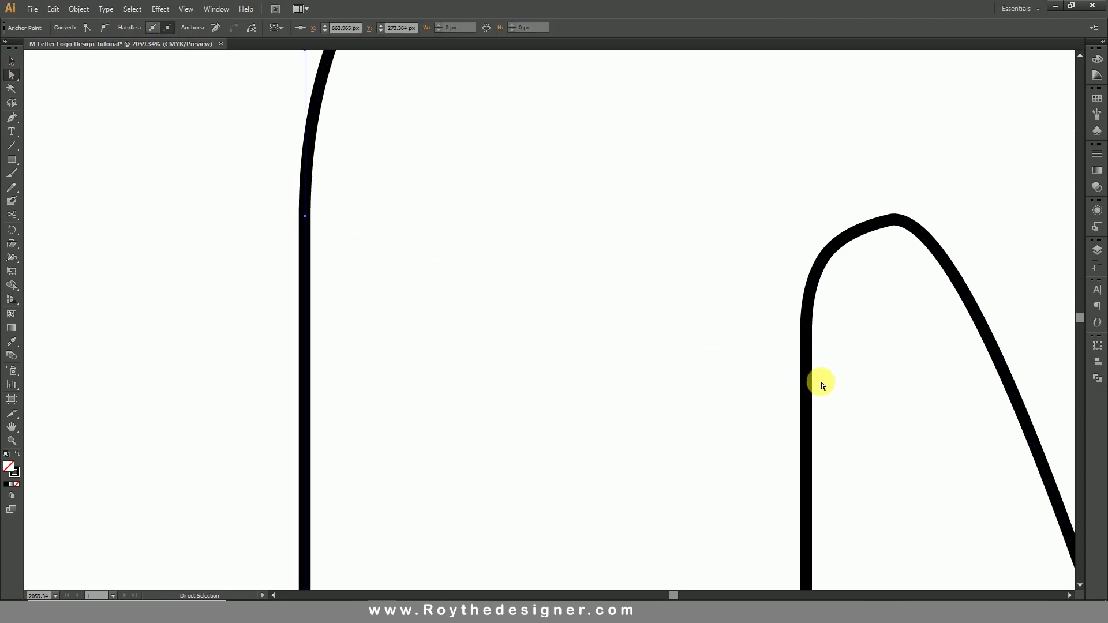
left_click(809, 345)
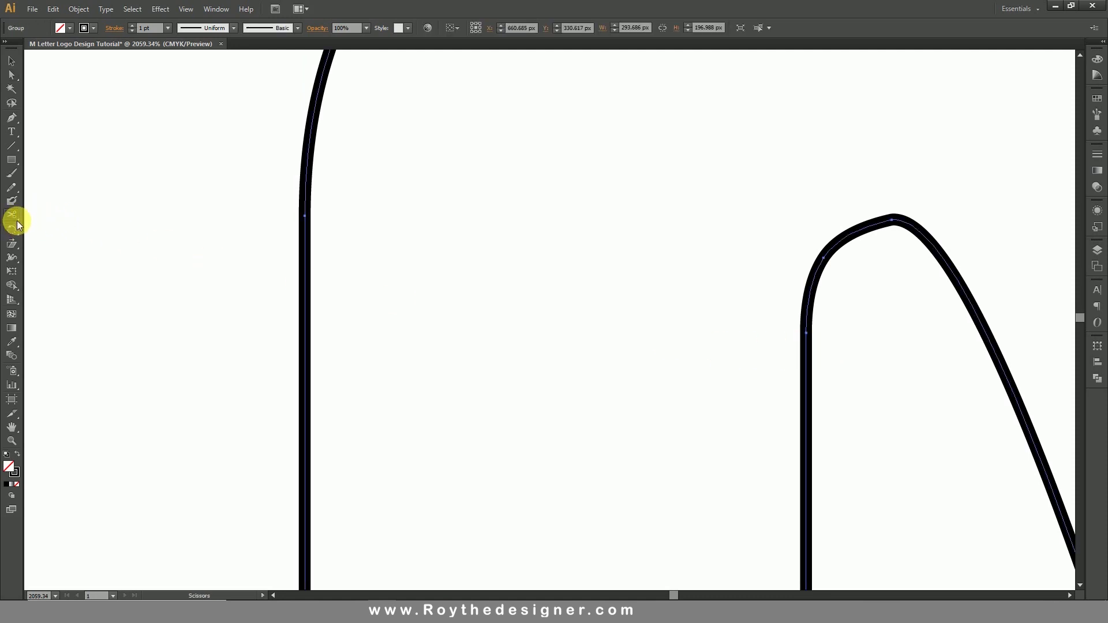
Ungroup the M and release its compound path, so the cut pieces can be selected as separate paths.
left_click(810, 340)
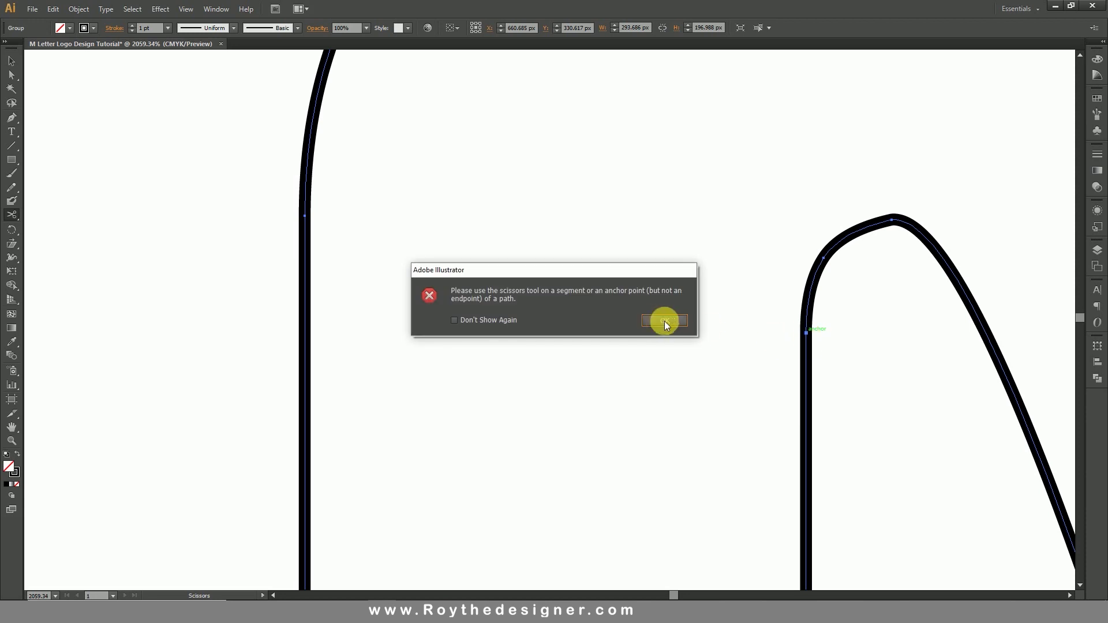
left_click(663, 318)
left_click(11, 59)
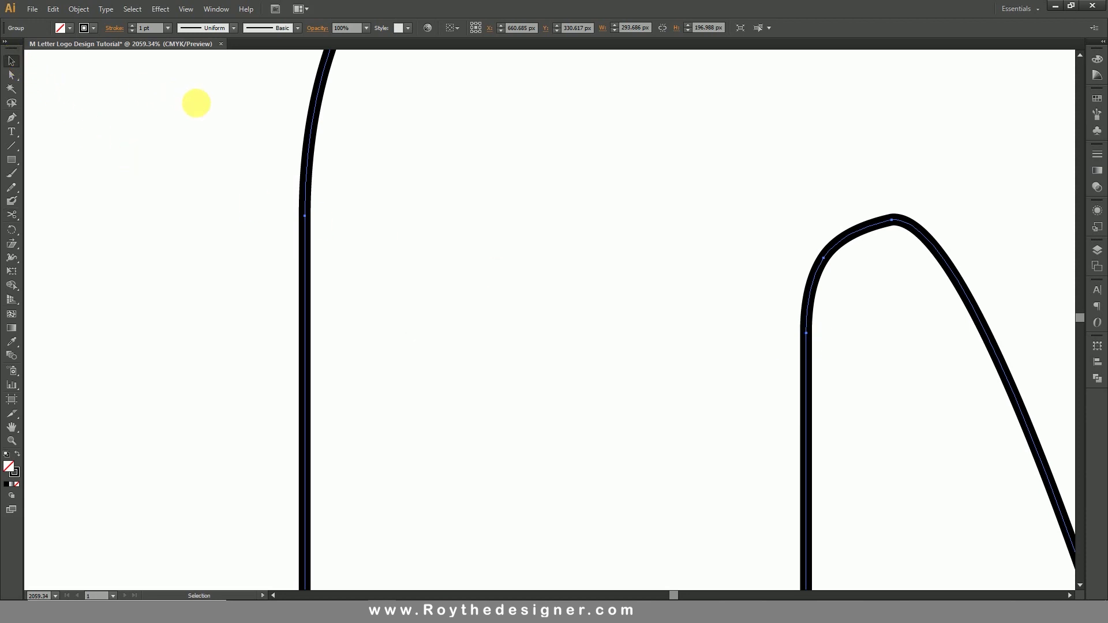
right_click(491, 213)
left_click(534, 275)
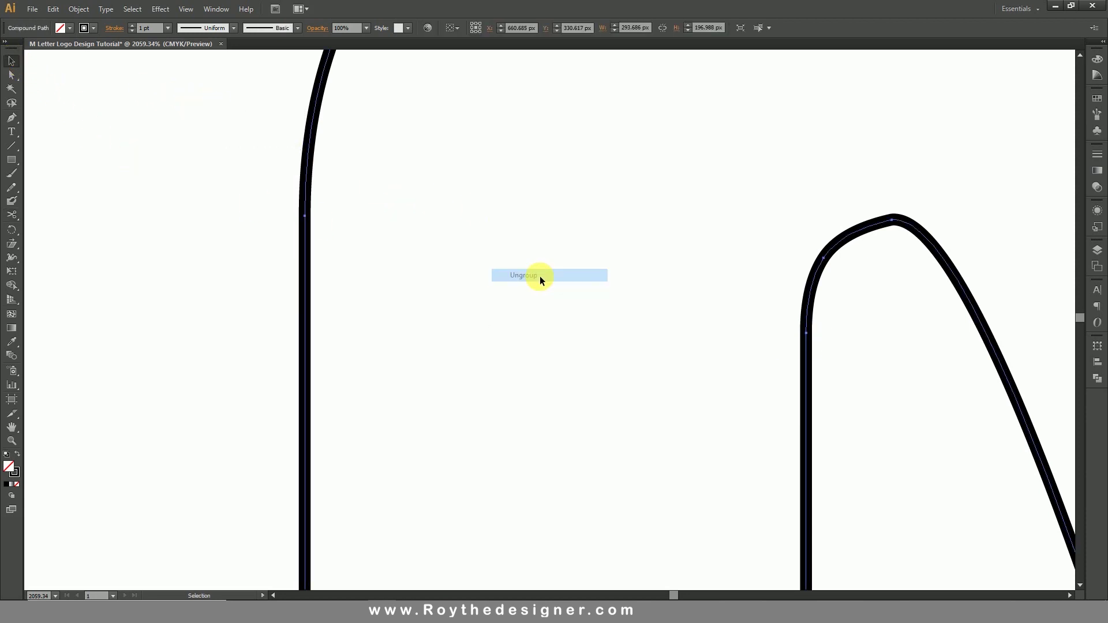
left_click(574, 280)
left_click(302, 239)
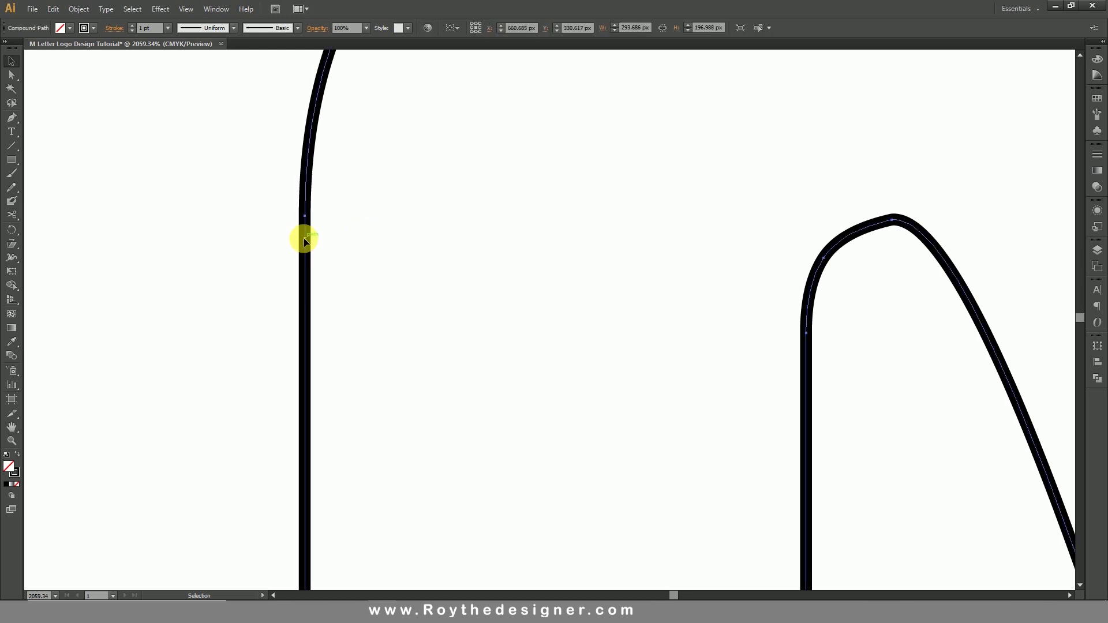
right_click(304, 238)
left_click(411, 305)
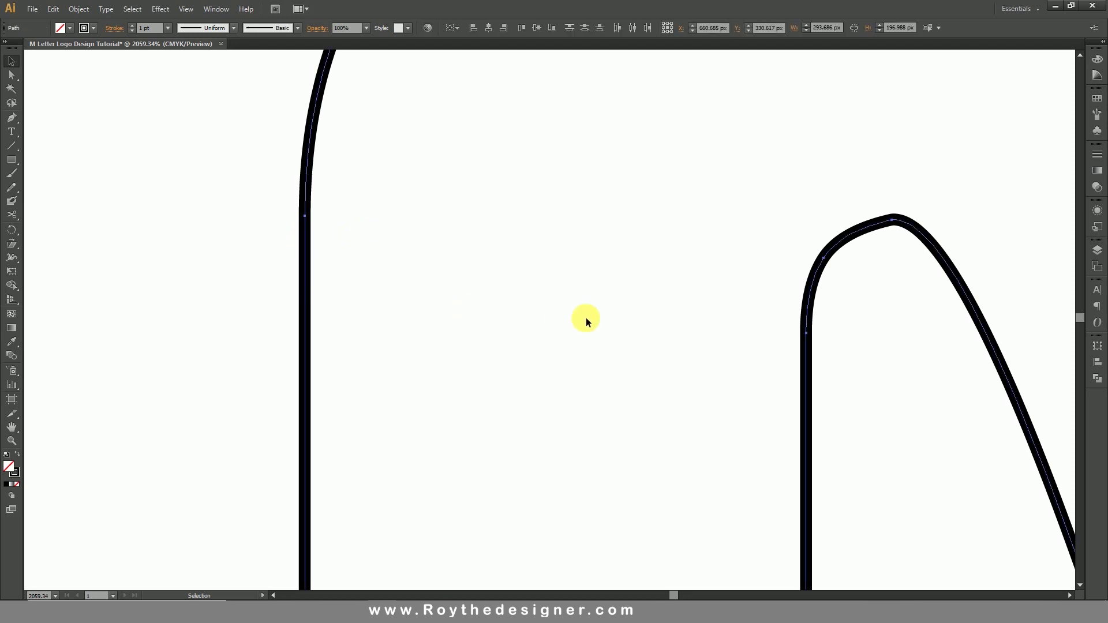
left_click(586, 319)
left_click_drag(280, 261, 370, 308)
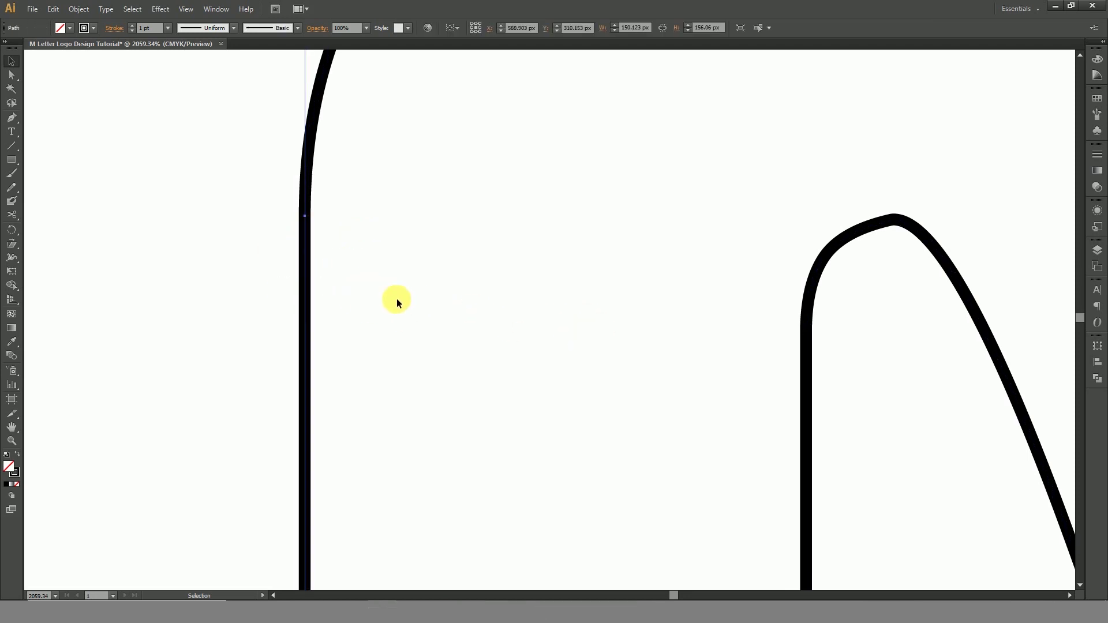
Try to join the two cut points atop the middle stem using the Direct Selection tool.
left_click(11, 75)
left_click(278, 221)
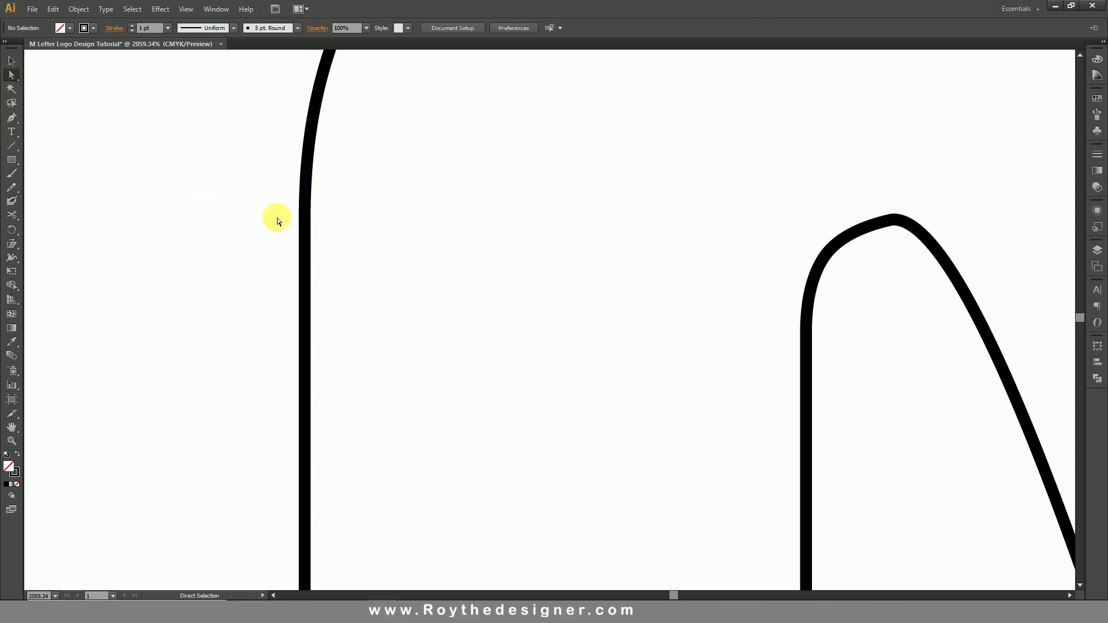
left_click(305, 216)
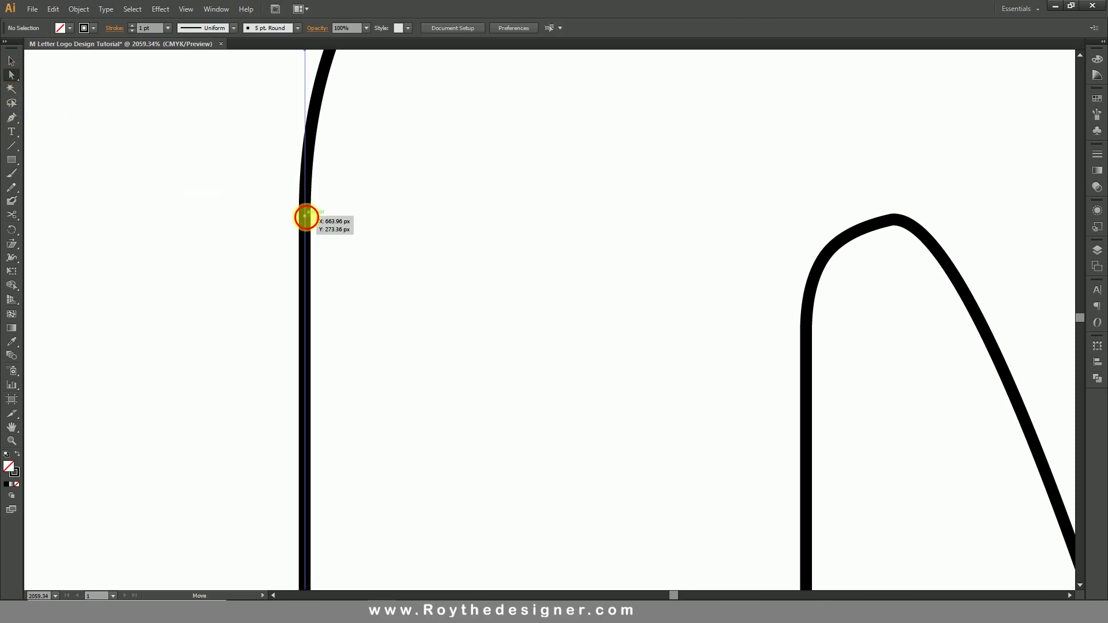
left_click(807, 334)
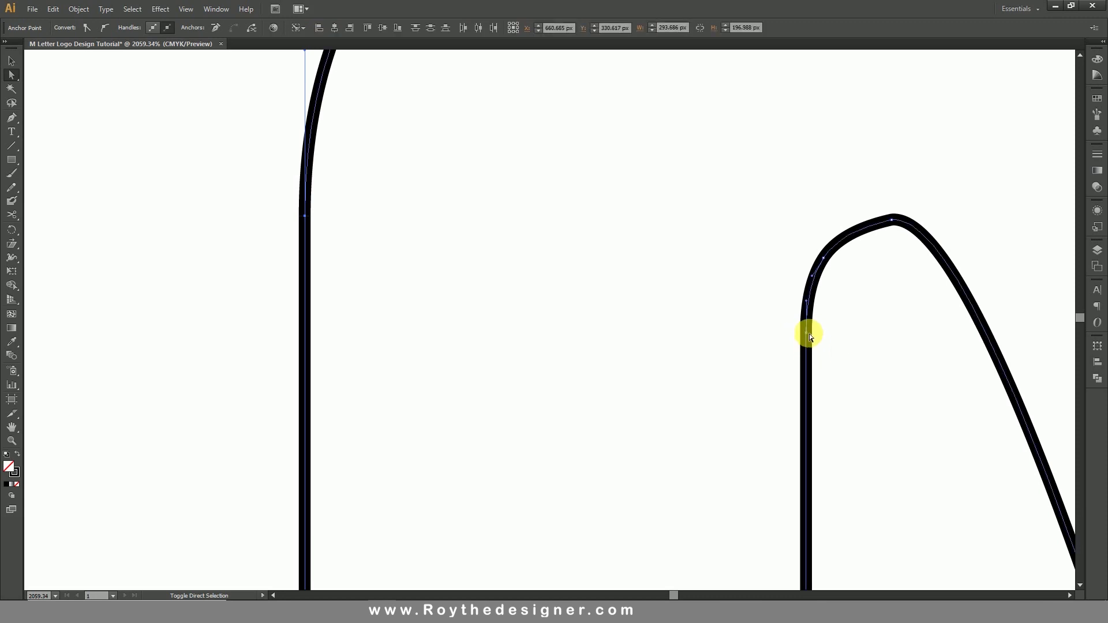
left_click(807, 334, "shift")
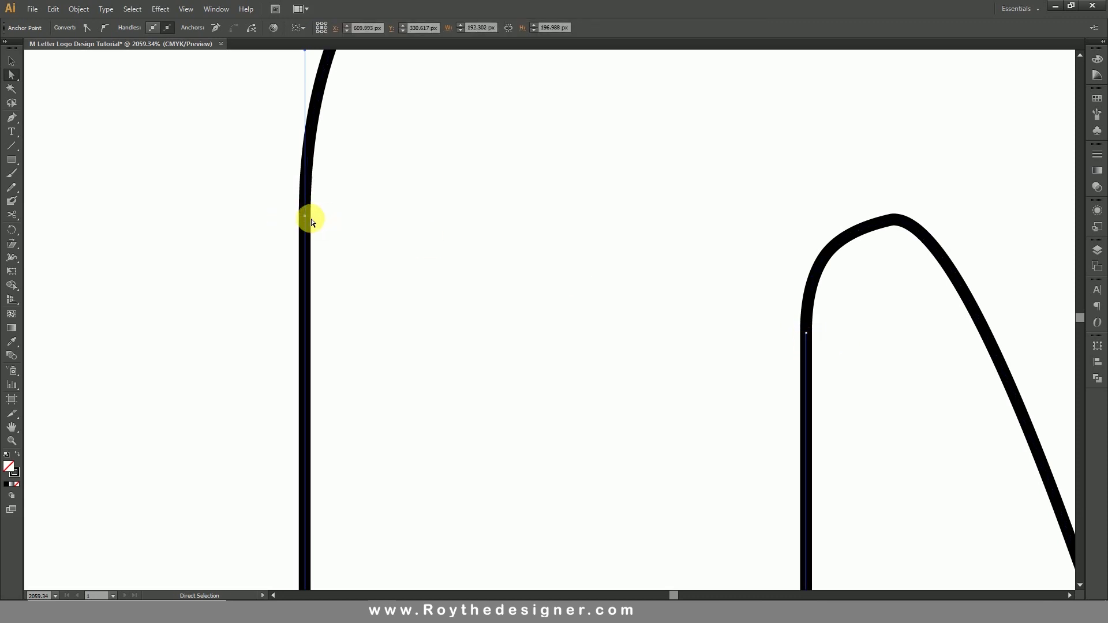
key("ctrl+j")
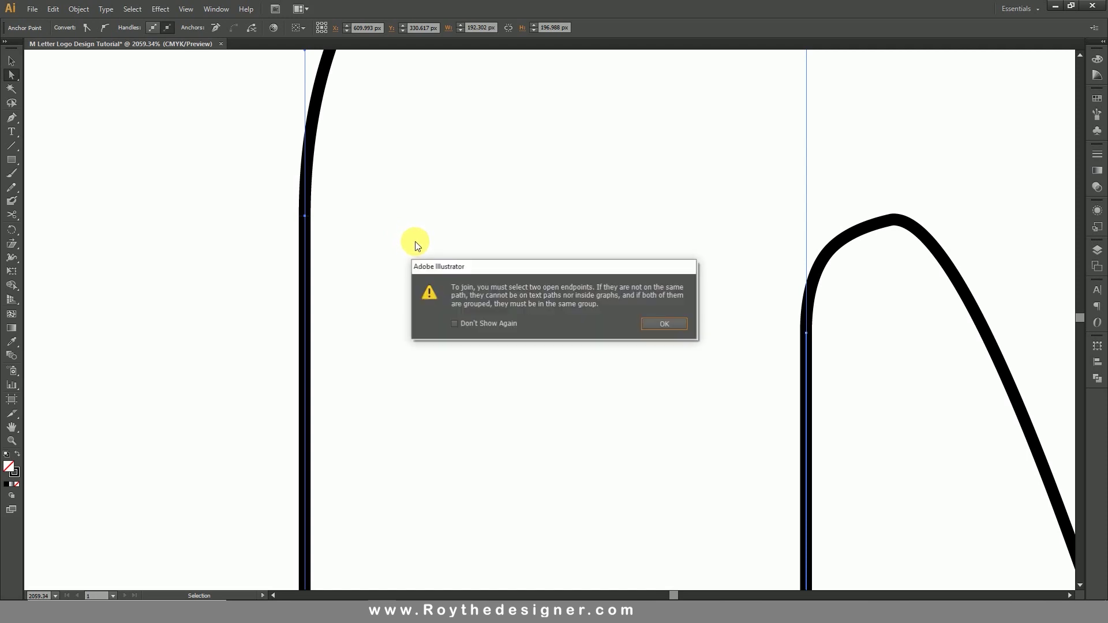
left_click(665, 324)
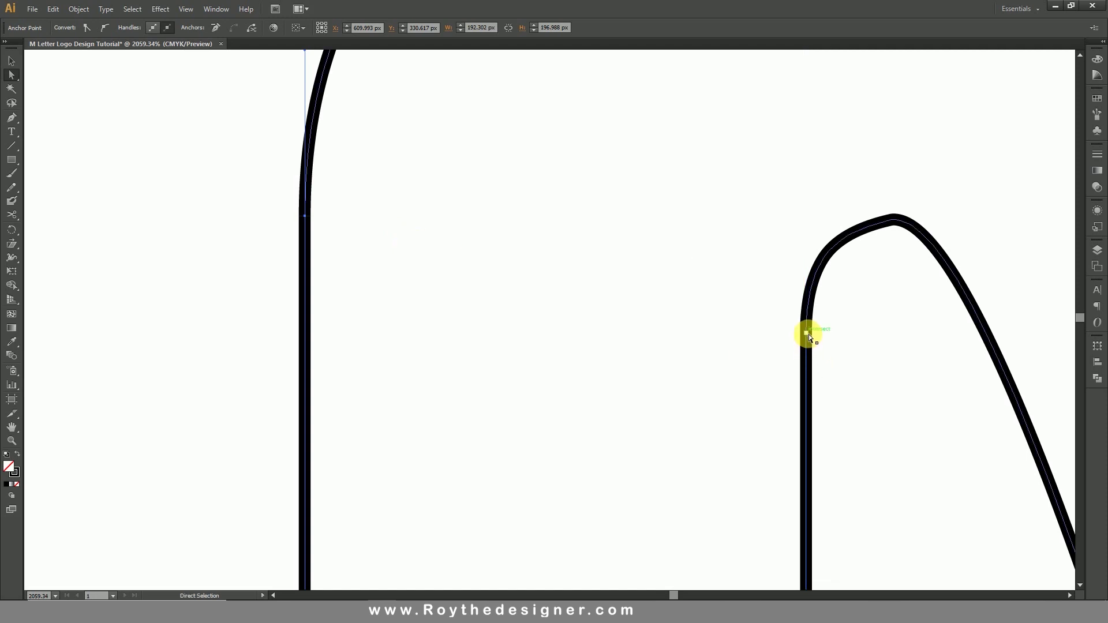
Join the two cut end points of the middle stem with a straight segment across its top.
left_click(808, 337)
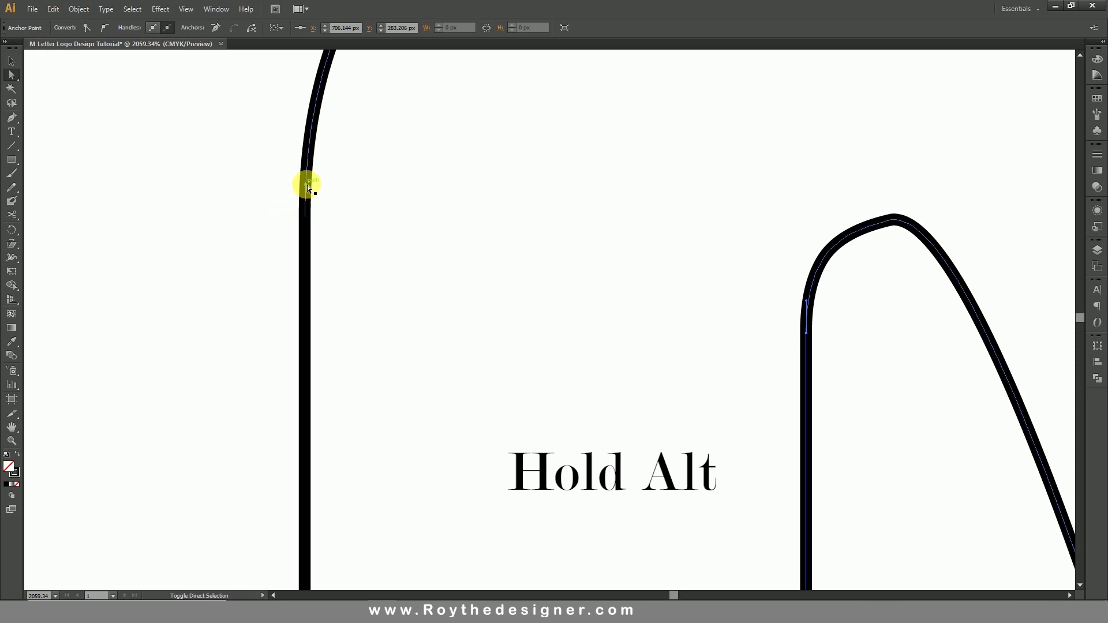
left_click(305, 216, "shift")
key("ctrl+j")
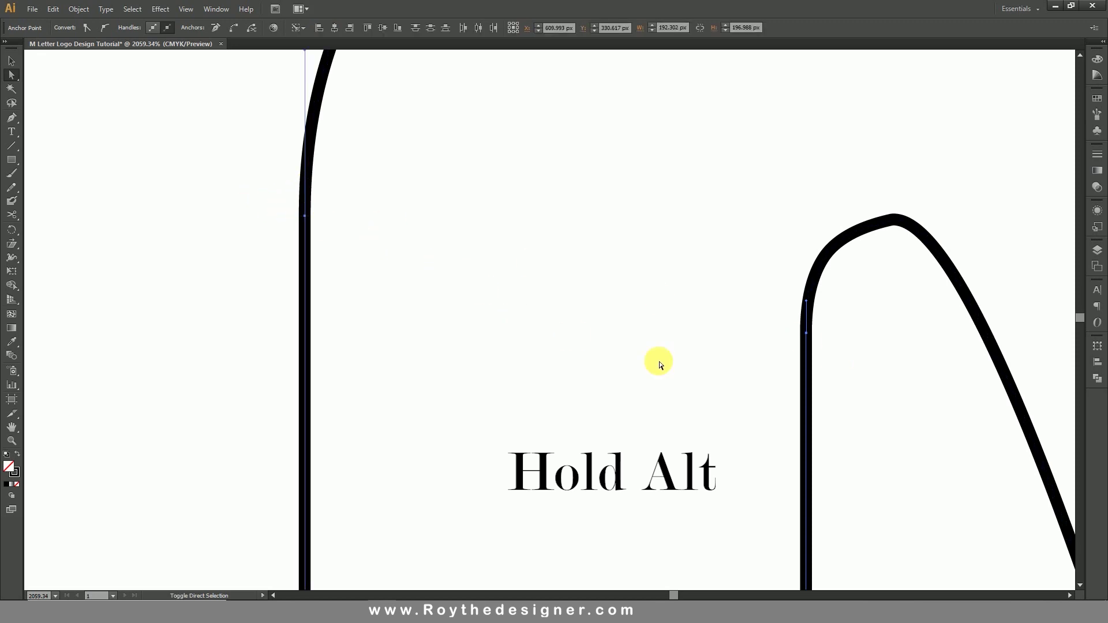
key("ctrl+j")
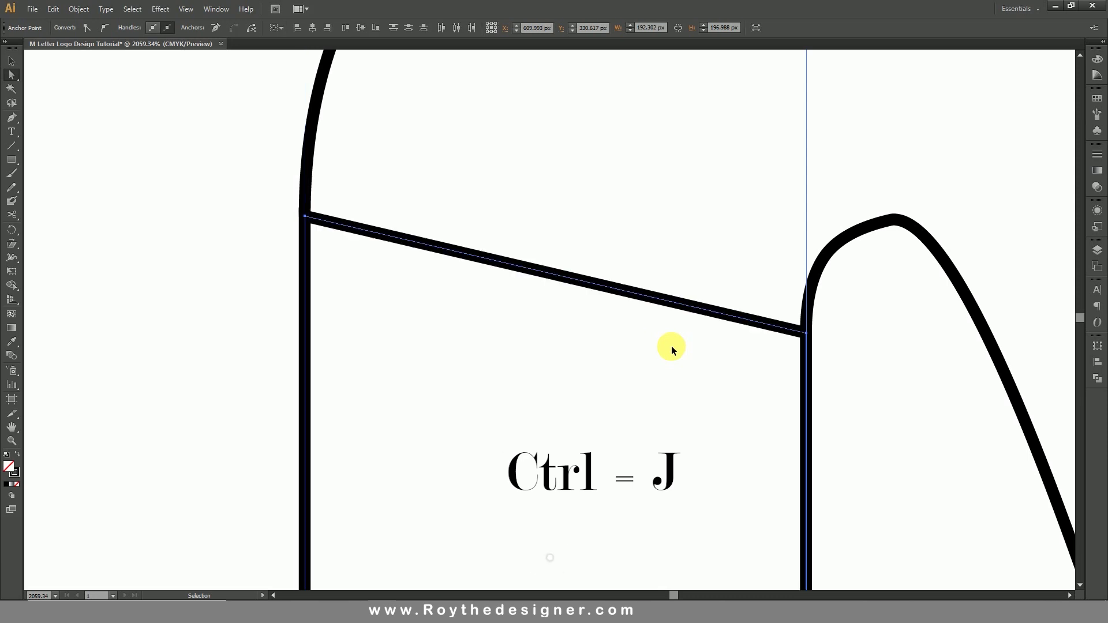
key("ctrl+minus")
key("ctrl+minus")
key("ctrl+minus")
key("ctrl+minus")
key("ctrl+minus")
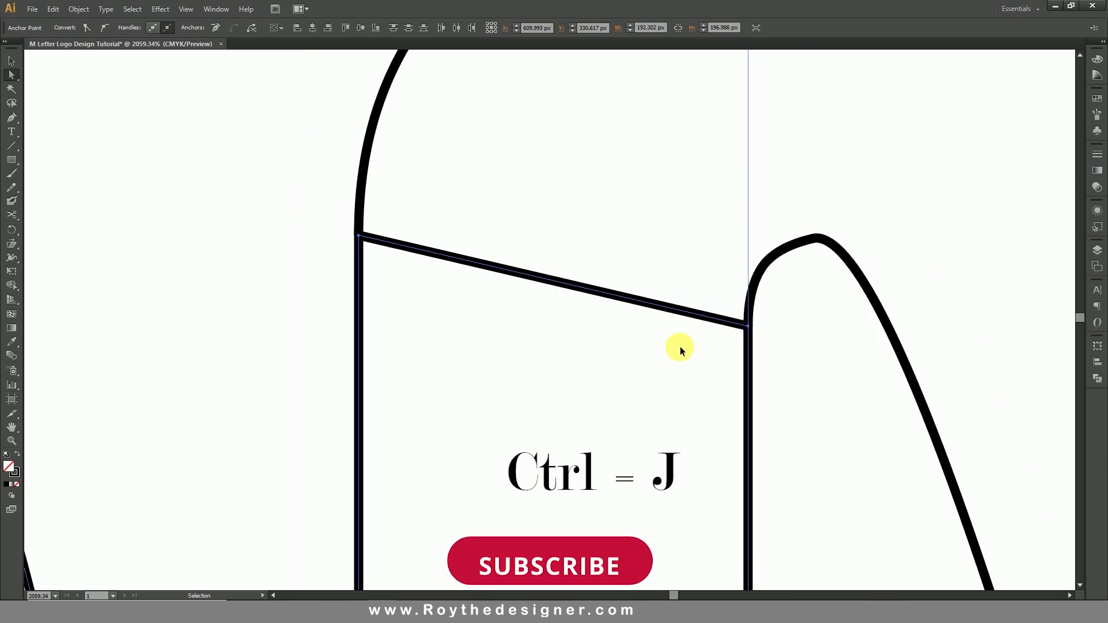
left_click_drag(499, 331, 549, 265)
left_click(549, 265)
Hide the closed left stem segment.
left_click(12, 60)
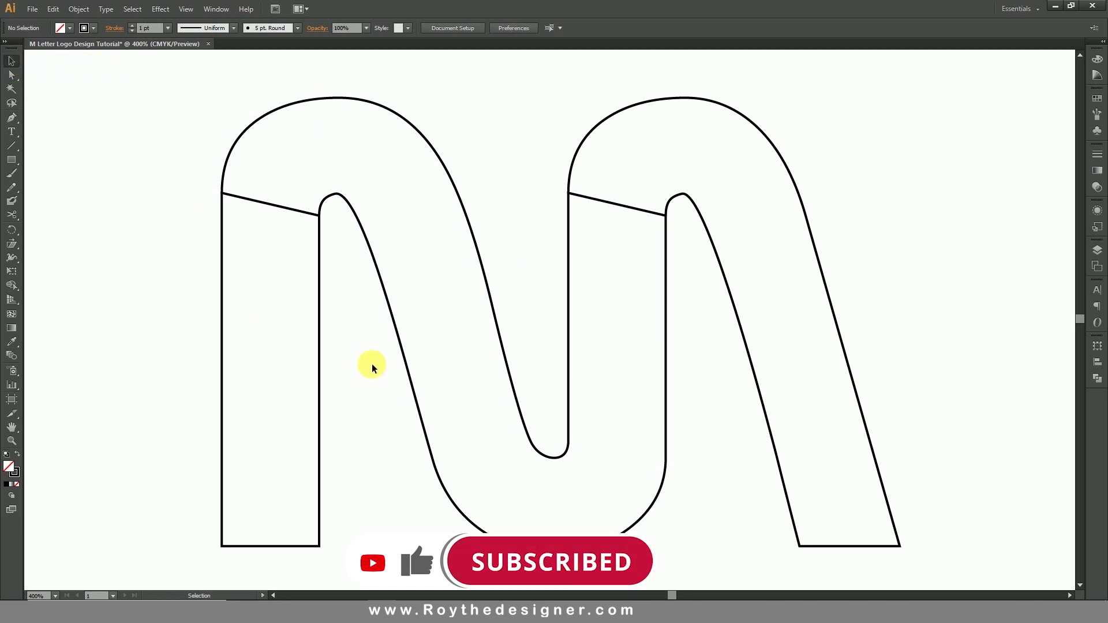
left_click(282, 399)
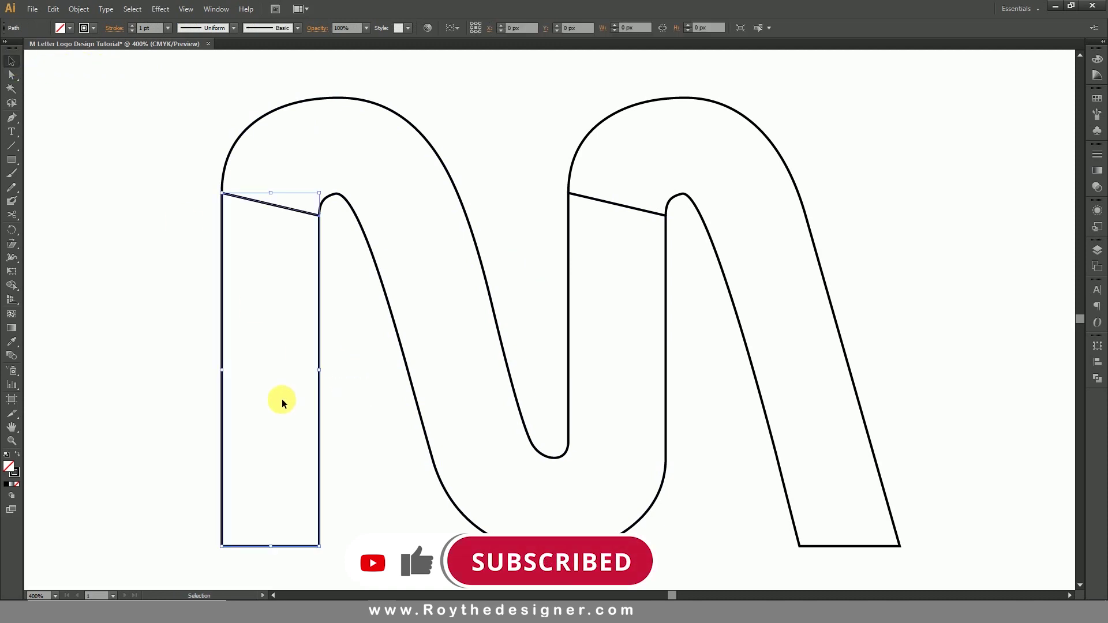
left_click(74, 8)
mouse_move(120, 103)
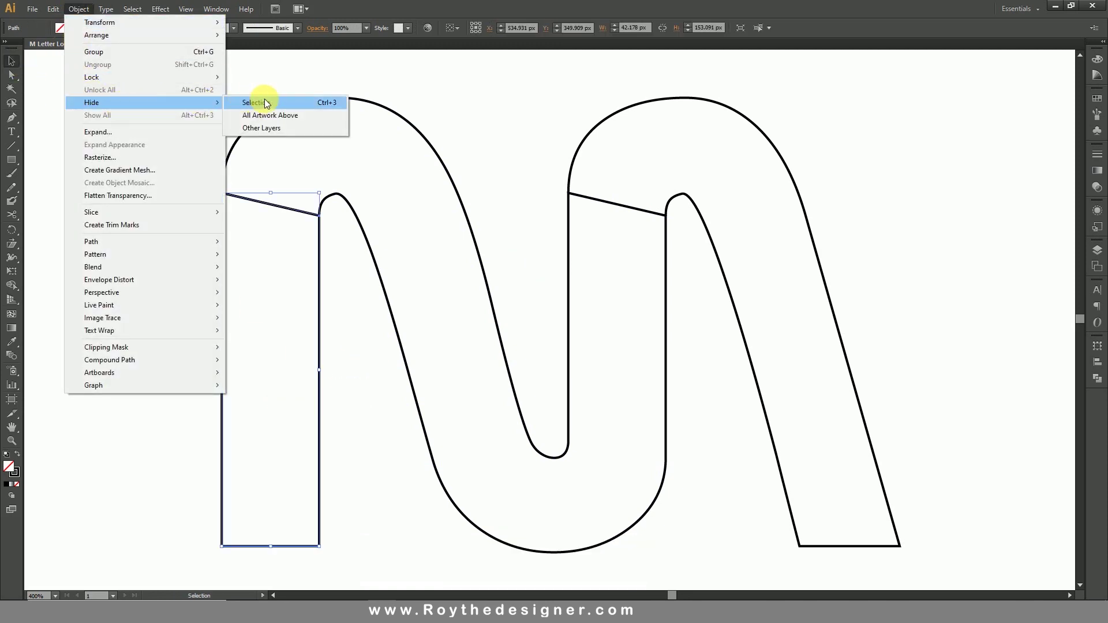
left_click(264, 102)
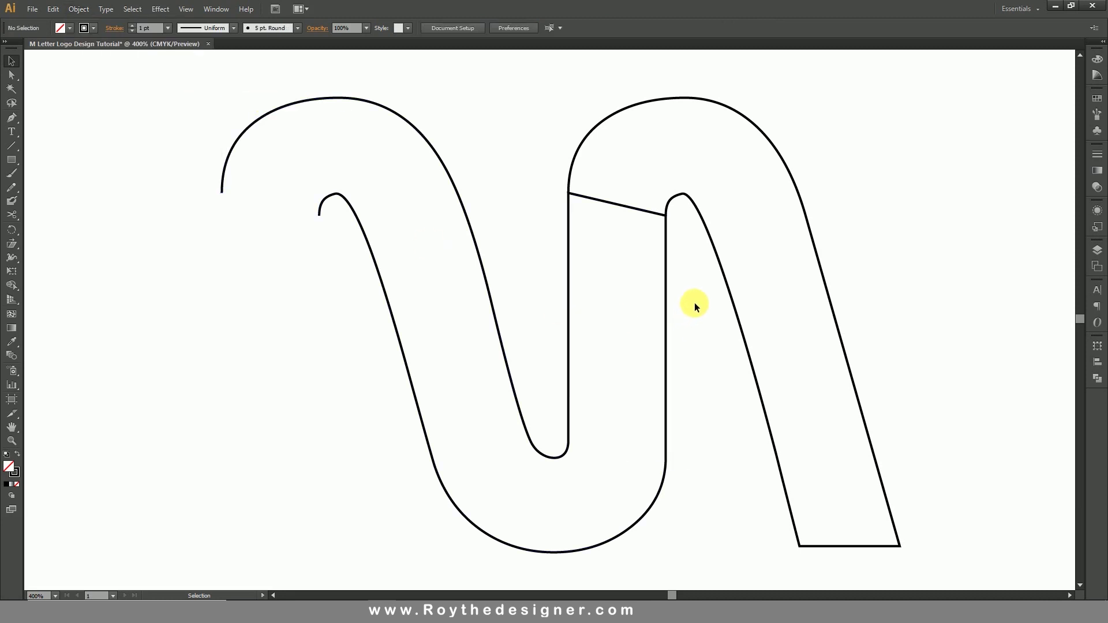
Close the open upper left end of the middle S-curve by joining its two end points with a straight segment.
left_click_drag(692, 301, 647, 335)
left_click(388, 207)
left_click(14, 78)
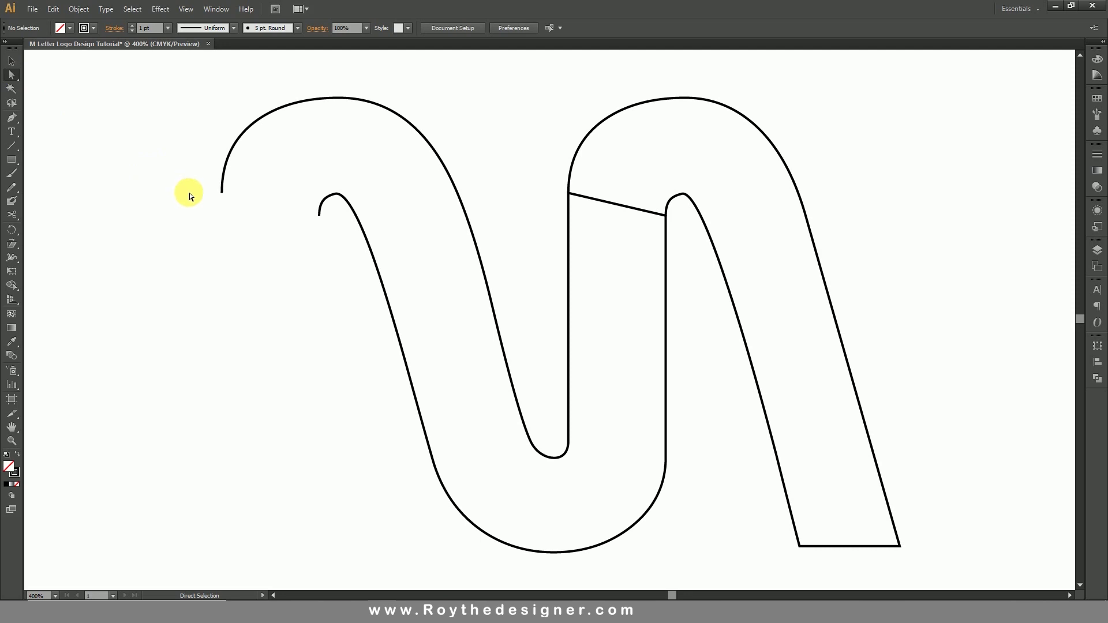
left_click(315, 217)
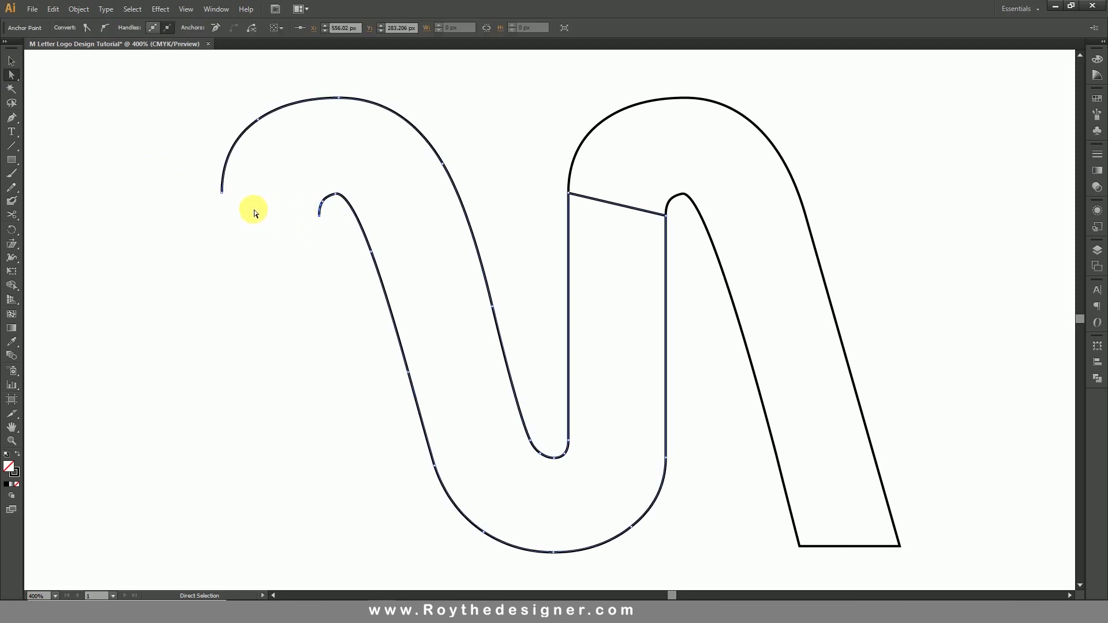
left_click_drag(237, 207, 215, 191)
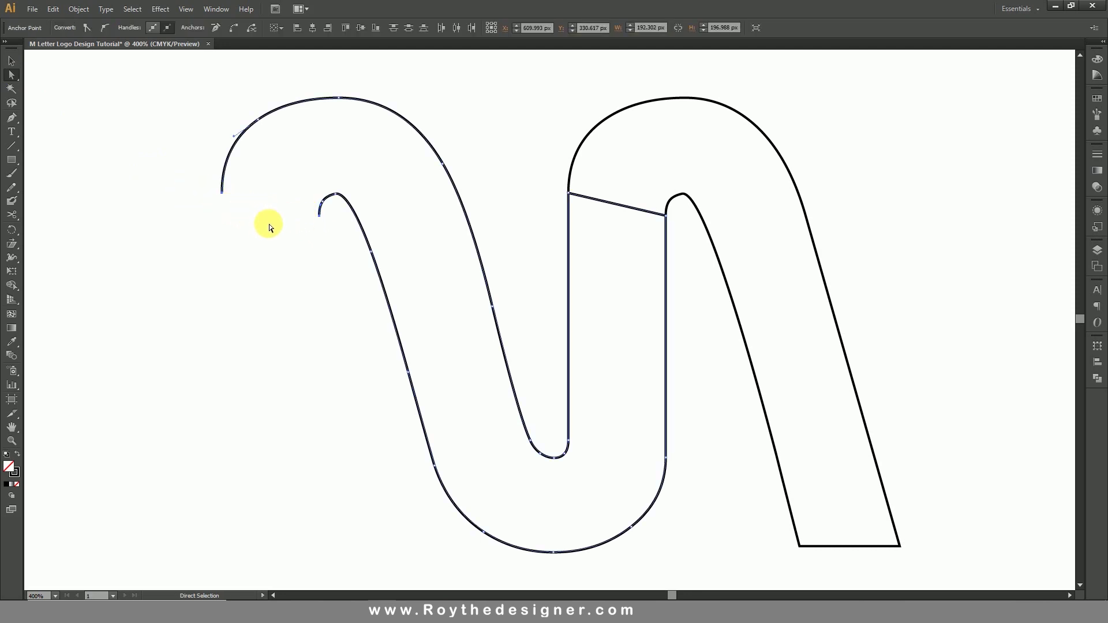
key("ctrl+j")
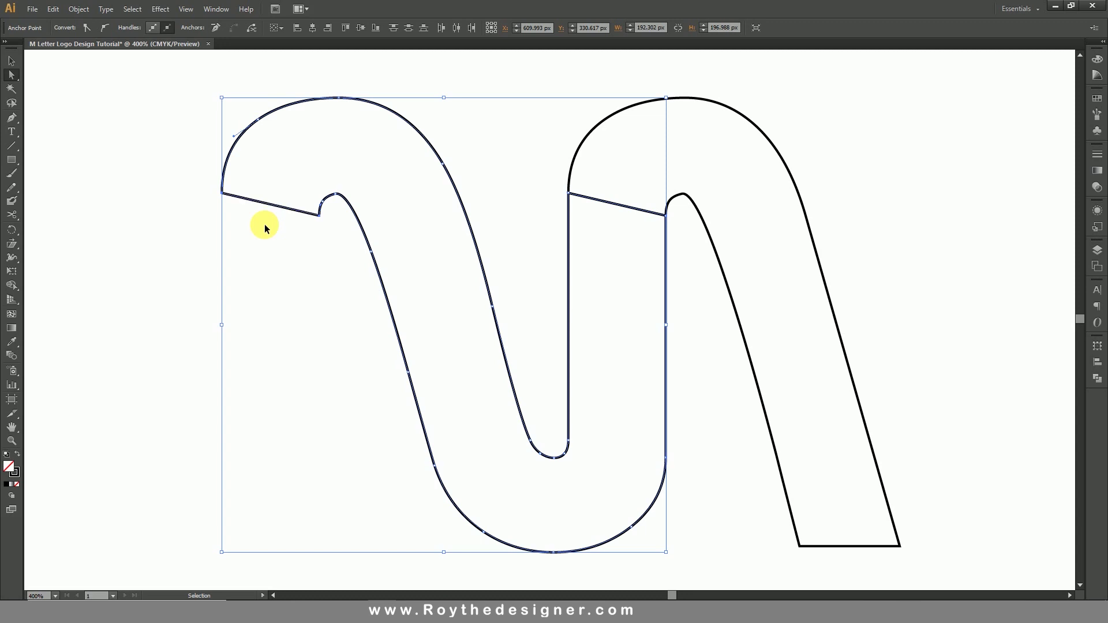
left_click(327, 263)
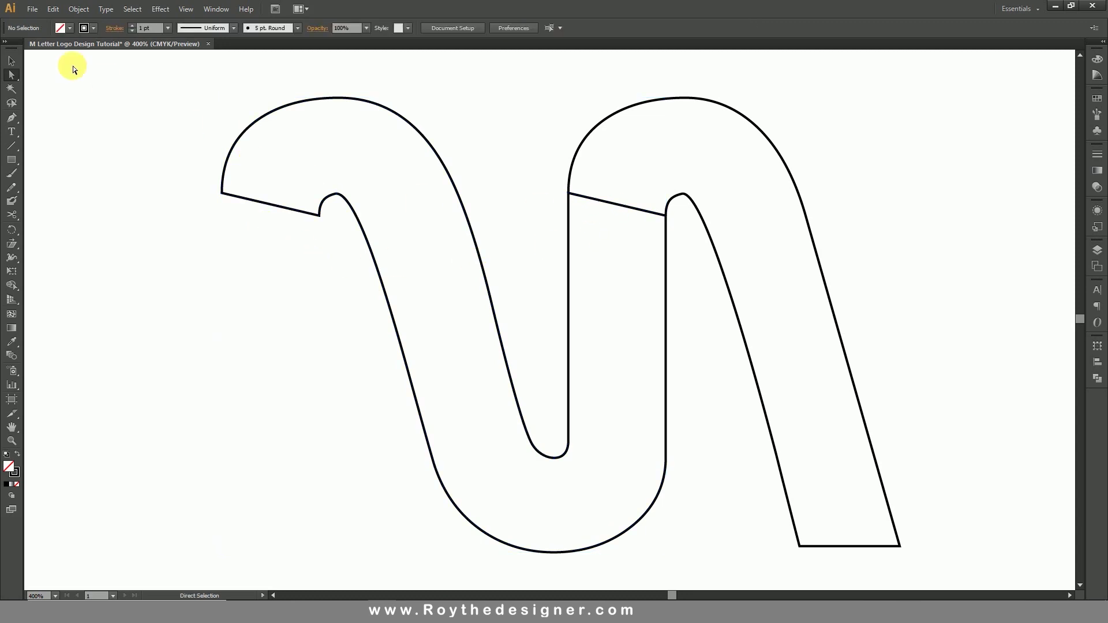
Hide the closed middle S-curve segment, leaving only the right leg of the M.
left_click(12, 60)
left_click_drag(202, 78, 295, 141)
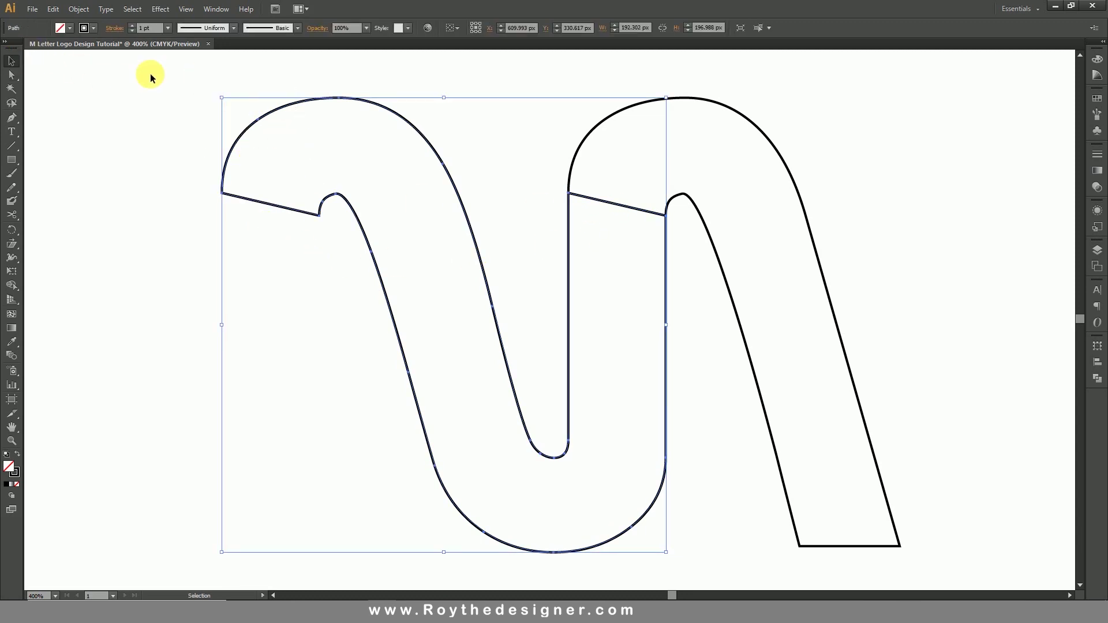
left_click(79, 8)
mouse_move(199, 102)
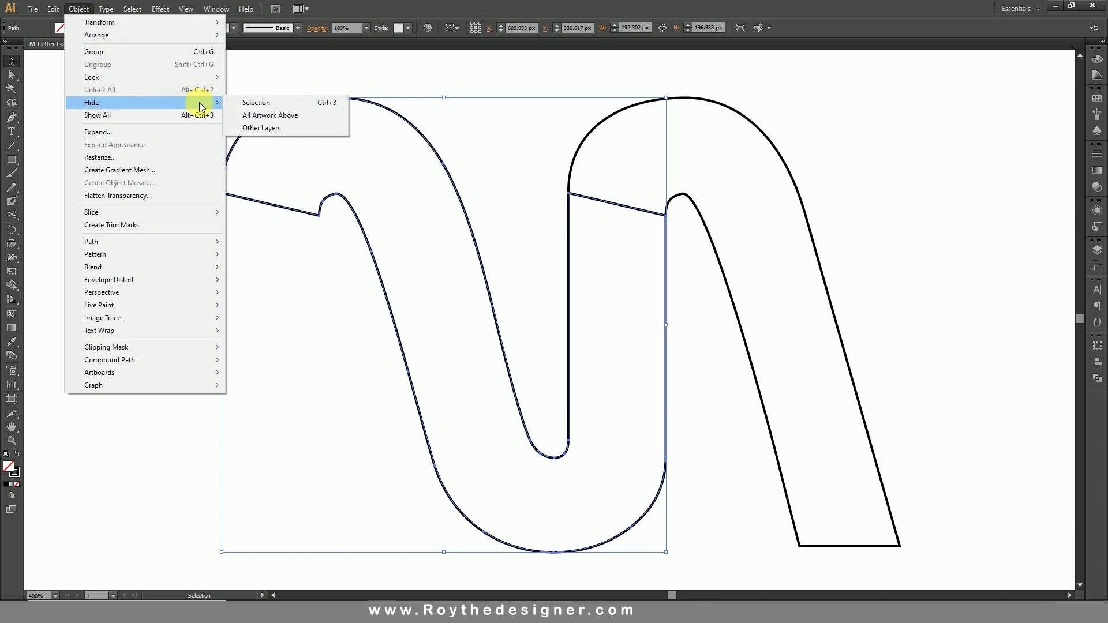
left_click(257, 102)
Join the outer and inner end points at the open upper end of the right leg with a straight segment.
left_click_drag(543, 158, 638, 205)
left_click(648, 249)
left_click_drag(525, 146, 723, 280)
left_click(11, 74)
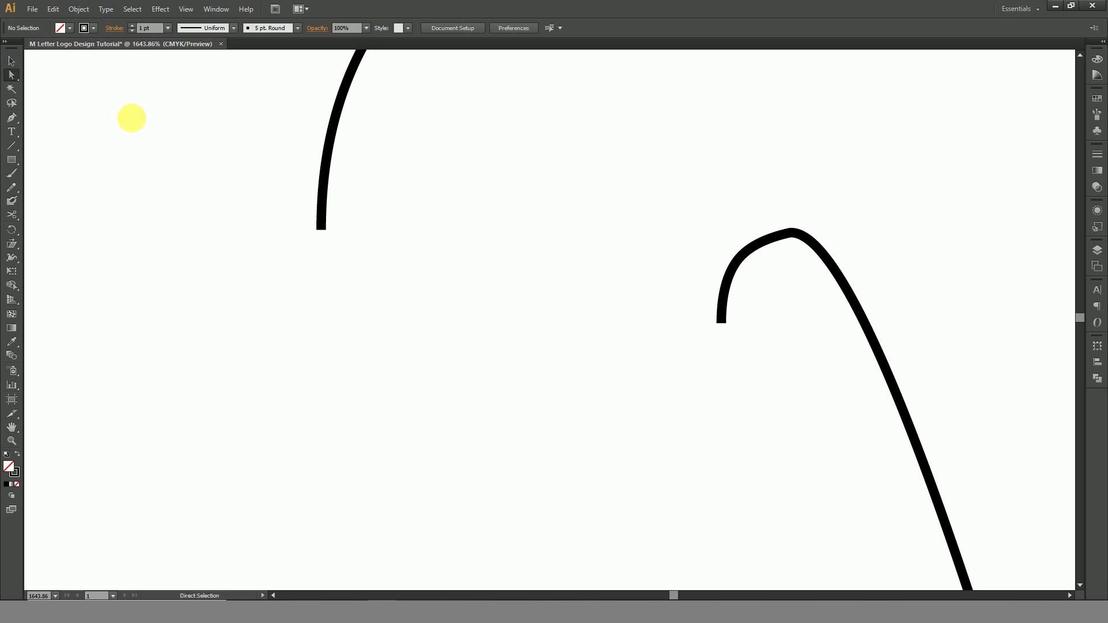
left_click_drag(303, 228, 362, 240)
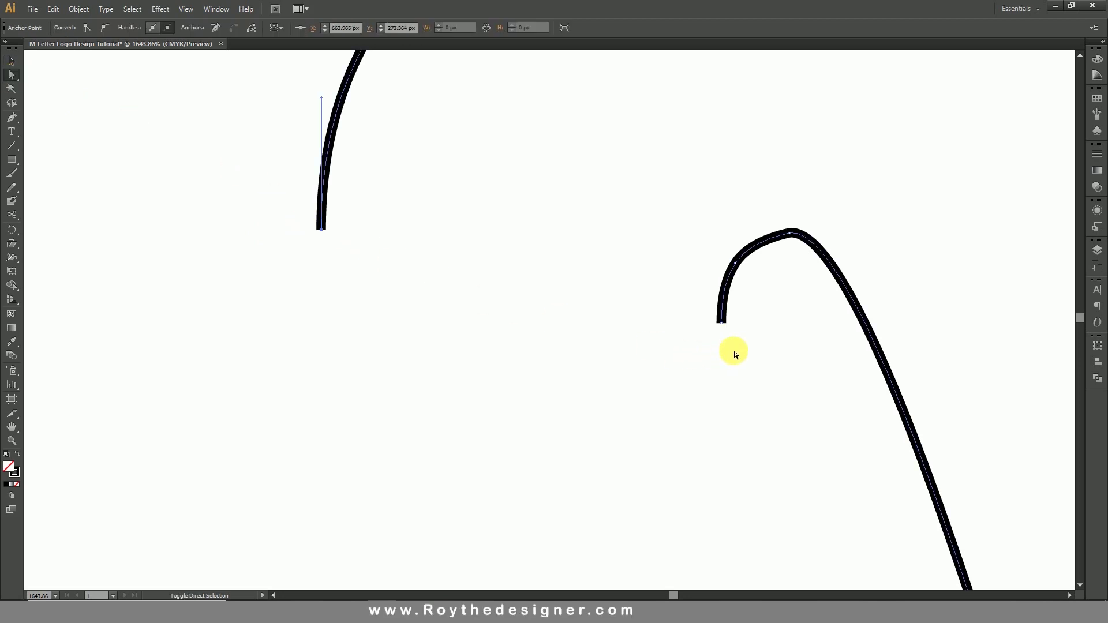
left_click_drag(740, 345, 708, 319)
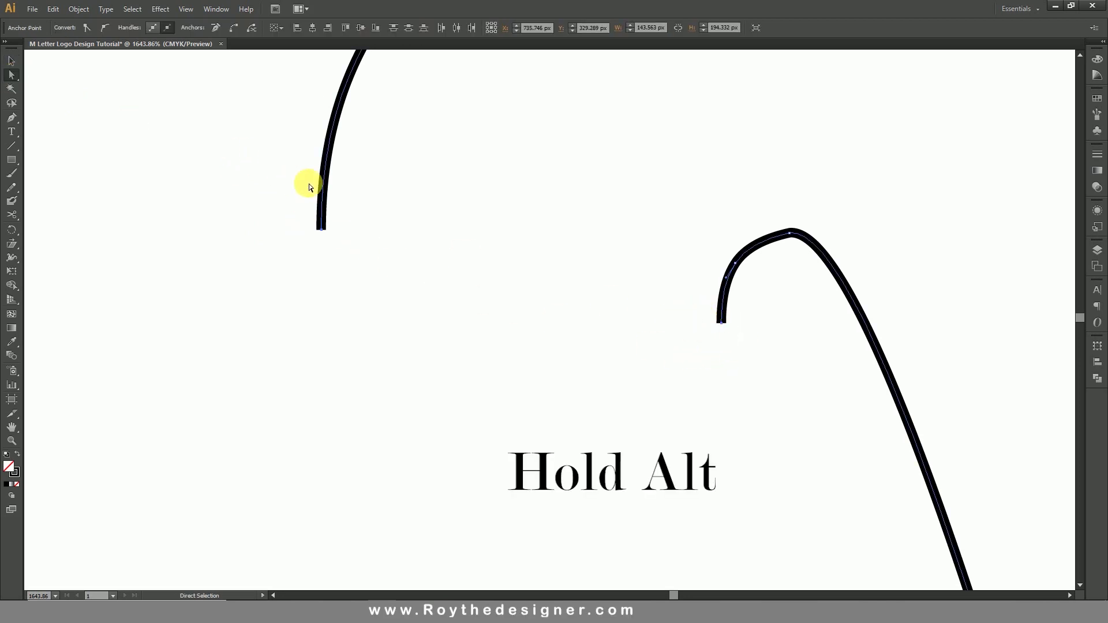
key("ctrl")
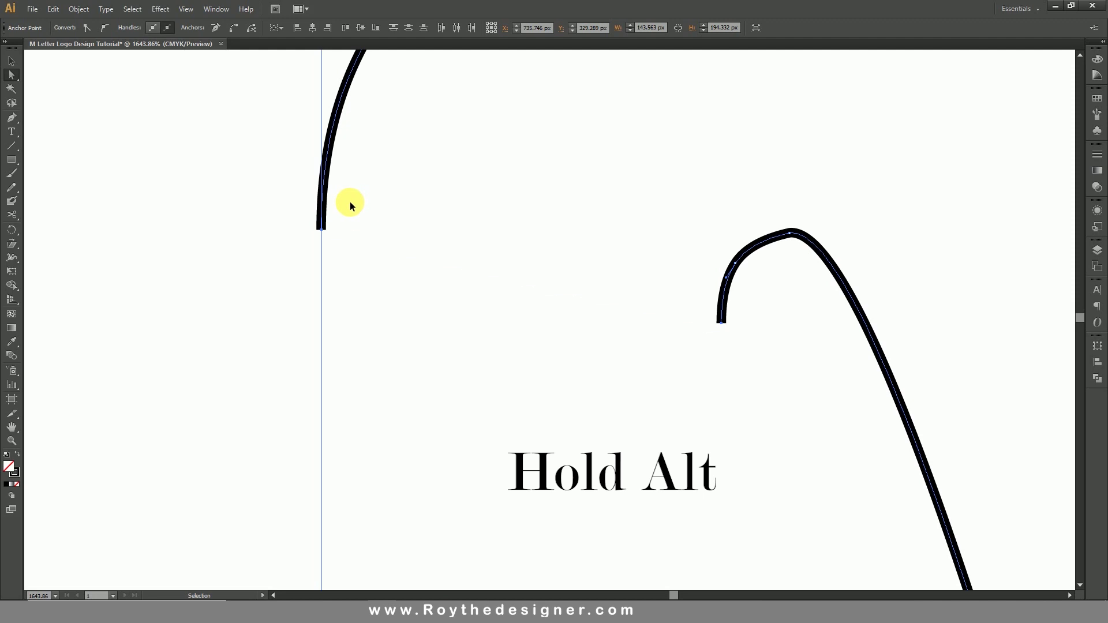
key("ctrl+j")
left_click(542, 223)
Show all hidden segments of the M again and return to the Selection tool.
left_click(587, 295, "alt")
left_click(588, 295, "alt")
left_click(623, 295, "alt")
left_click(656, 295, "alt")
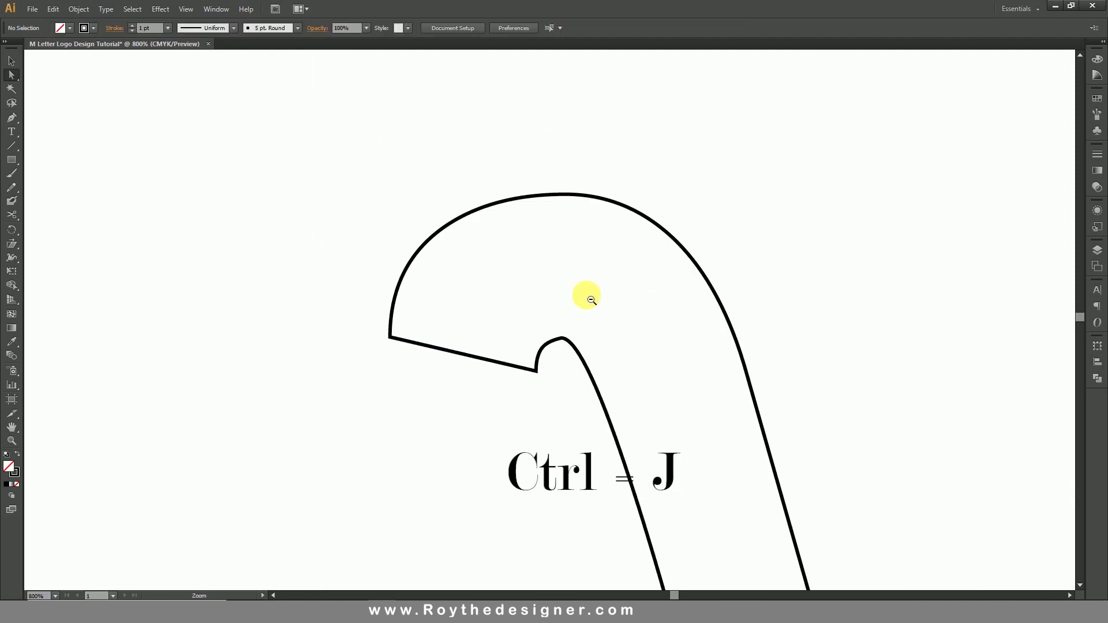
left_click(633, 323, "alt")
left_click(651, 287, "alt")
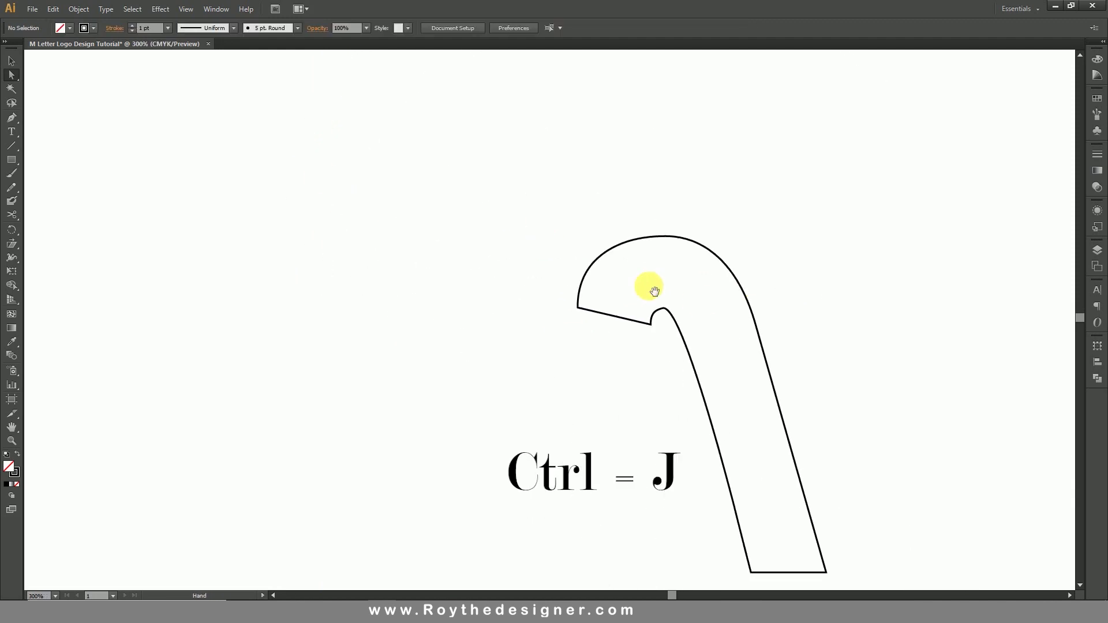
left_click(79, 9)
left_click(121, 118)
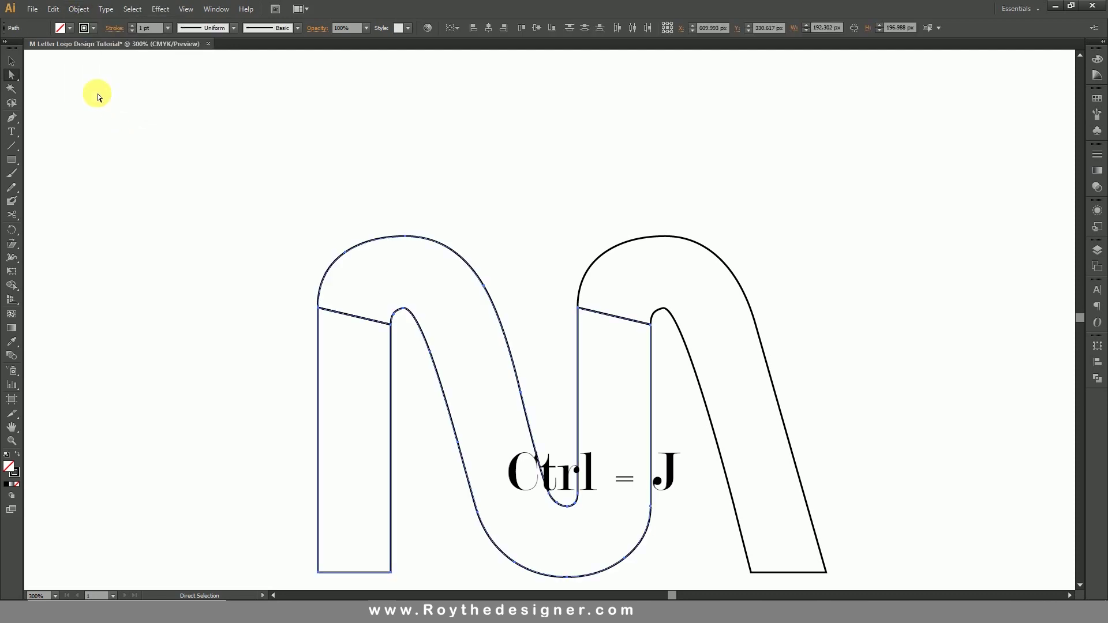
left_click(11, 62)
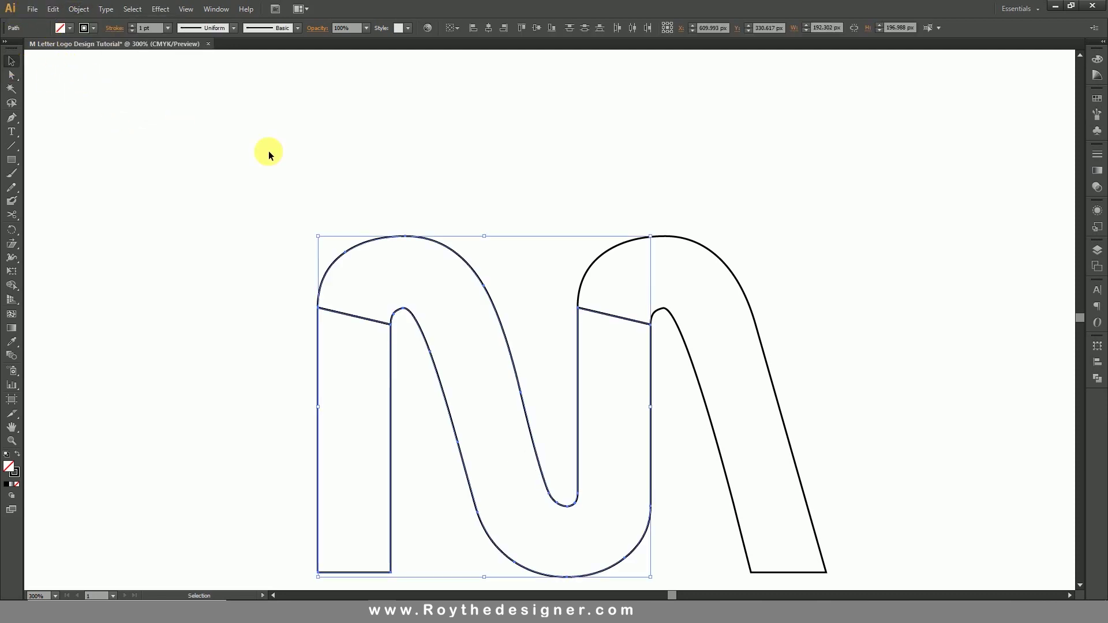
Select all three segments of the M and swap their fill and stroke, giving a black fill without stroke.
left_click(430, 193)
left_click(475, 283)
left_click_drag(604, 336, 555, 252)
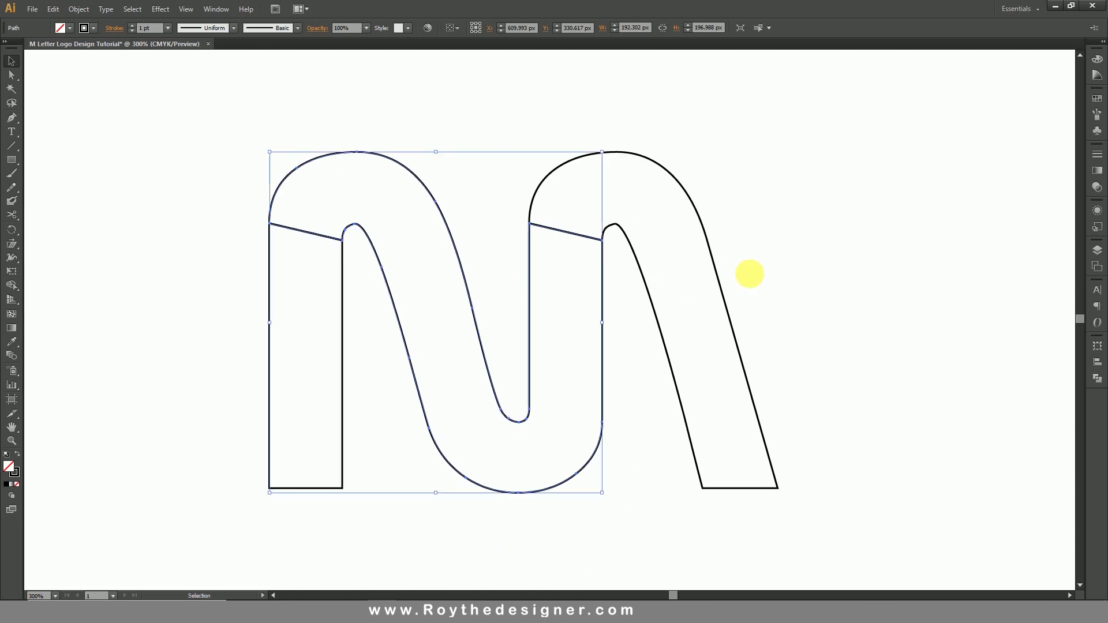
left_click(709, 286)
mouse_move(172, 122)
left_mouse_down()
mouse_move(220, 167)
mouse_move(839, 509)
left_mouse_up()
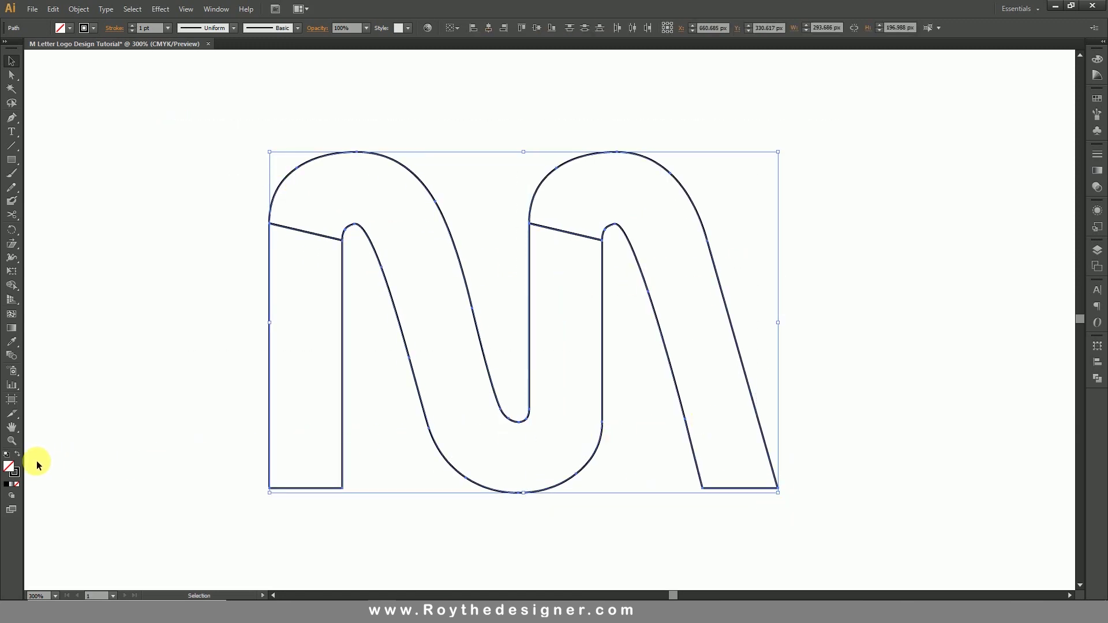
left_click(18, 454)
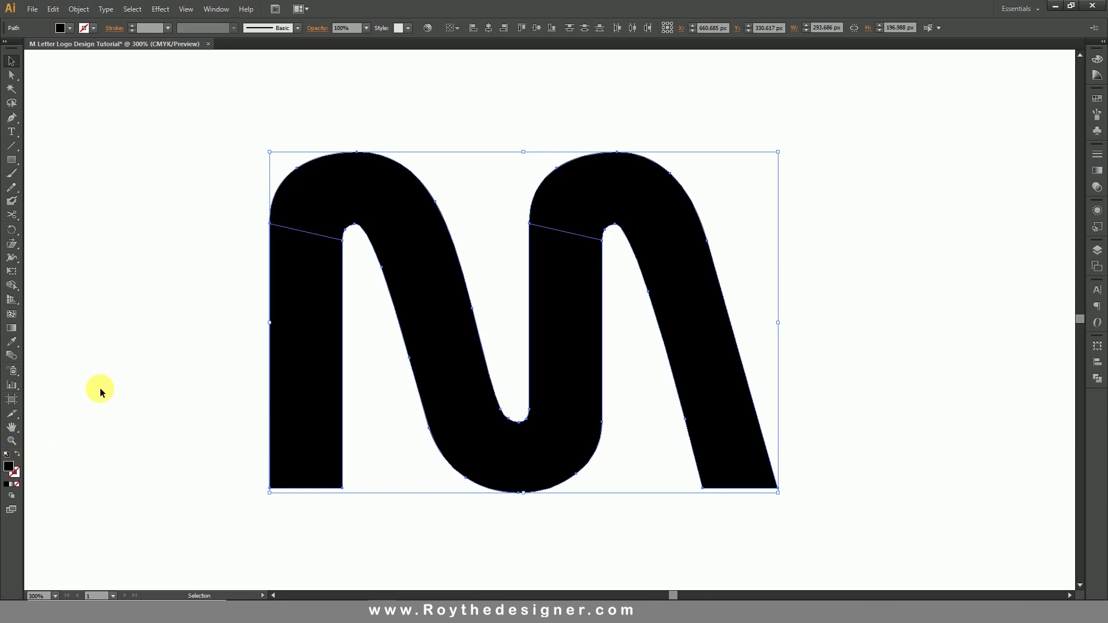
left_click(145, 309)
Copy all three black M segments and paste the copies in front of the originals.
left_click_drag(193, 124, 814, 474)
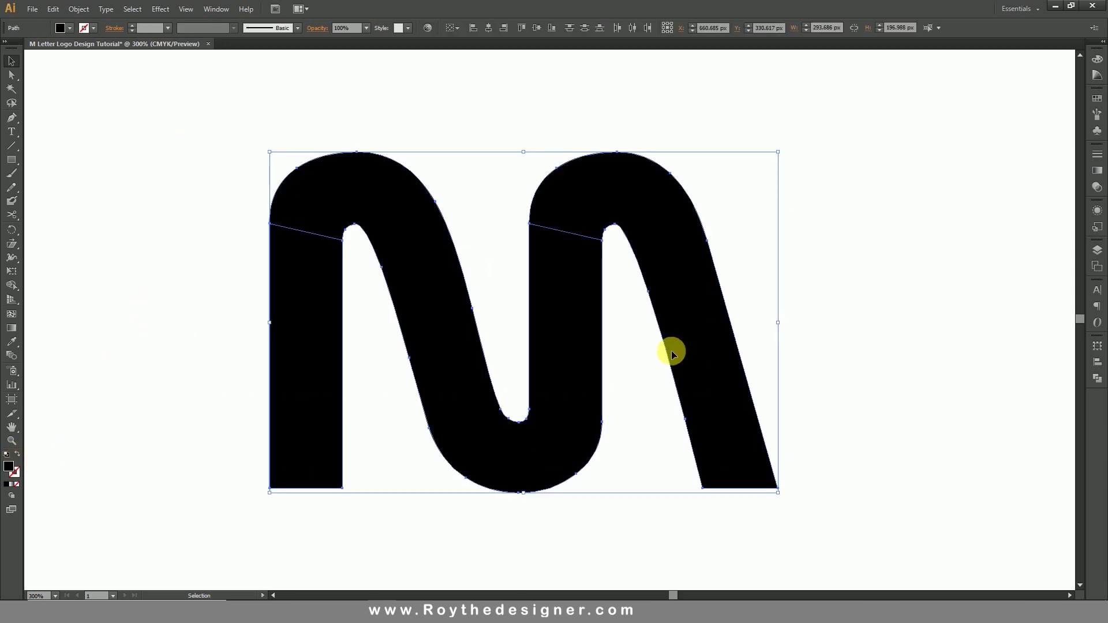
left_click(812, 300)
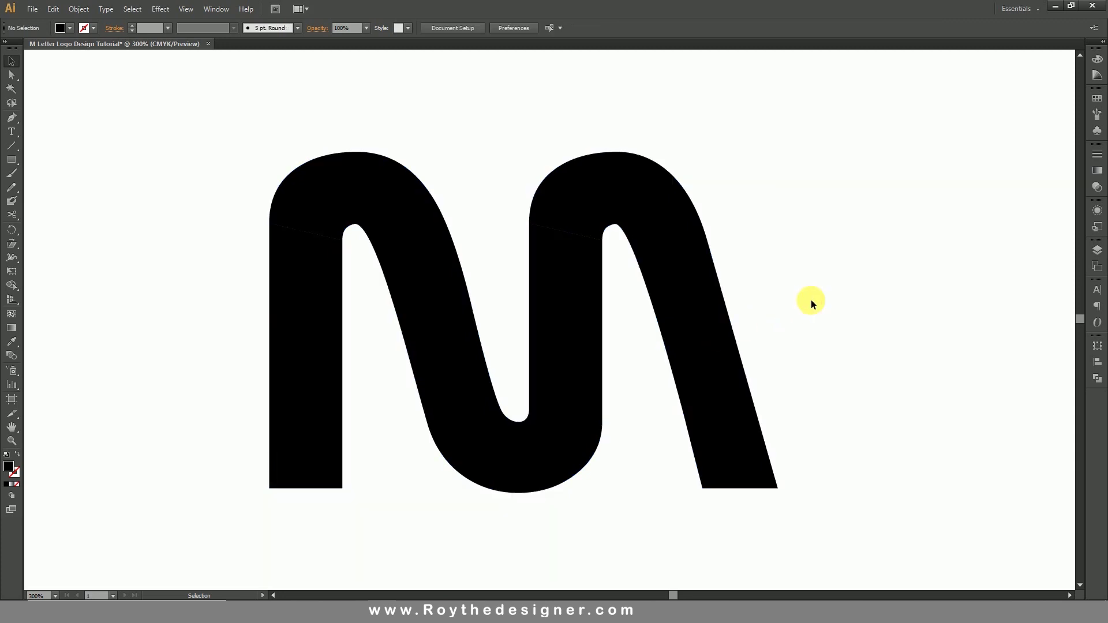
left_click(671, 207)
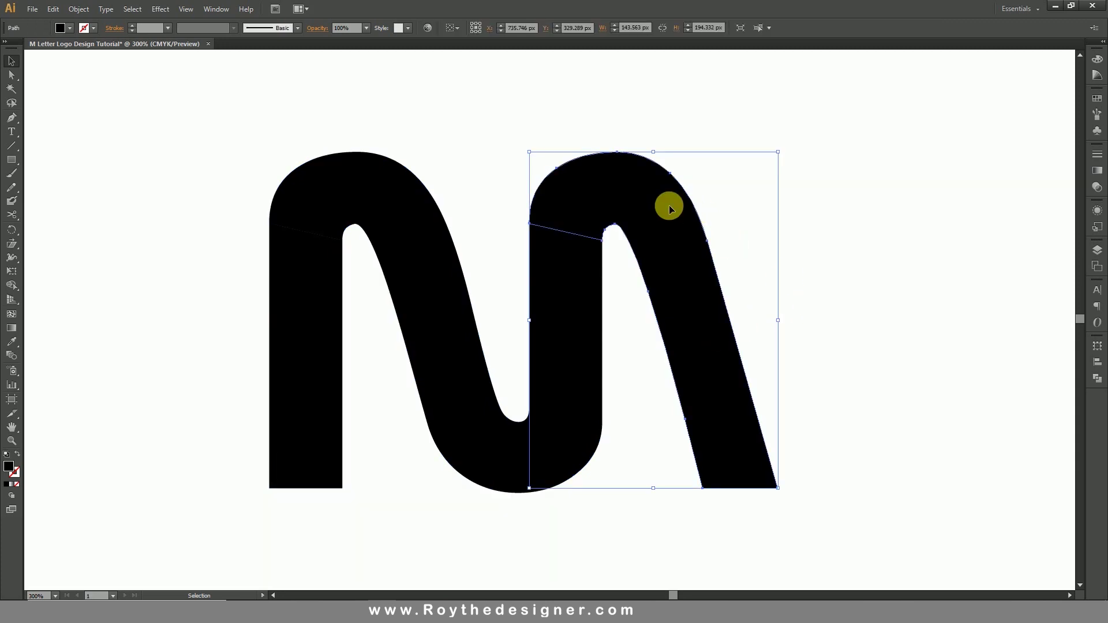
left_click_drag(202, 109, 820, 506)
left_click(78, 9)
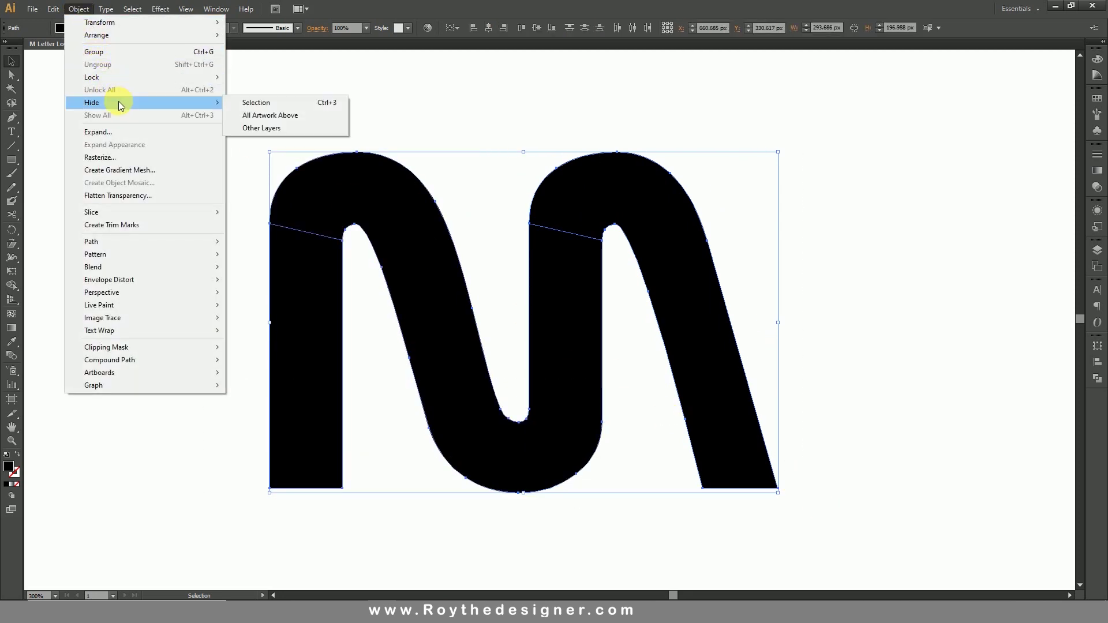
mouse_move(52, 9)
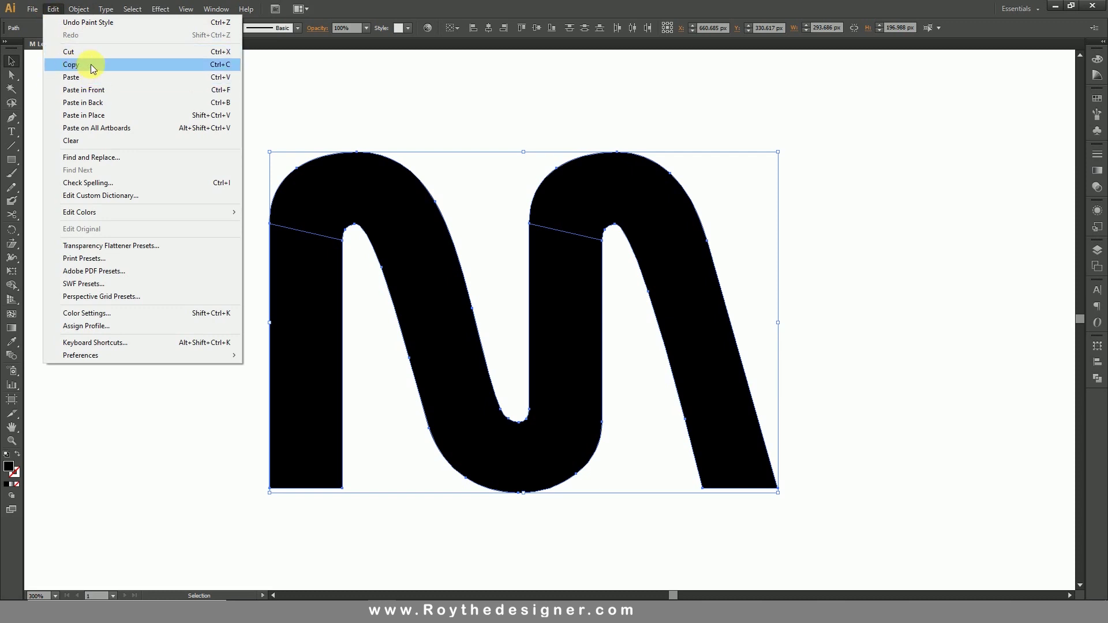
left_click(93, 65)
left_click(52, 9)
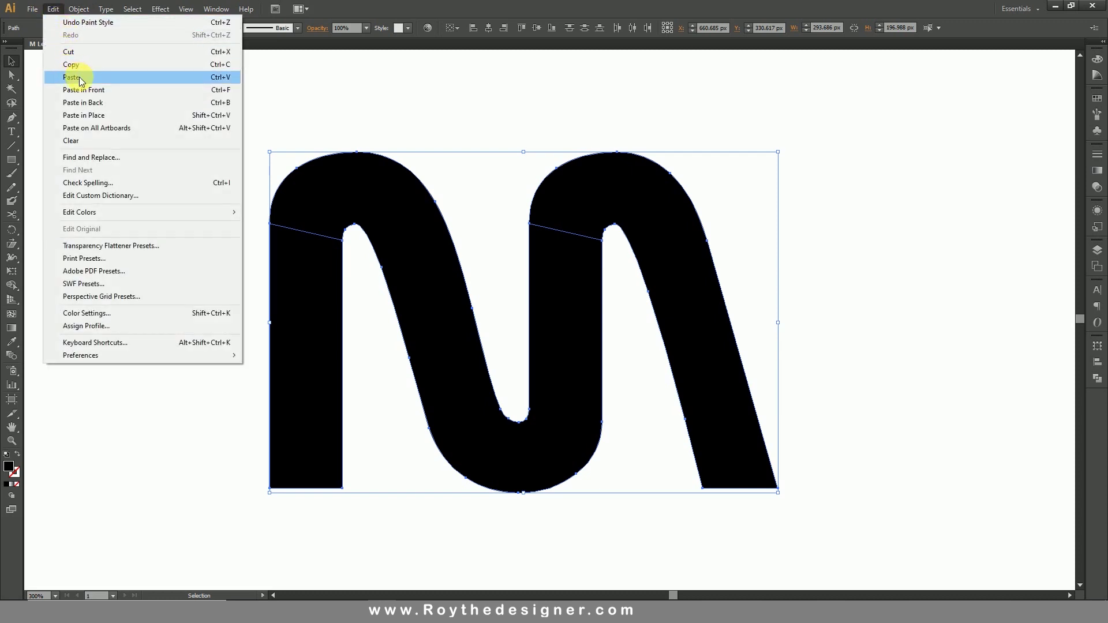
left_click(112, 91)
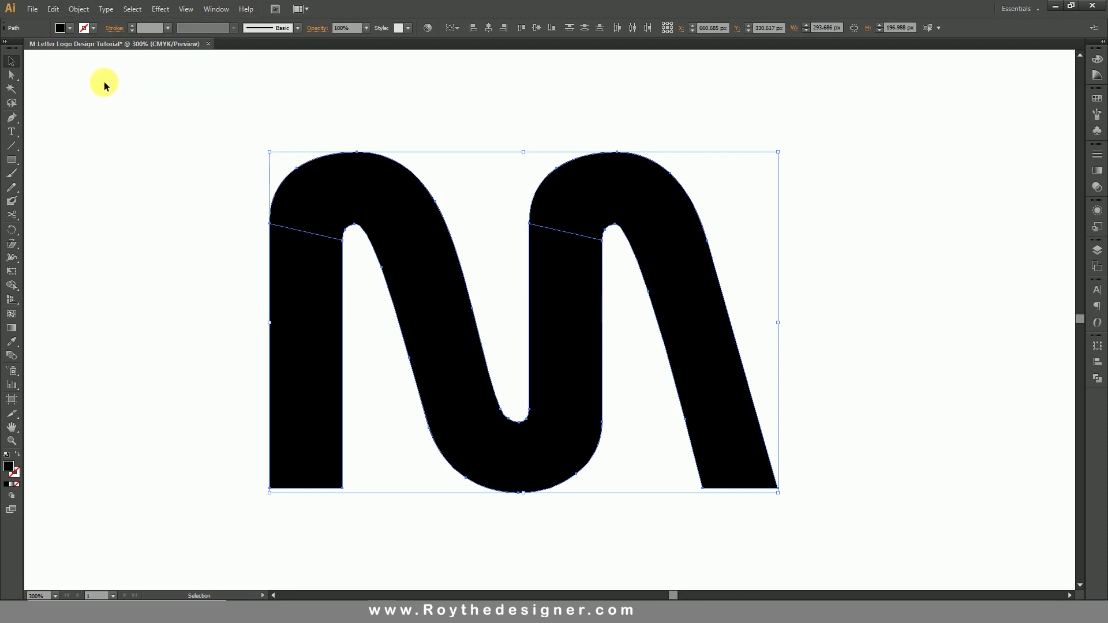
Hide the selected front copies of the M, leaving only the original segments.
left_click(79, 10)
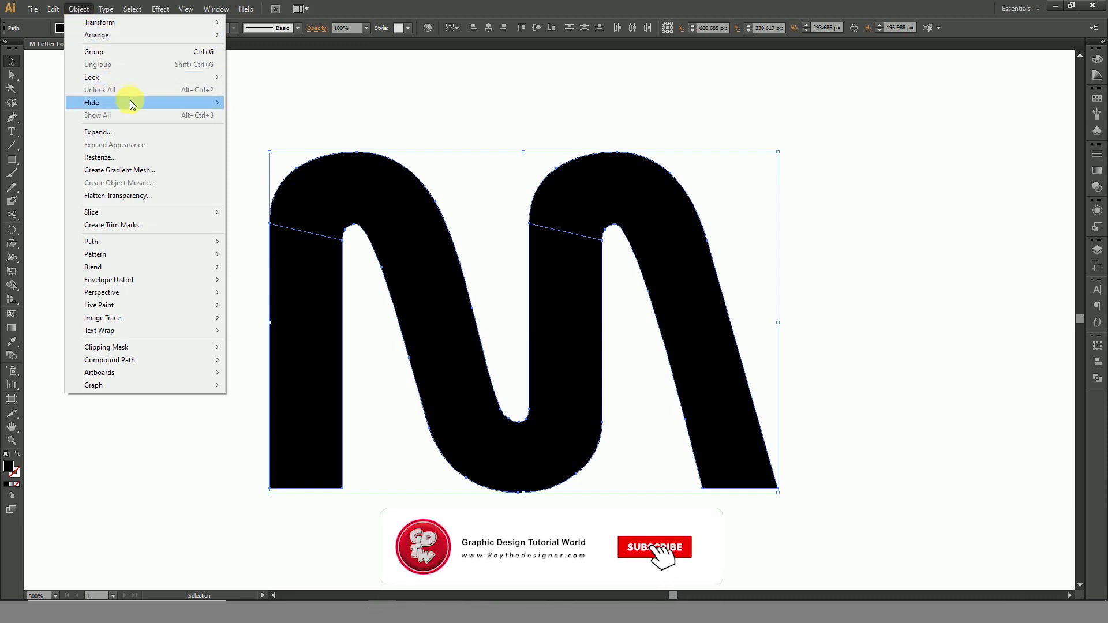
mouse_move(143, 102)
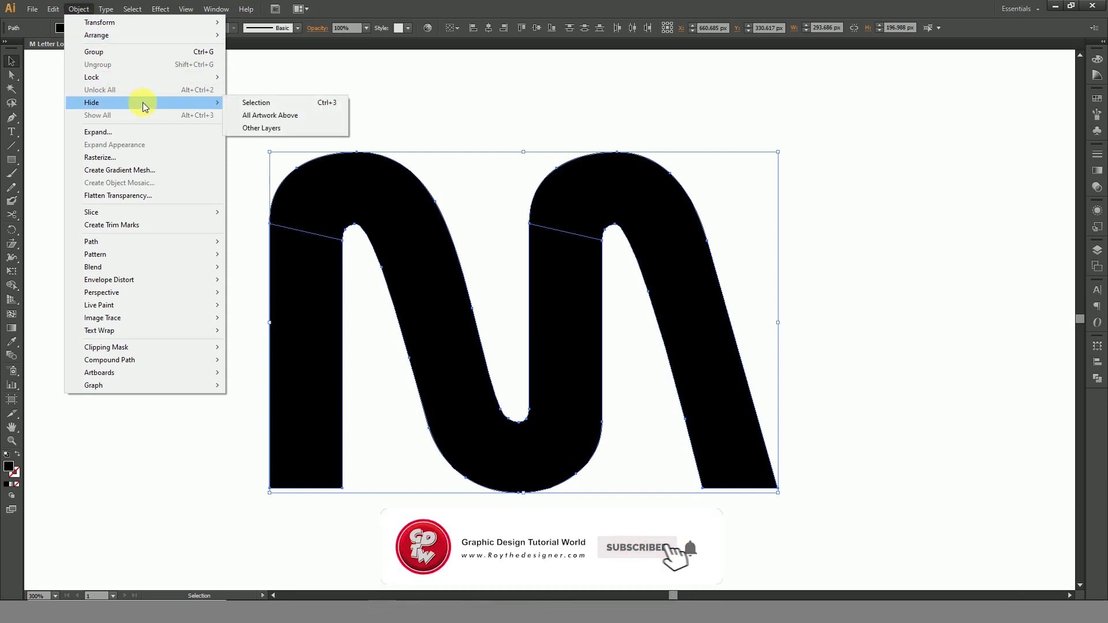
left_click(278, 104)
left_click_drag(265, 98, 705, 438)
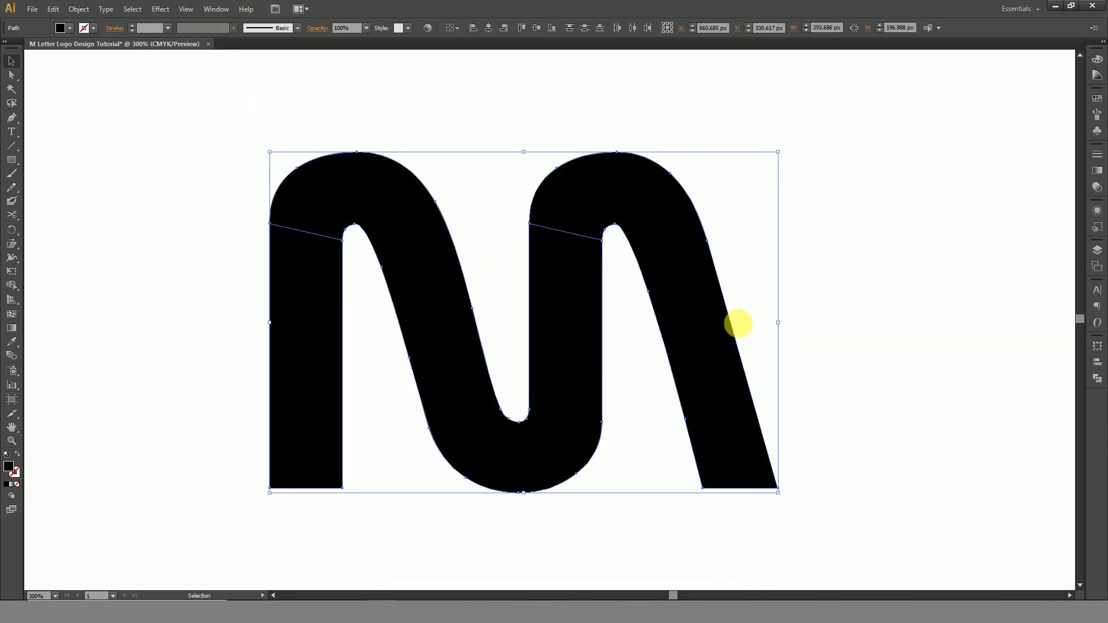
Fill the right leg of the M with navy blue at C 100, M 100, Y 0, K 29.
left_click(743, 291)
left_click(701, 289)
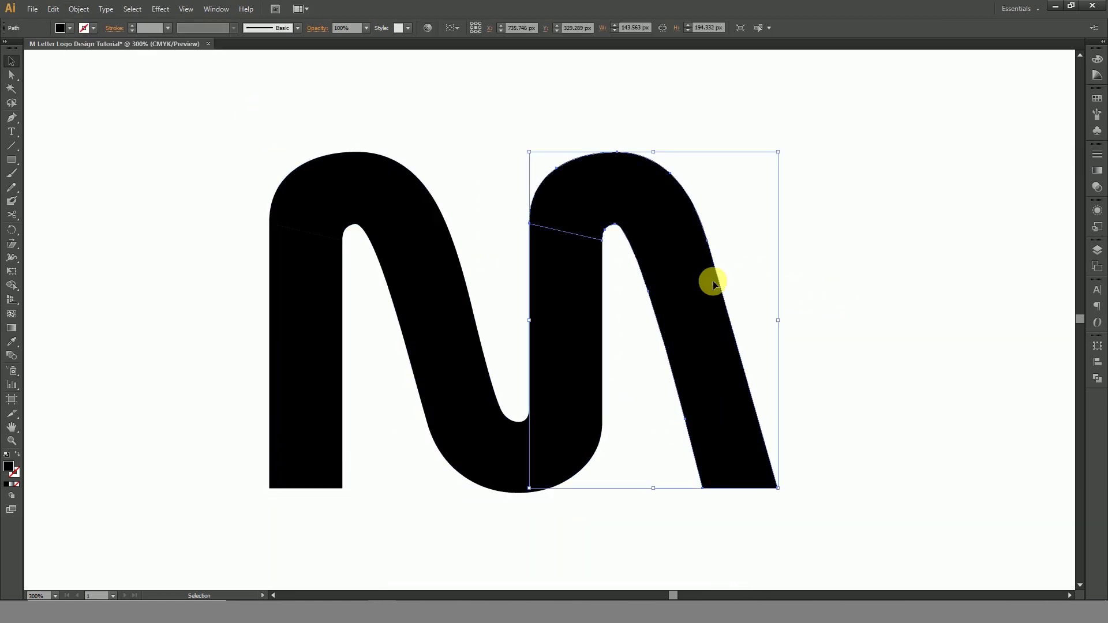
left_click(1097, 60)
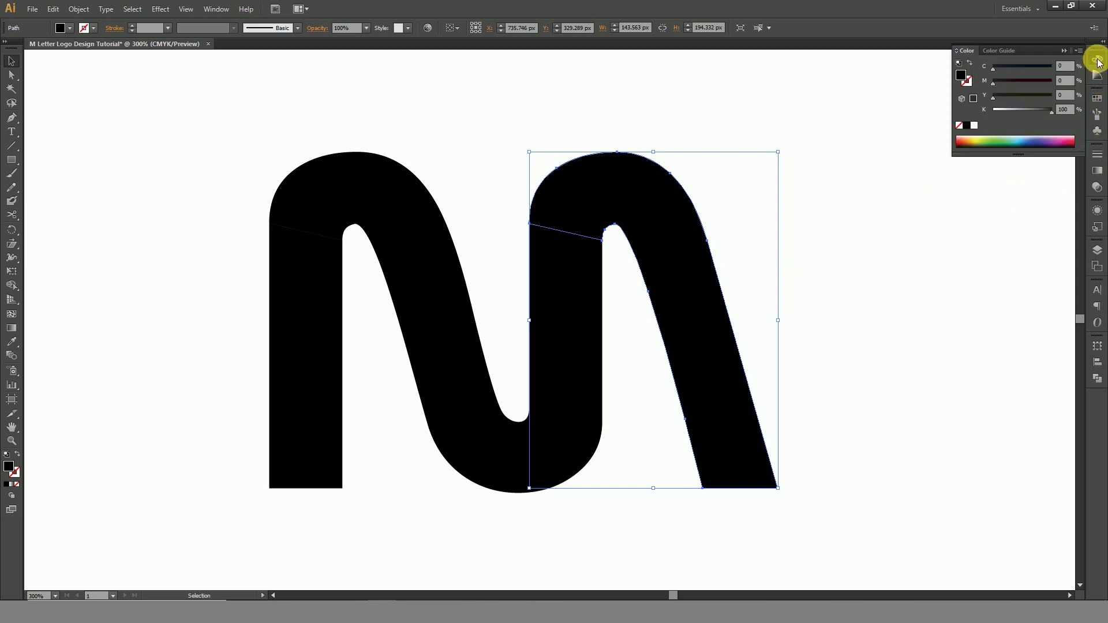
left_click(970, 82)
left_click_drag(1050, 86, 1075, 71)
left_click_drag(1042, 116, 1015, 116)
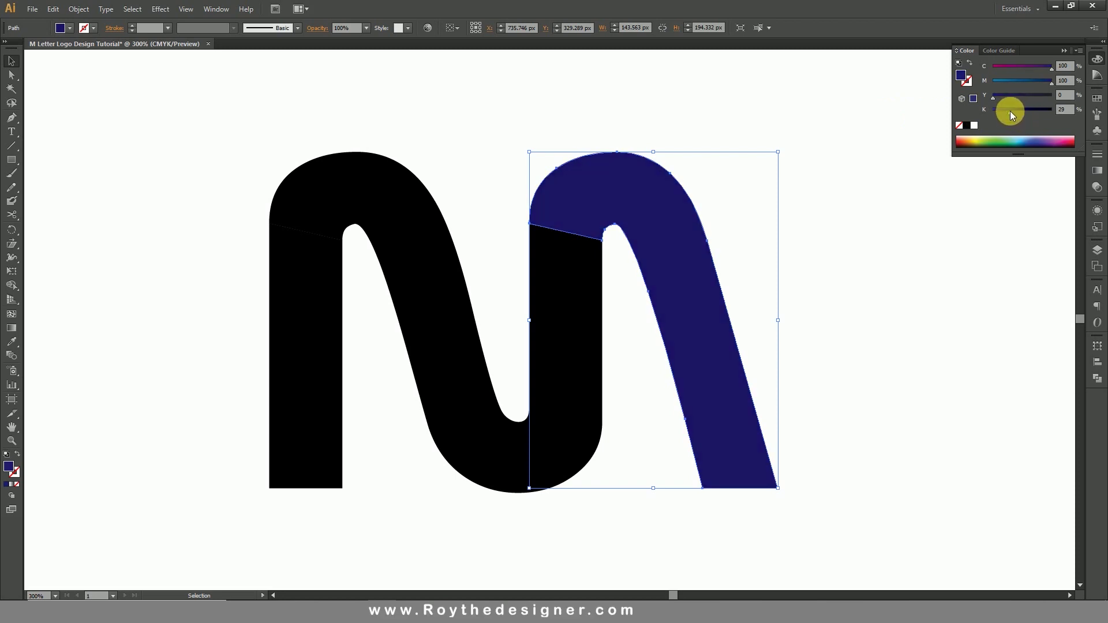
Fill the middle S-curve with orange-red at C 0, M 90, Y 100, K 0.
left_click(680, 168)
left_click(569, 314)
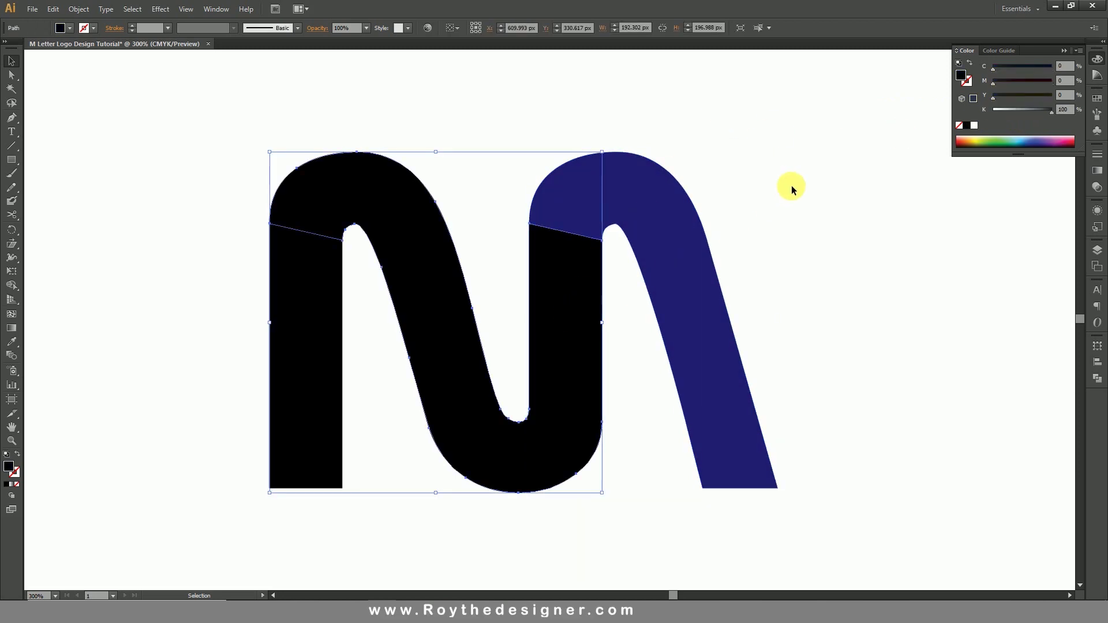
left_click_drag(1033, 119, 956, 109)
mouse_move(1039, 69)
left_mouse_down()
mouse_move(1071, 68)
mouse_move(1042, 81)
left_mouse_up()
left_click(1035, 82)
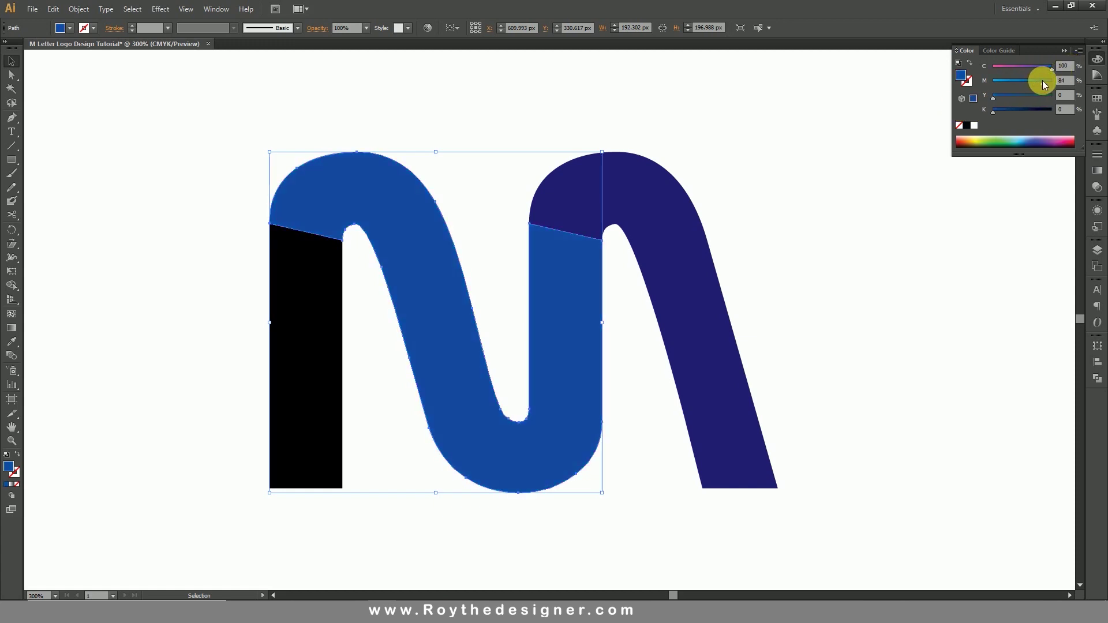
left_click(1051, 96)
left_click_drag(1050, 65, 959, 69)
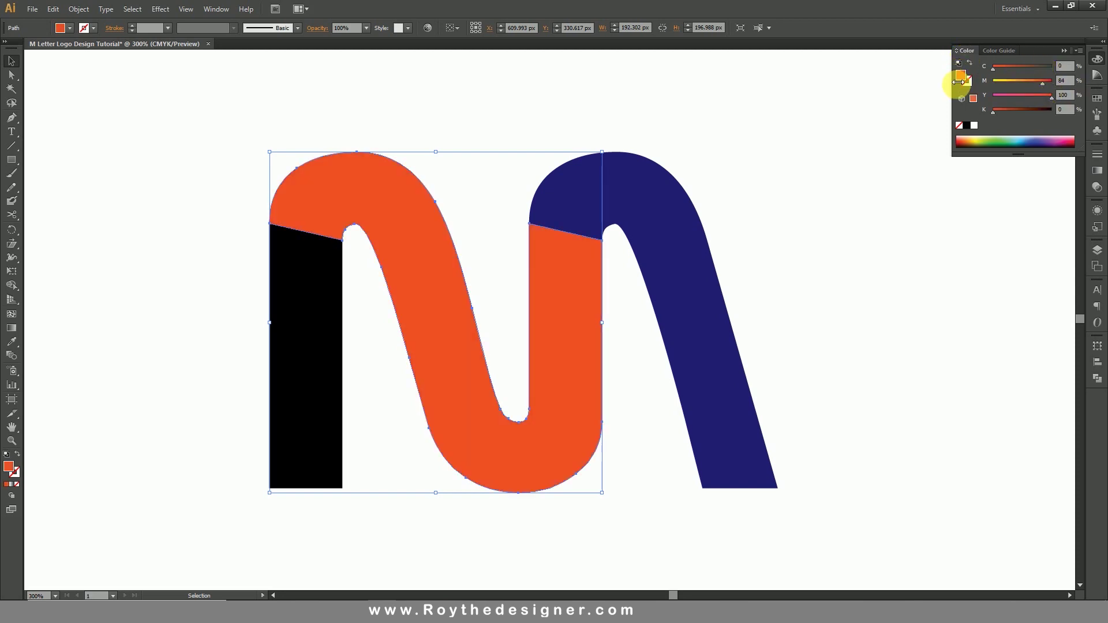
left_click_drag(1042, 82, 1046, 81)
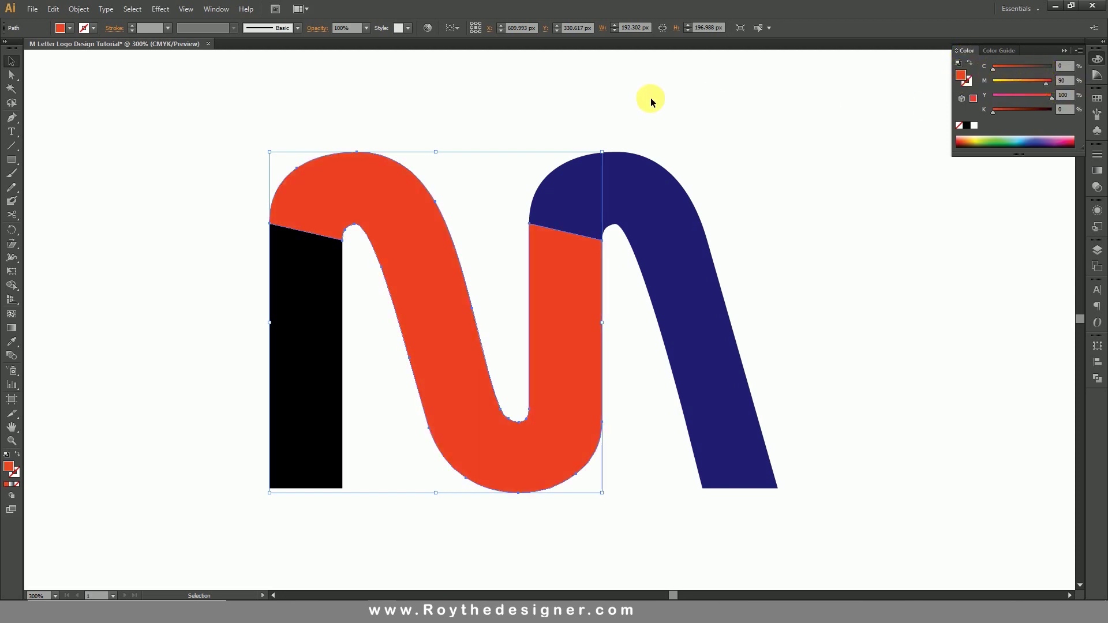
Try a dark green fill on the left stem with C 100, M 75, Y 100, K 0.
left_click(323, 311)
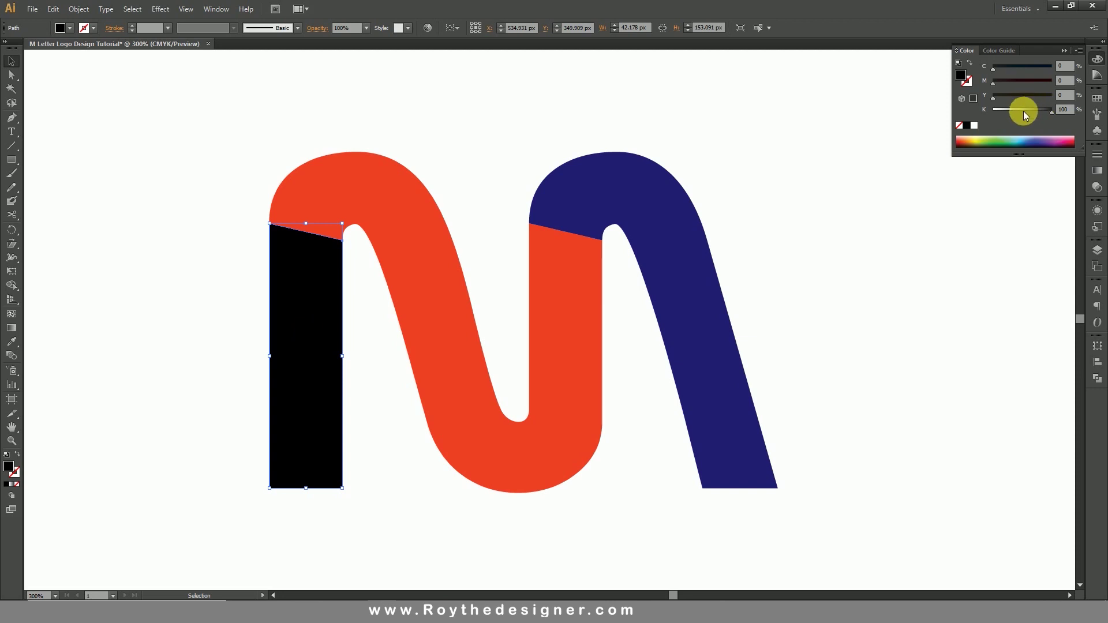
left_click_drag(1024, 111, 941, 108)
left_click_drag(1044, 66, 1081, 98)
left_click(1031, 83)
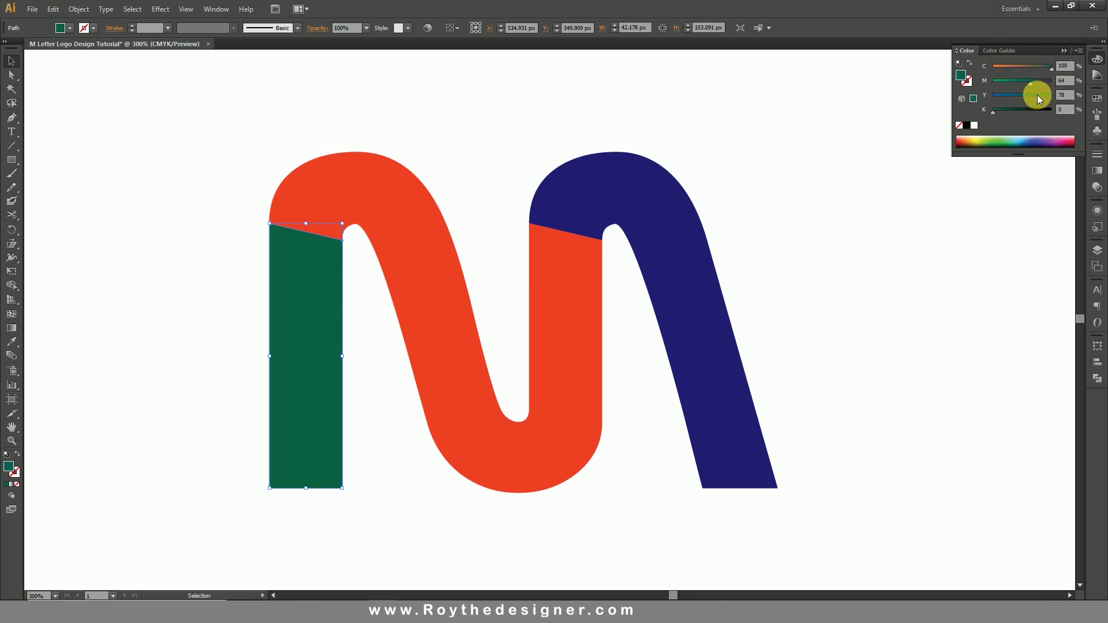
mouse_move(1038, 94)
left_mouse_down()
mouse_move(1072, 91)
mouse_move(1017, 81)
mouse_move(1040, 86)
left_mouse_up()
left_click(863, 240)
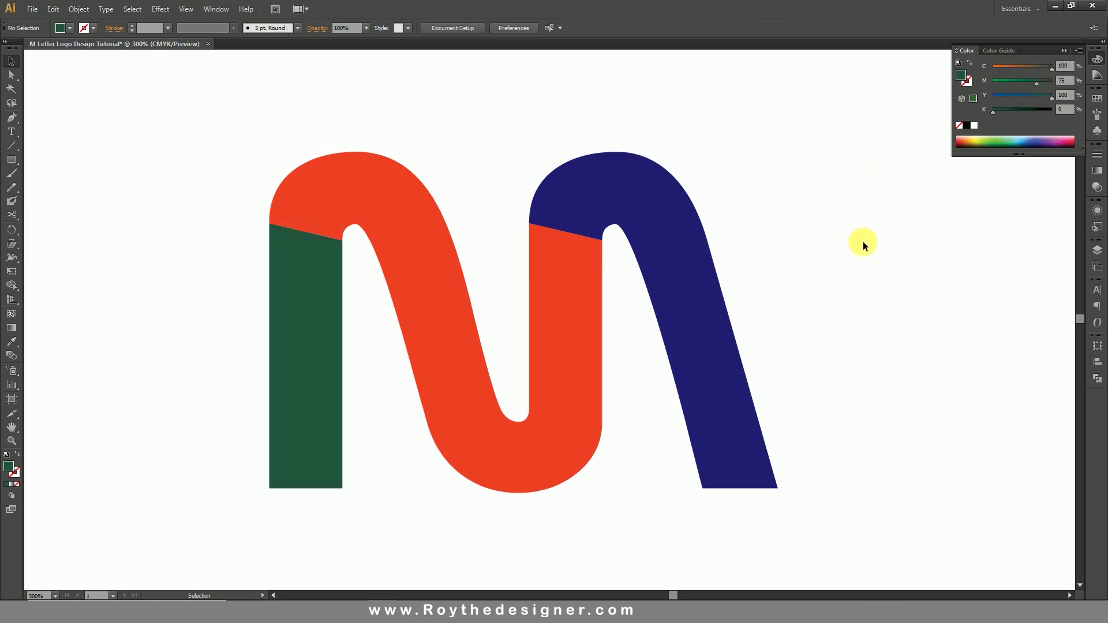
Recolor the left stem purple with C 58, M 100, Y 0, K 3 and deselect it.
left_click(339, 351)
left_click_drag(1037, 84, 904, 99)
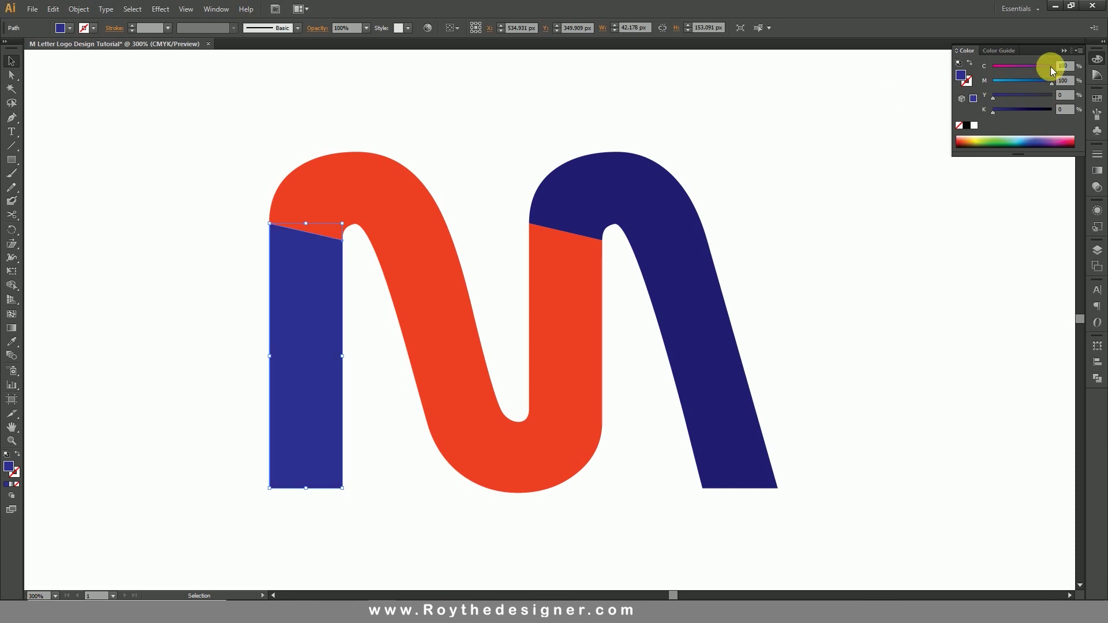
left_click_drag(1051, 67, 992, 67)
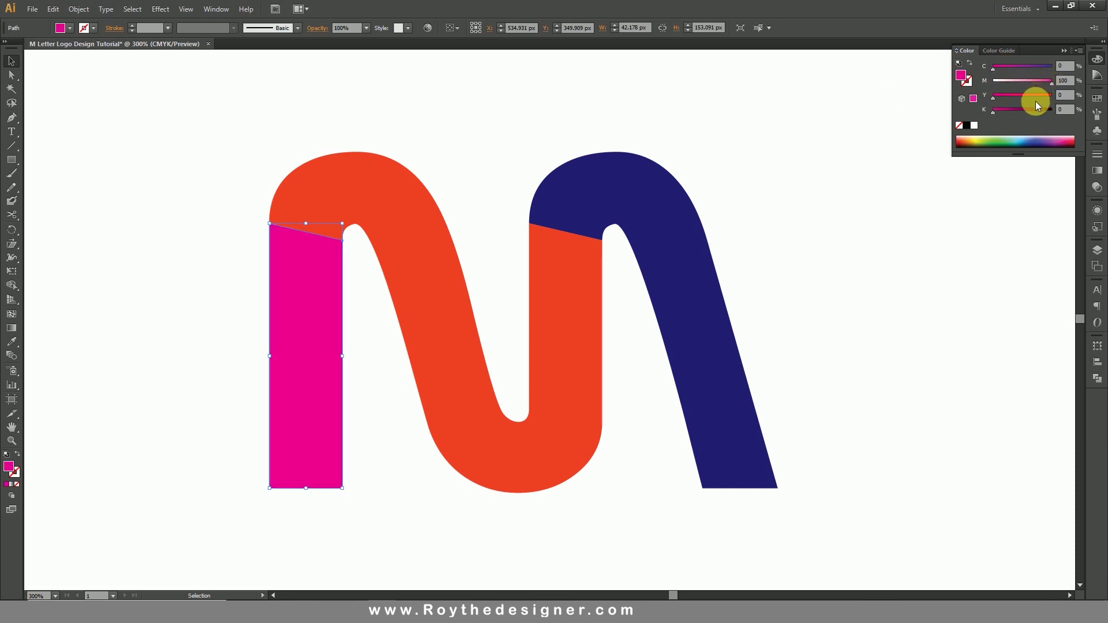
left_click_drag(1023, 109, 994, 109)
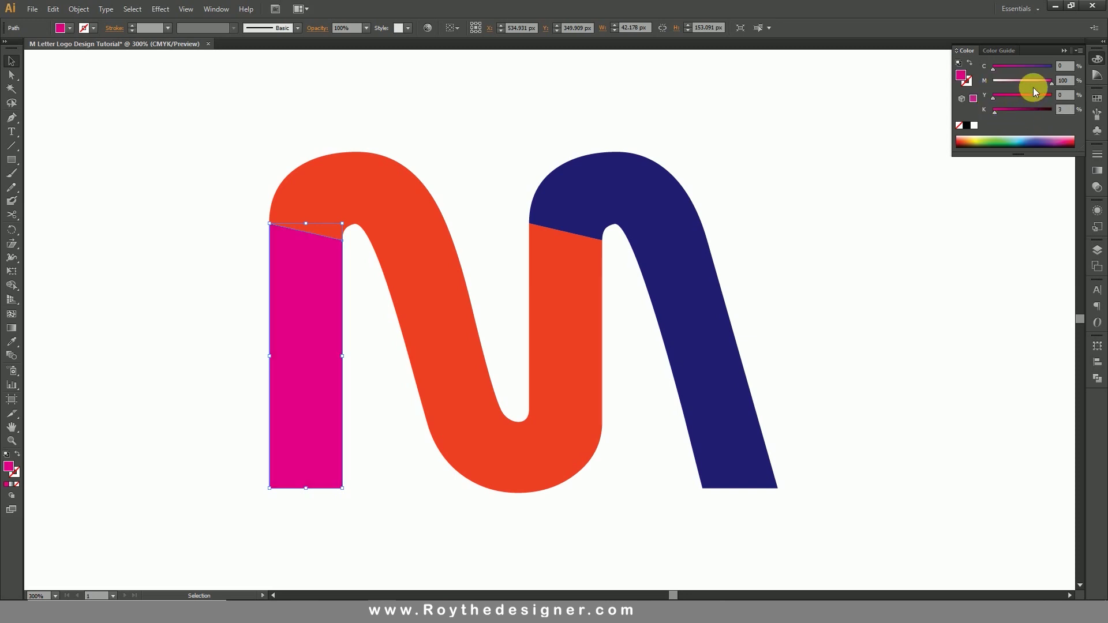
left_click(1034, 67)
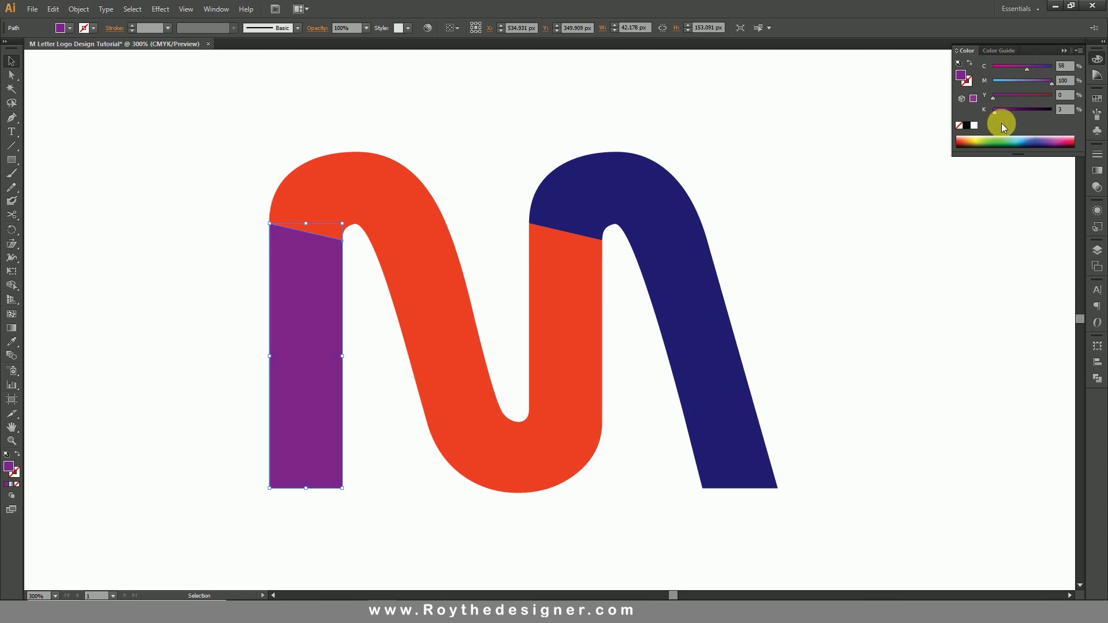
left_click(929, 239)
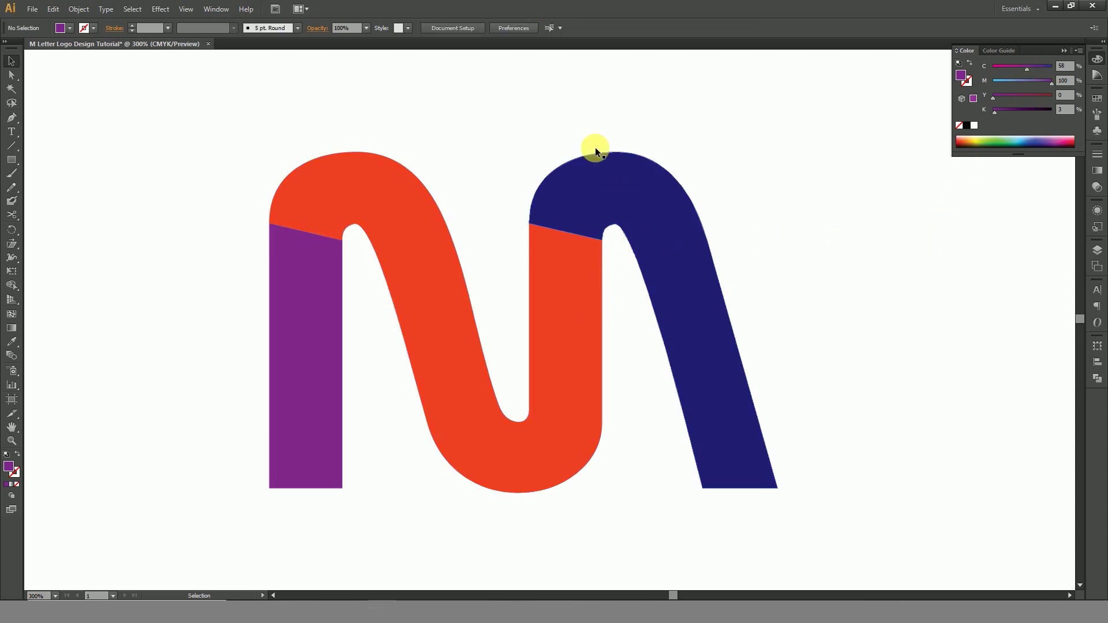
Show the hidden black copies of the M segments again and deselect everything.
left_click(81, 9)
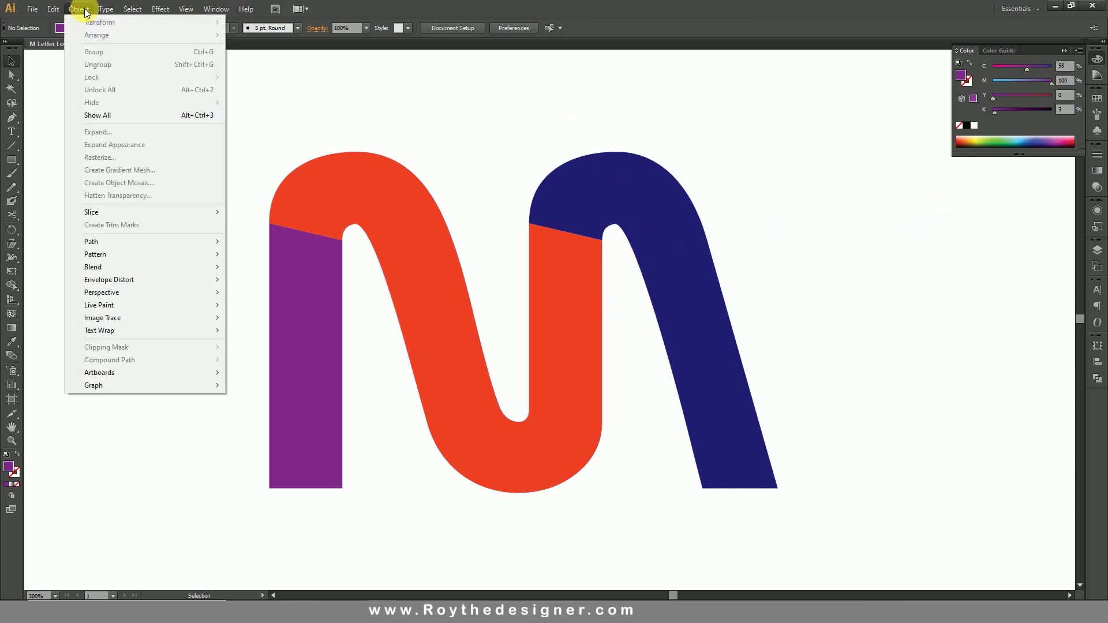
left_click(150, 115)
left_click(633, 106)
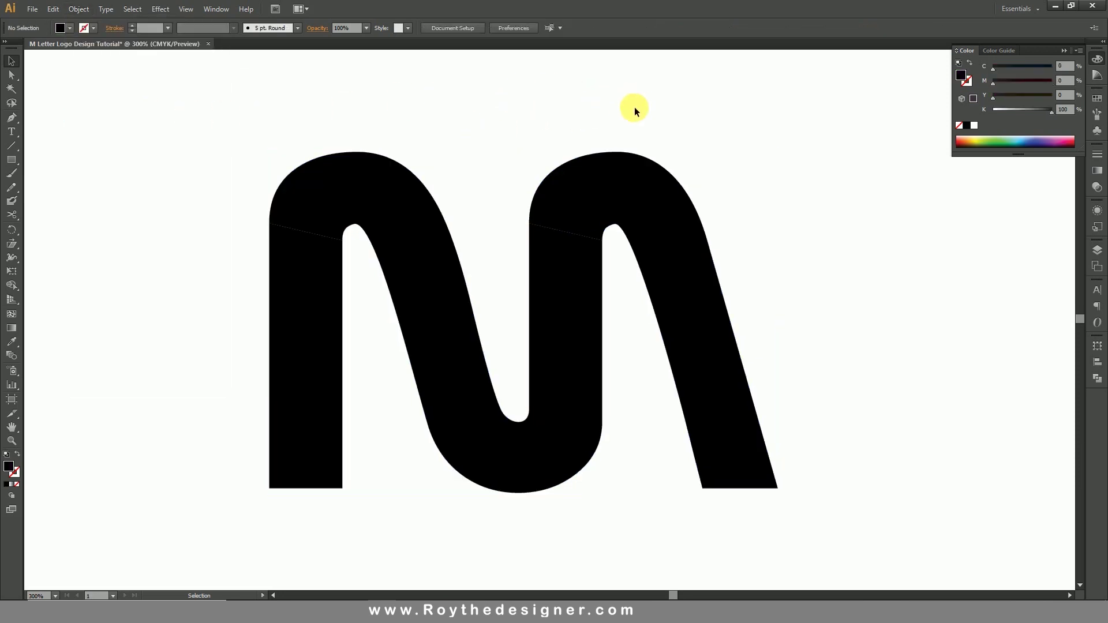
Give the front copy of the right leg a white-to-black linear gradient and set its blending mode to Darken.
left_click(636, 179)
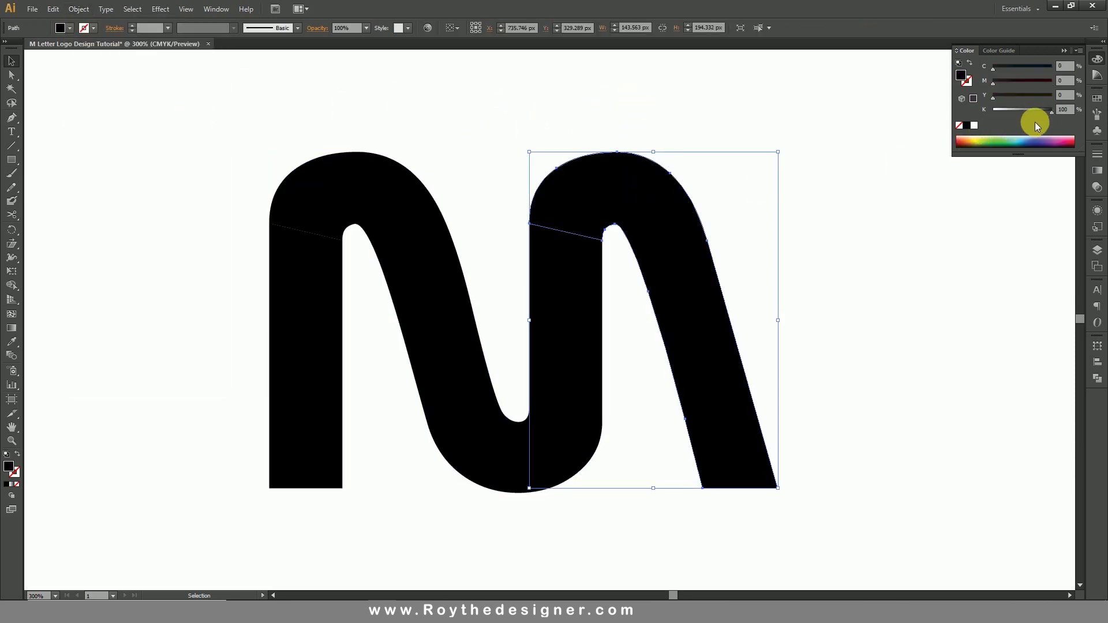
left_click(1097, 171)
left_click(963, 164)
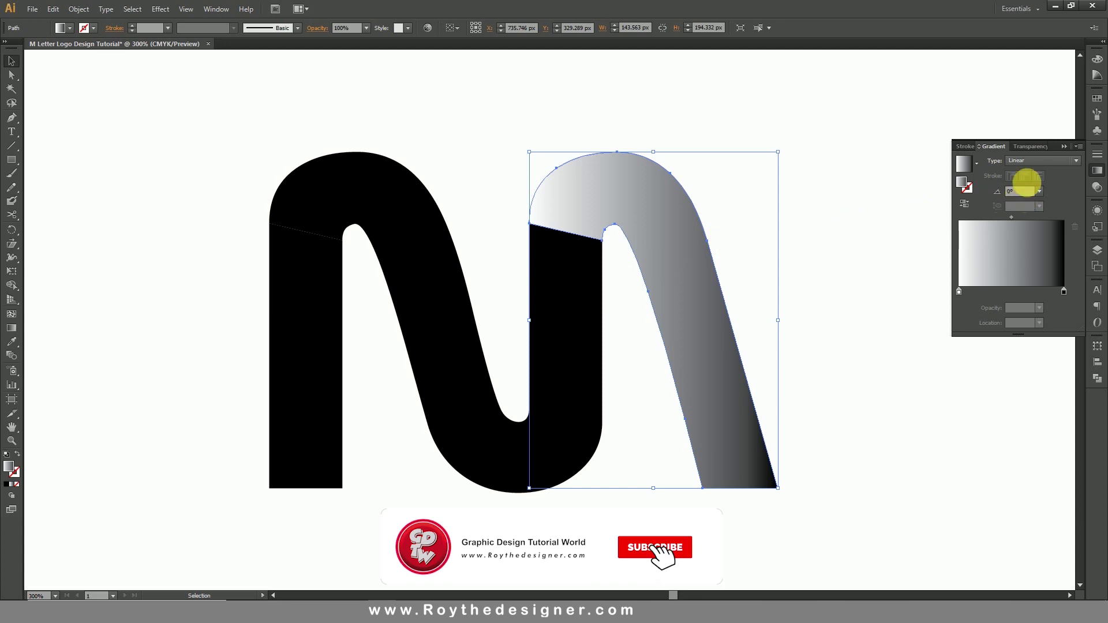
left_click(1037, 146)
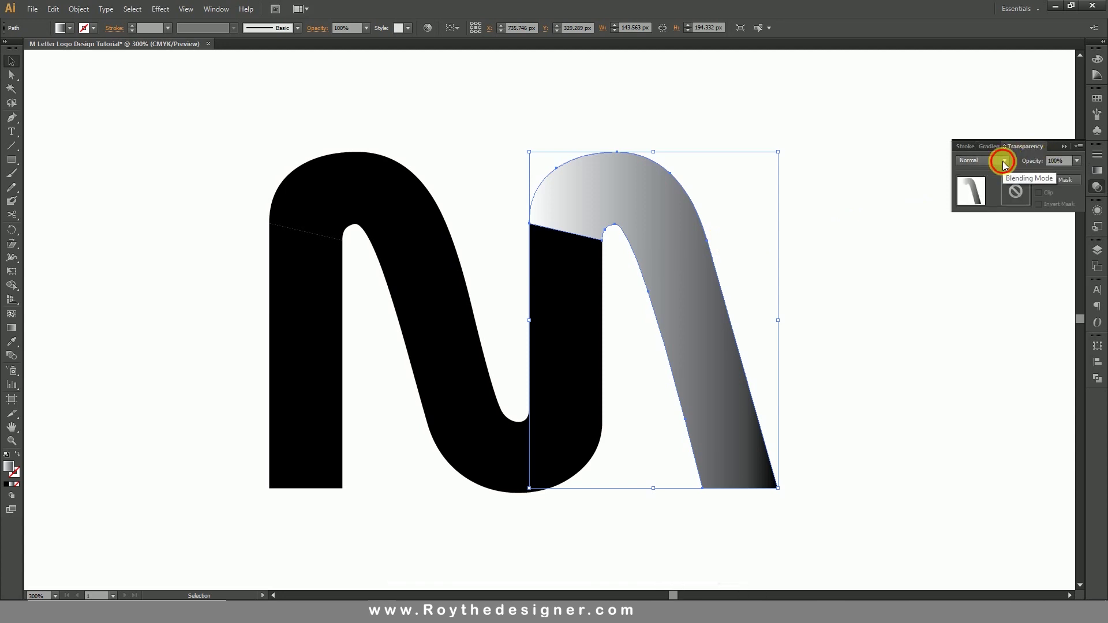
left_click(1003, 161)
left_click(981, 190)
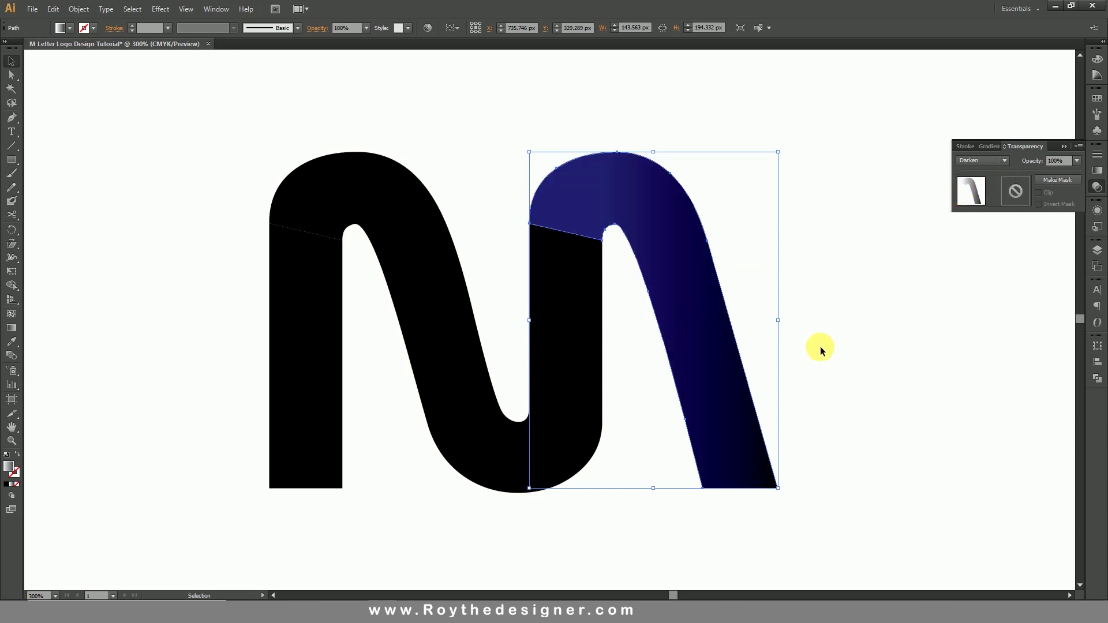
Give the front copy of the middle M segment a white-to-black linear gradient and set its blending mode to Darken.
left_click(564, 347)
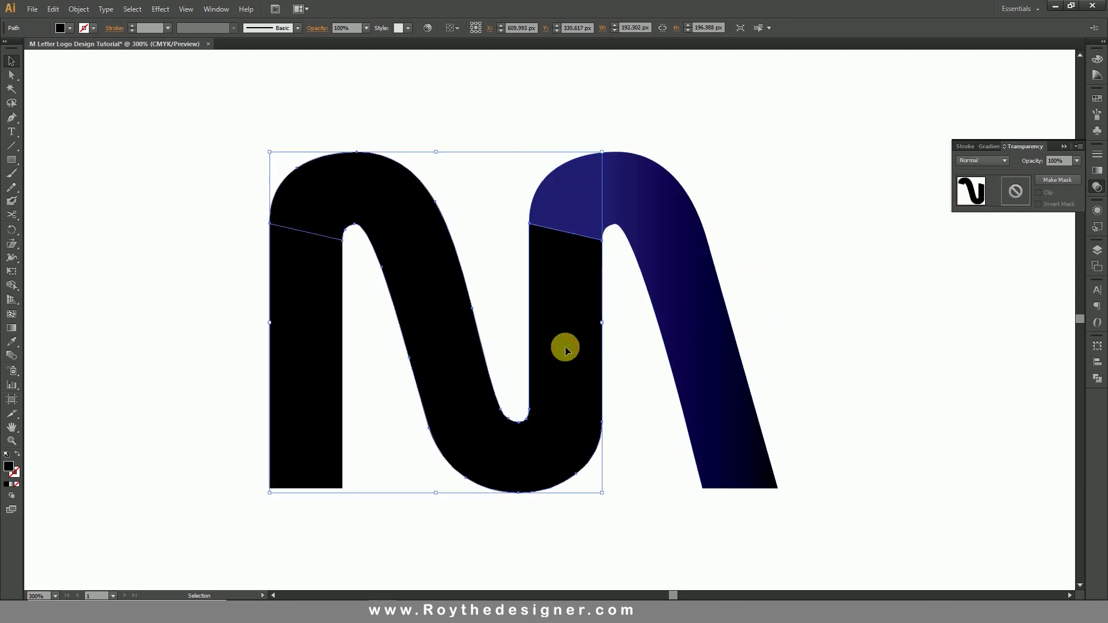
left_click(1098, 171)
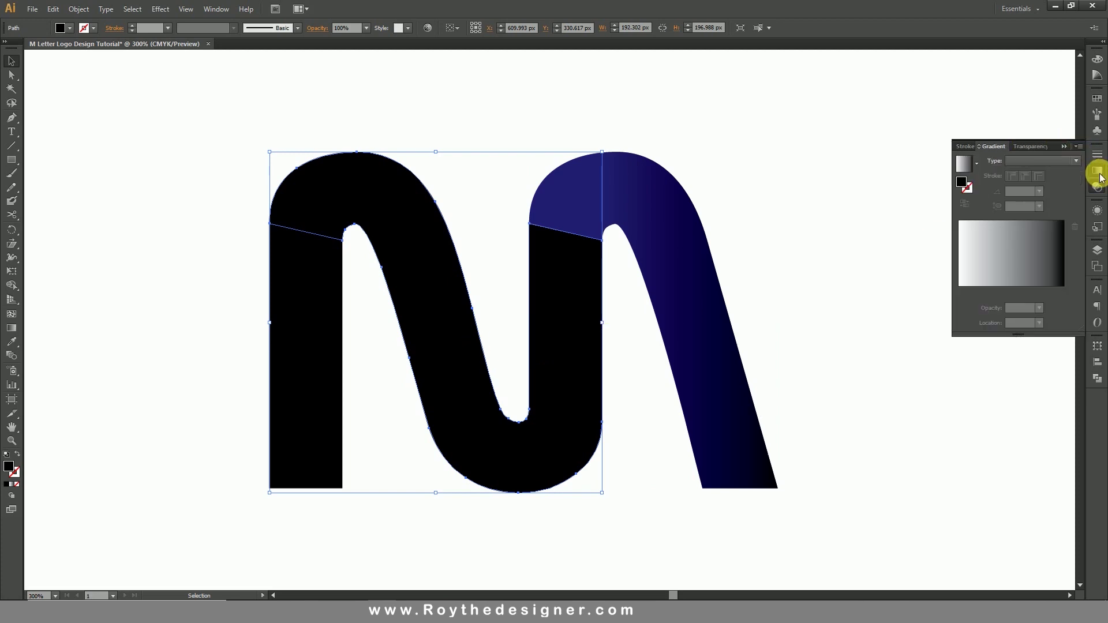
left_click(965, 164)
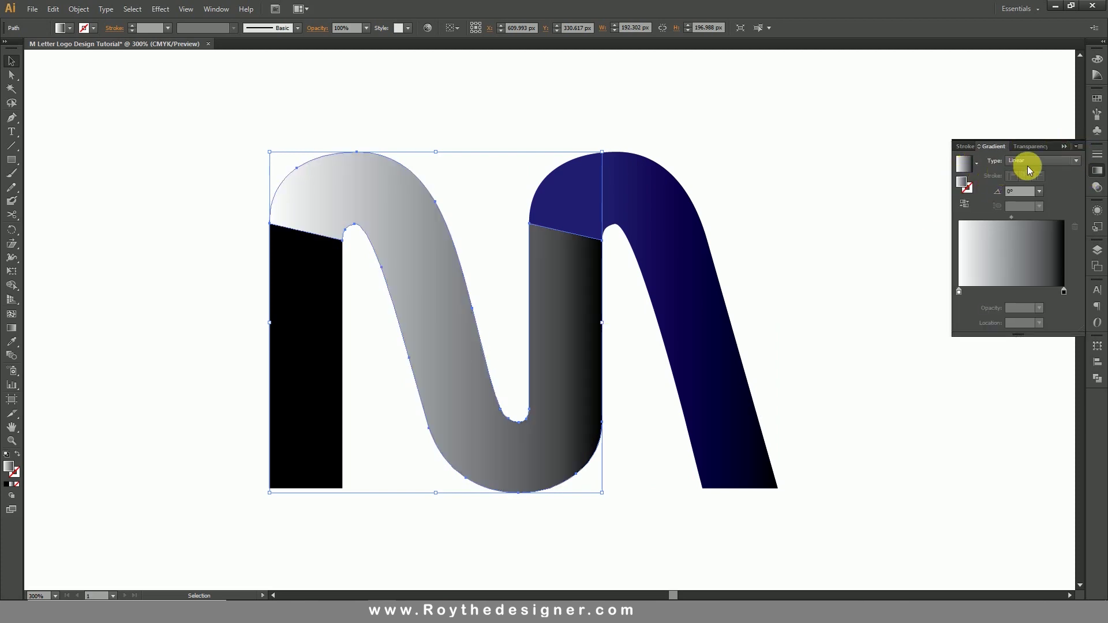
left_click(1031, 147)
left_click(1003, 162)
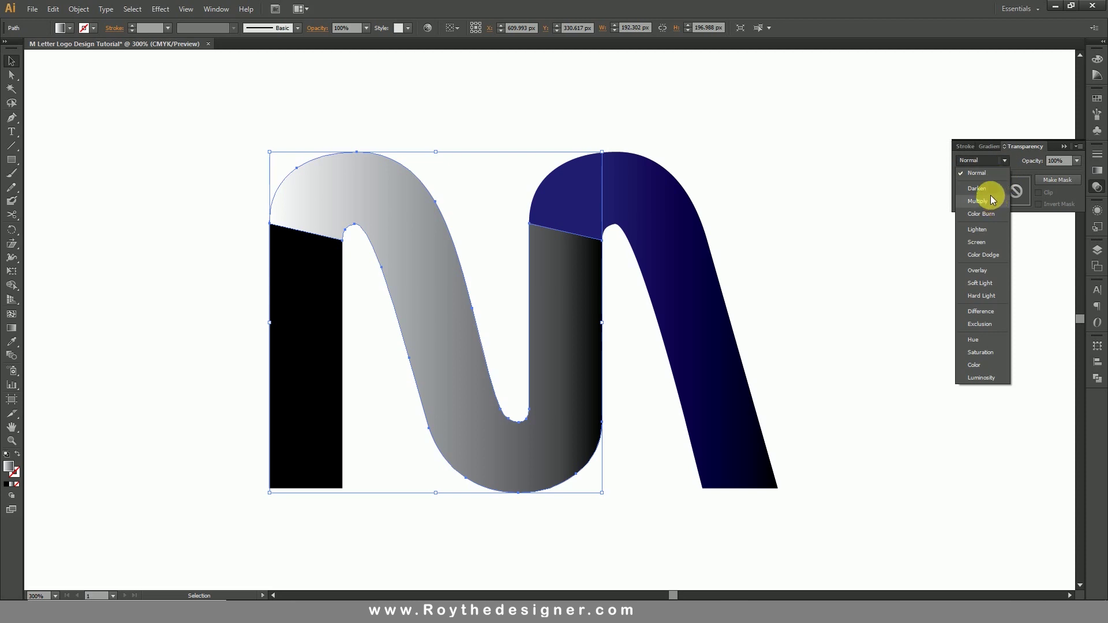
left_click(991, 192)
Give the front copy of the left stem a white-to-black linear gradient, set its blending mode to Darken and deselect everything.
left_click(334, 355)
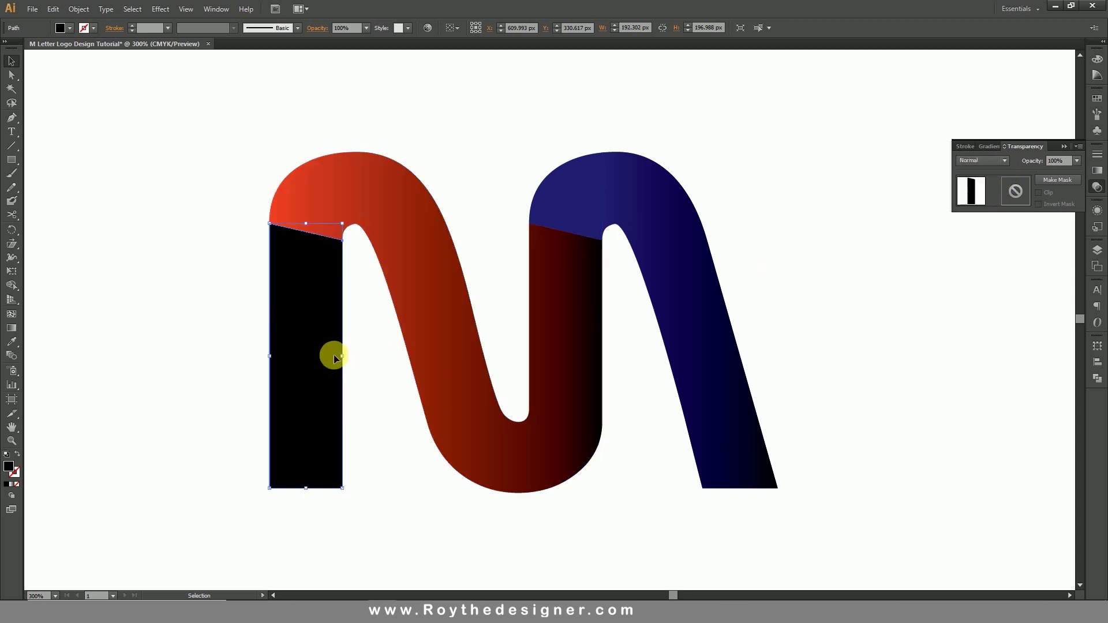
left_click(1097, 171)
left_click(1031, 148)
left_click(995, 148)
left_click(972, 169)
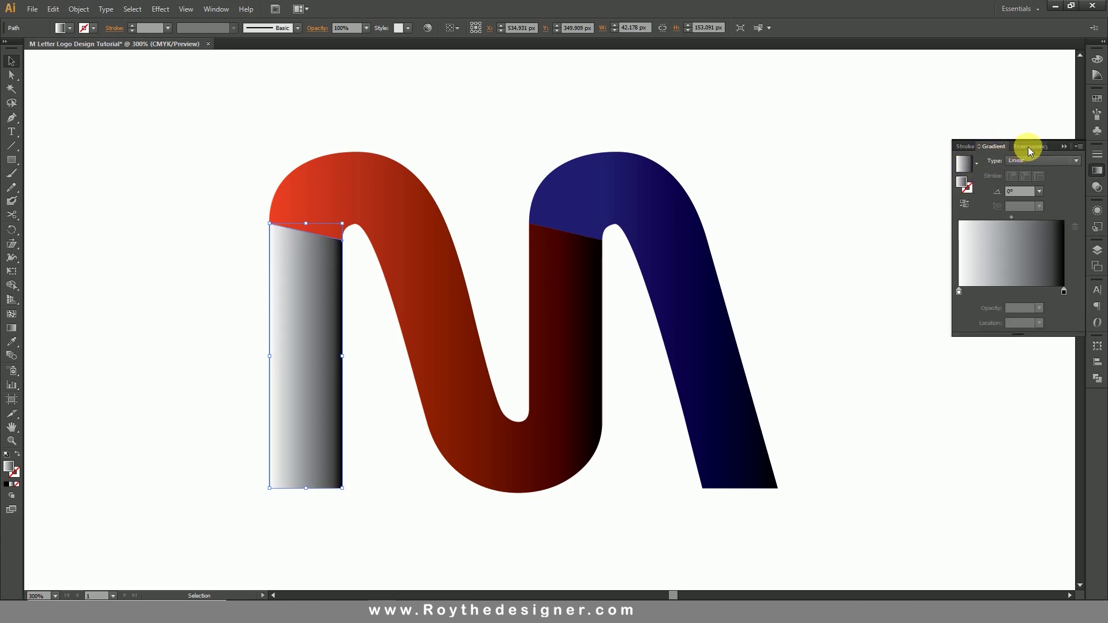
left_click(1028, 147)
left_click(1003, 162)
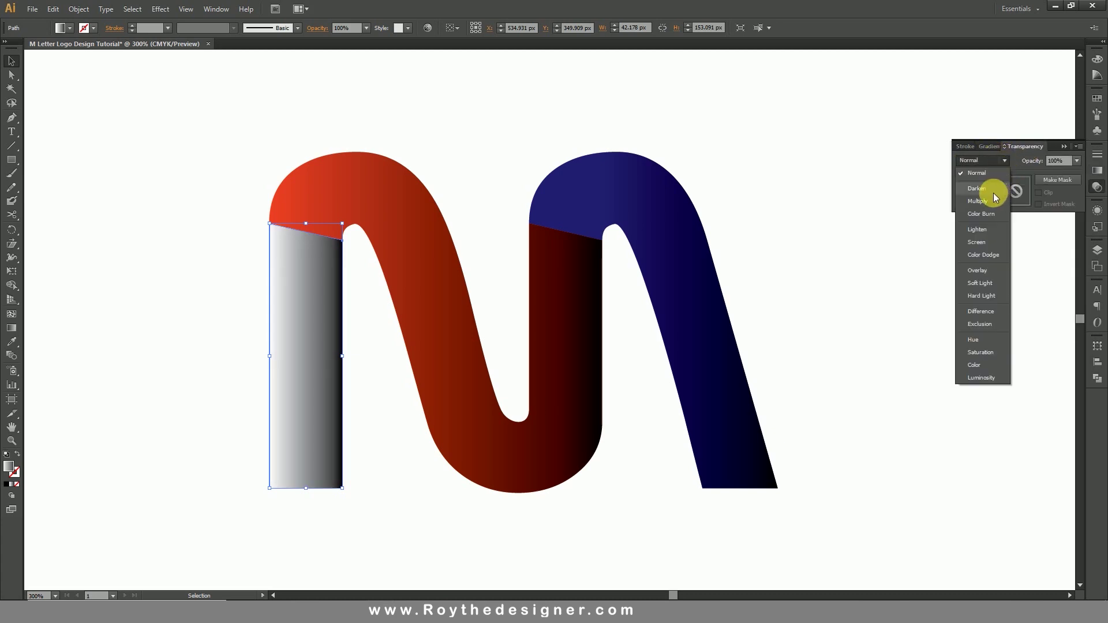
left_click(993, 192)
left_click(919, 400)
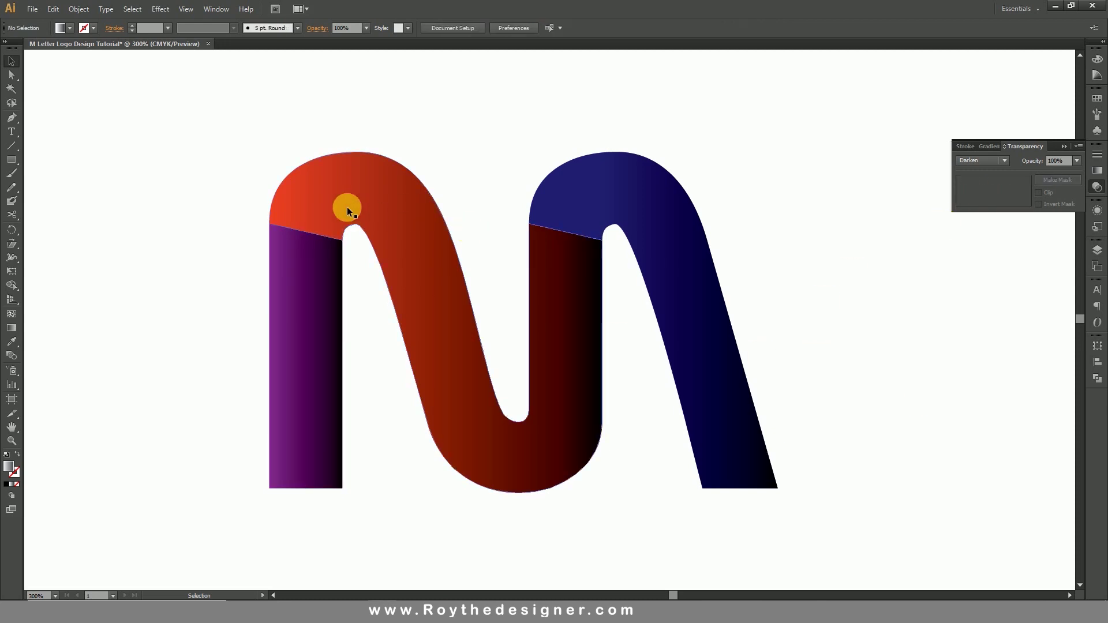
left_click_drag(210, 140, 838, 513)
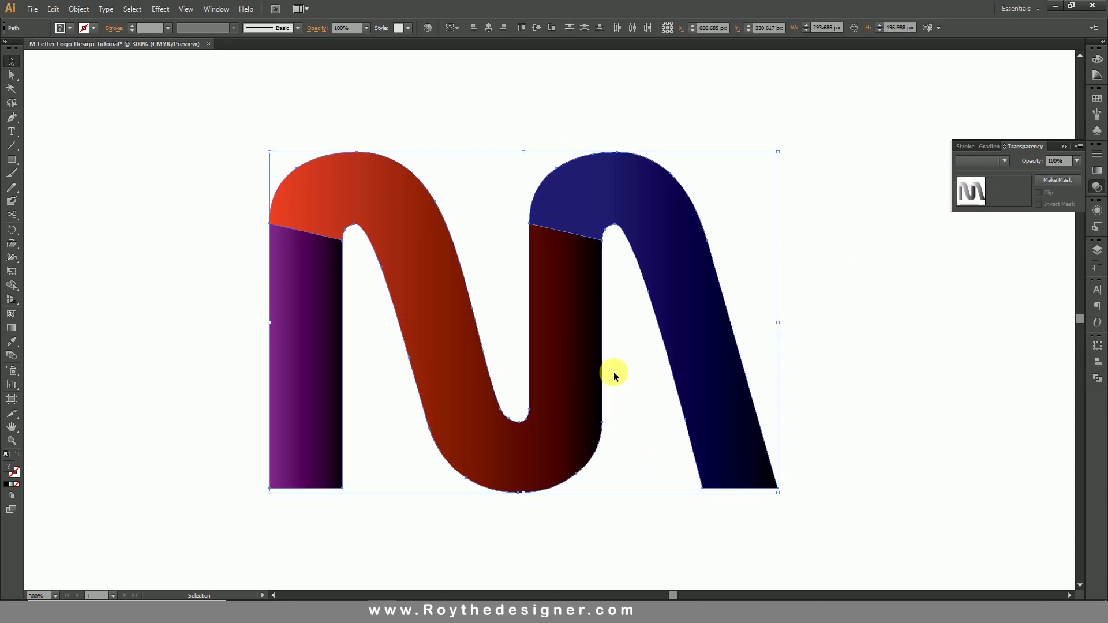
left_click(833, 391)
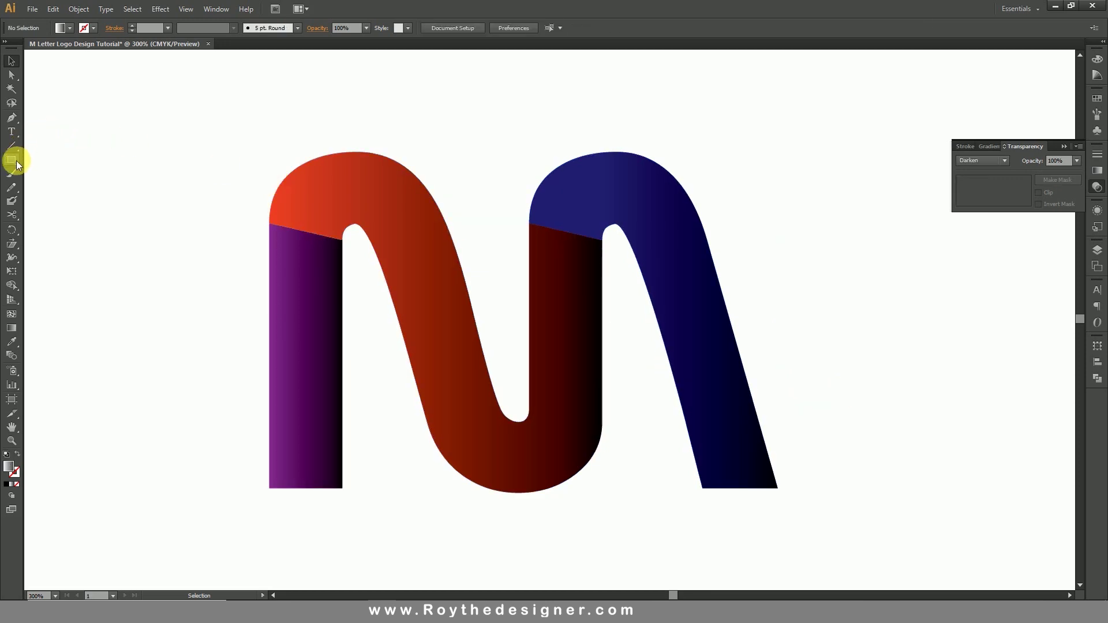
Draw a circle about 438 px in diameter around the M, with no fill and a 1 pt black stroke.
left_click_drag(14, 163, 84, 186)
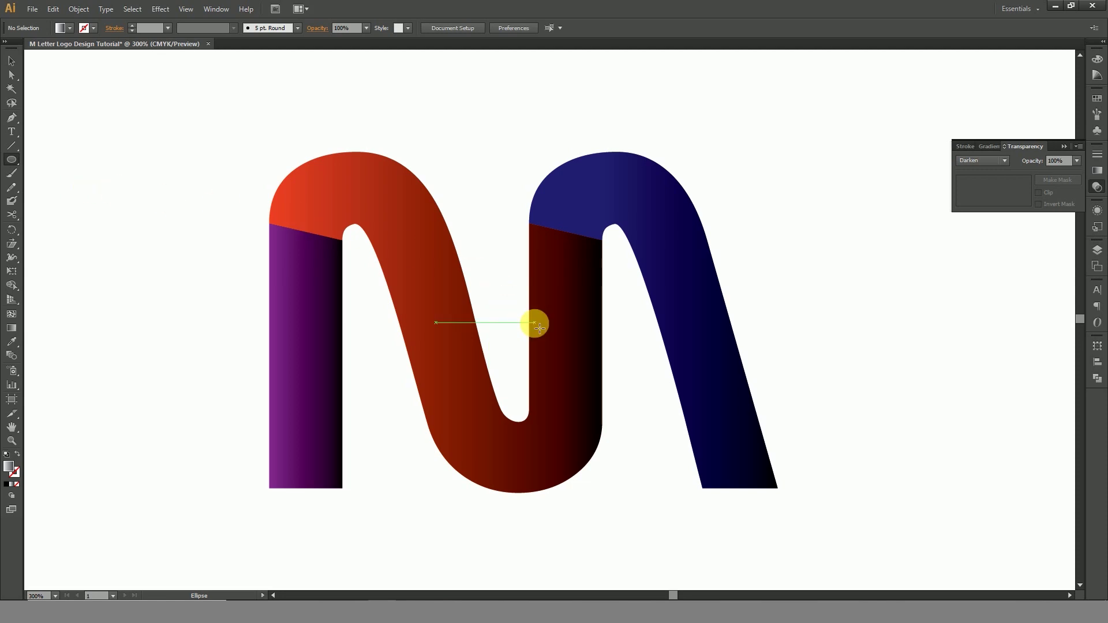
key("ctrl+minus")
key("ctrl+minus")
key("ctrl+minus")
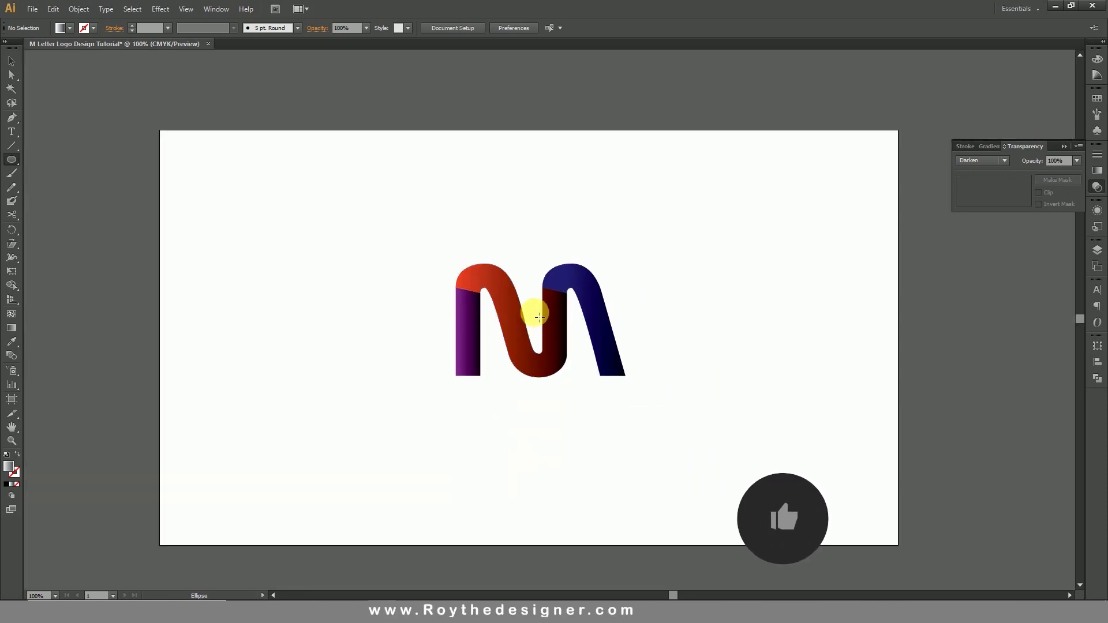
left_click_drag(535, 312, 661, 374)
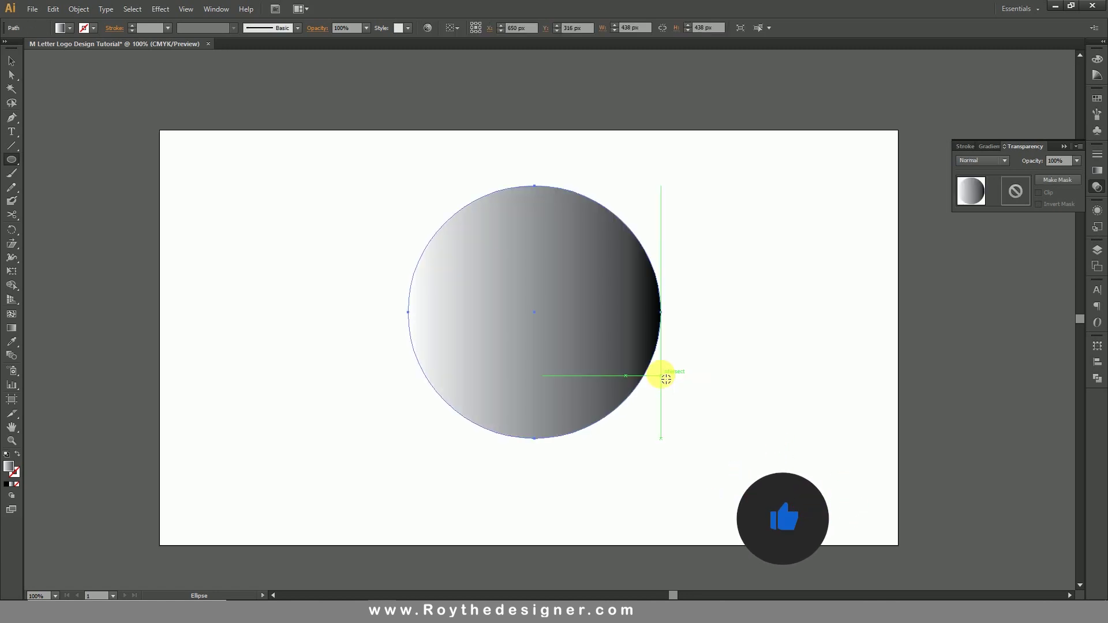
left_click(7, 454)
left_click(16, 484)
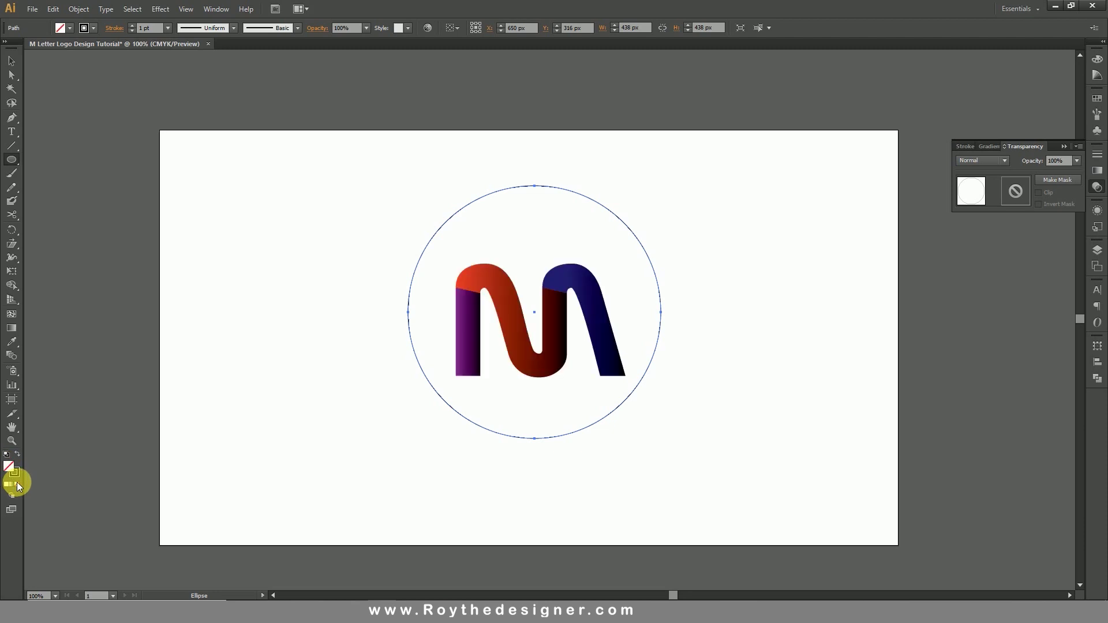
left_click(14, 473)
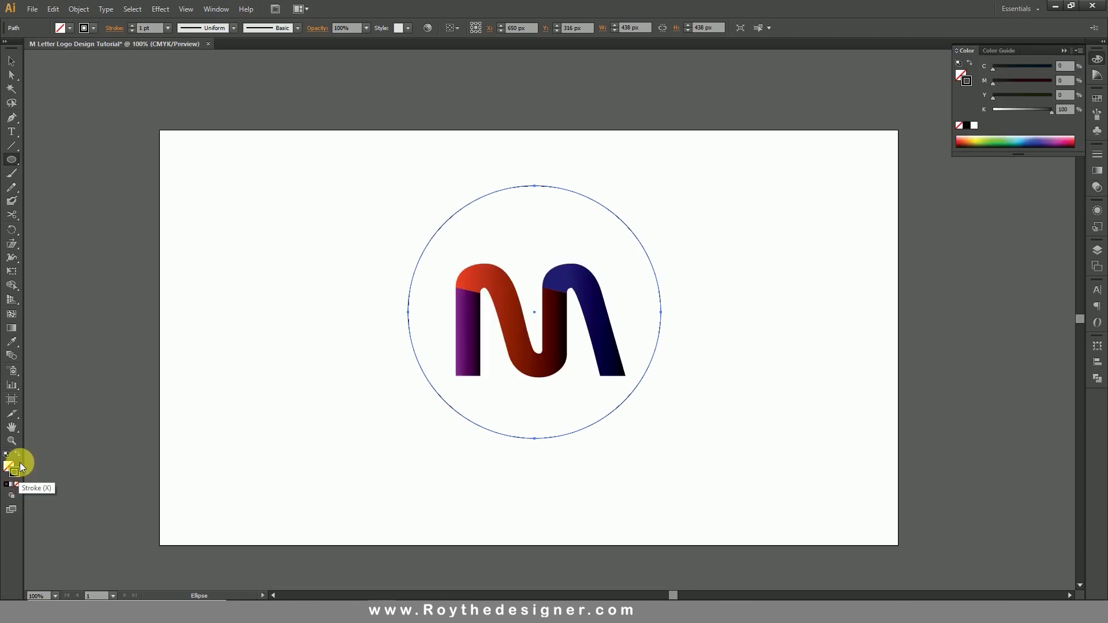
Thicken the circle's black stroke to 35 pt.
left_click(11, 58)
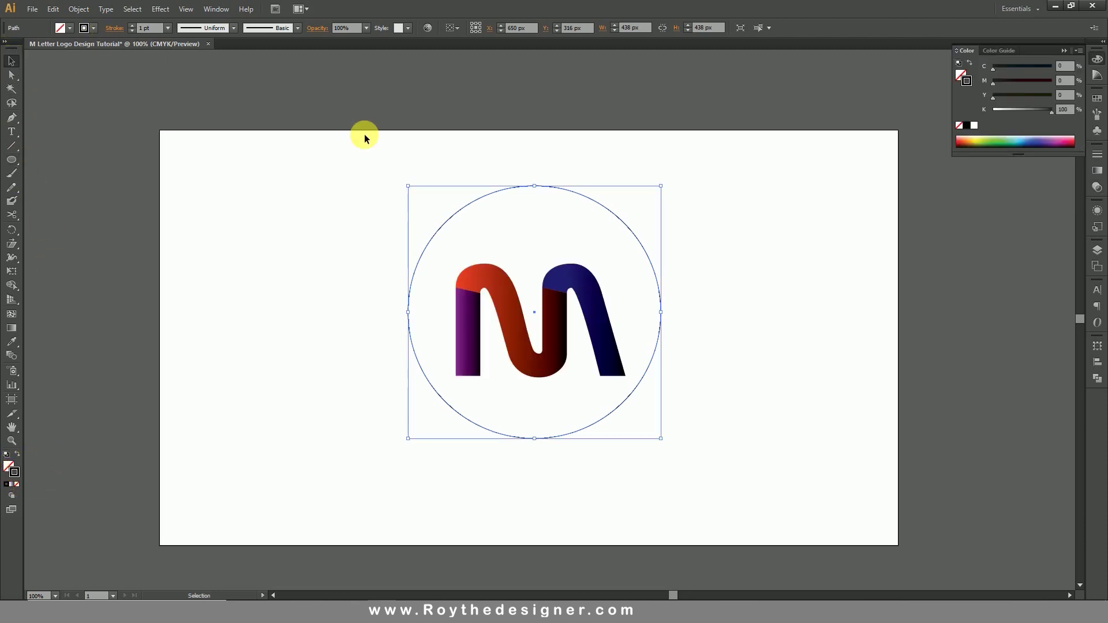
scroll(158, 33, "up", 20)
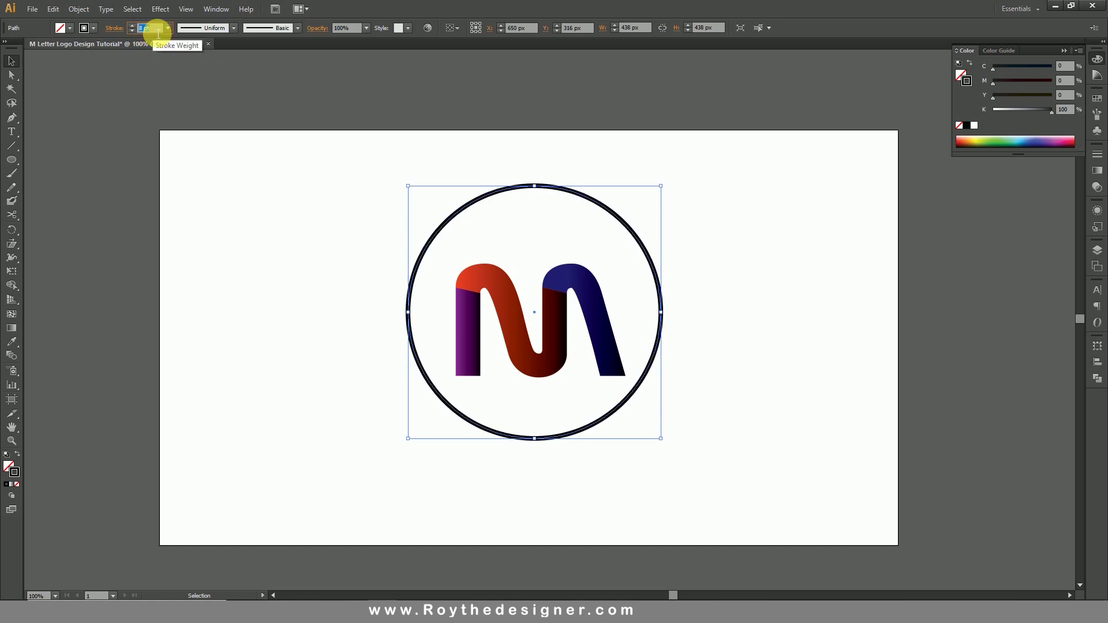
scroll(158, 34, "up", 3)
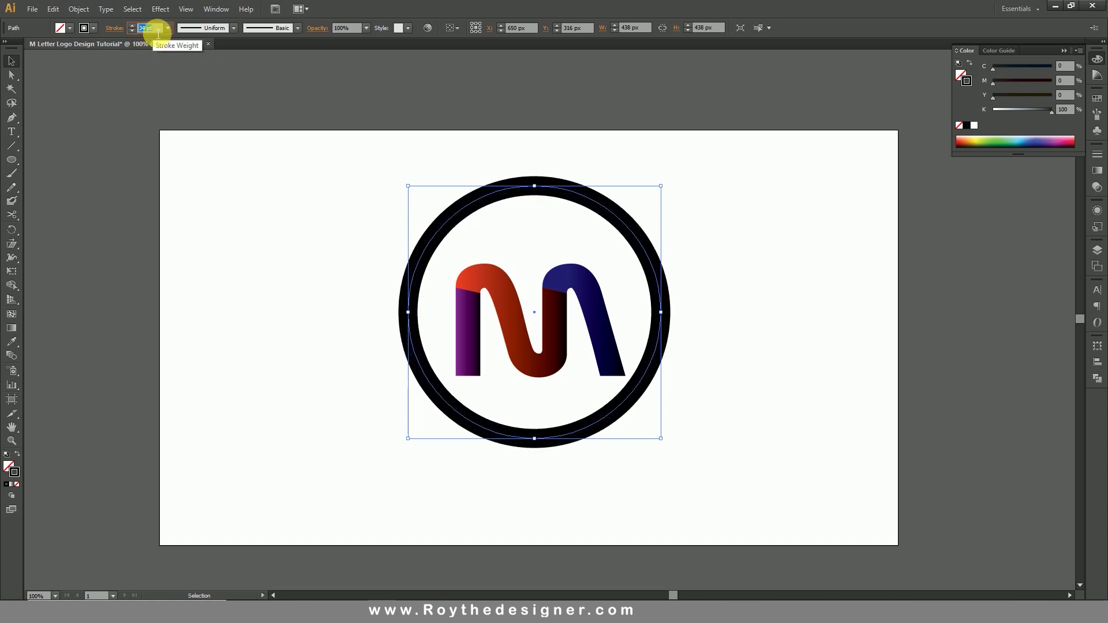
left_click(316, 203)
Shrink the circle to about 384 px in diameter and position it so the ring overlaps the M's outer bottom corners.
left_click_drag(347, 259, 649, 472)
left_click(472, 462)
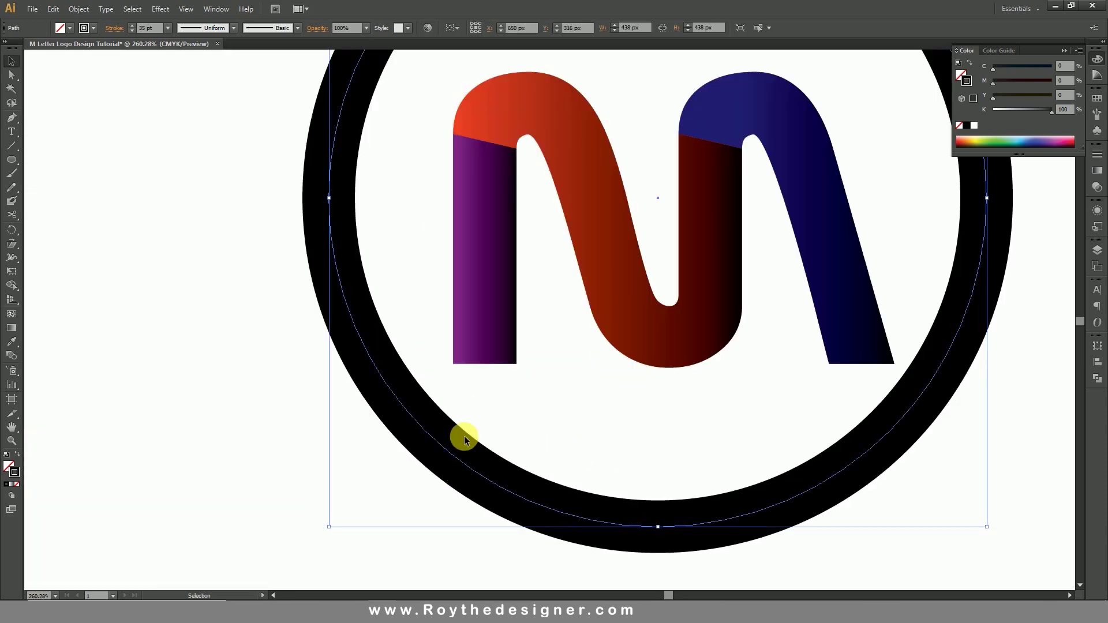
key("ctrl+space")
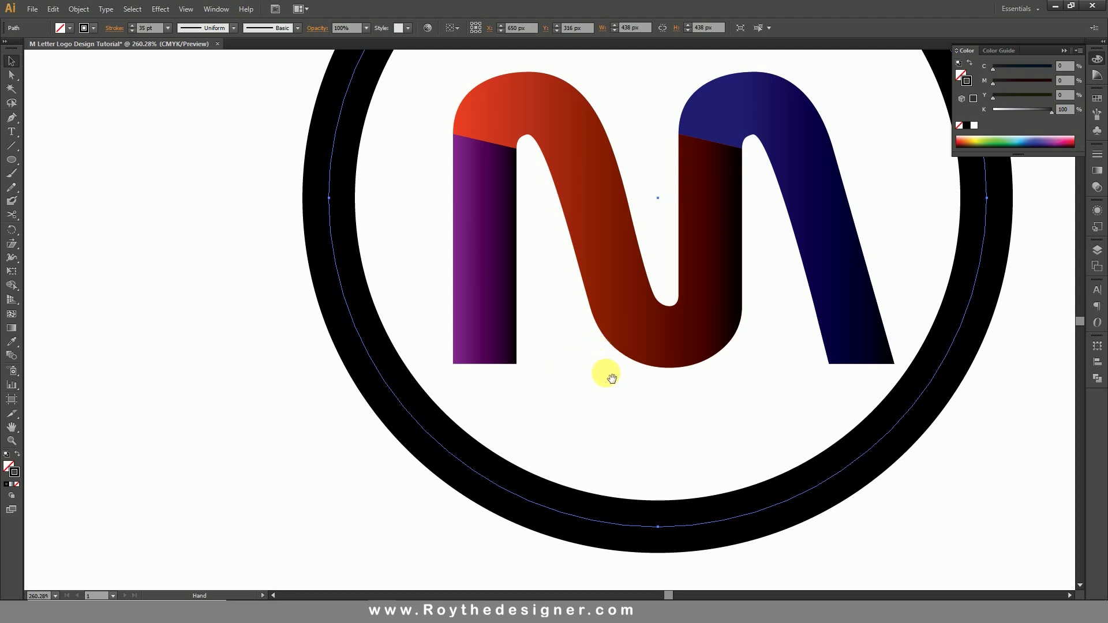
left_click(623, 326, "ctrl+alt")
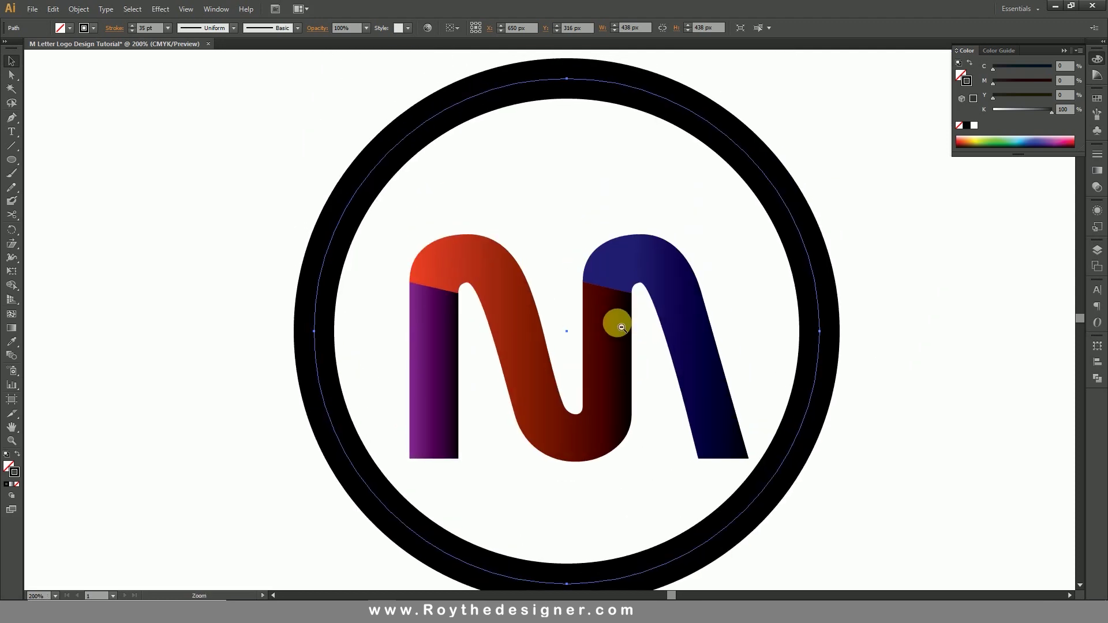
mouse_move(795, 450)
left_mouse_down()
mouse_move(799, 421)
mouse_move(792, 438)
left_mouse_up()
left_click_drag(821, 323, 792, 331)
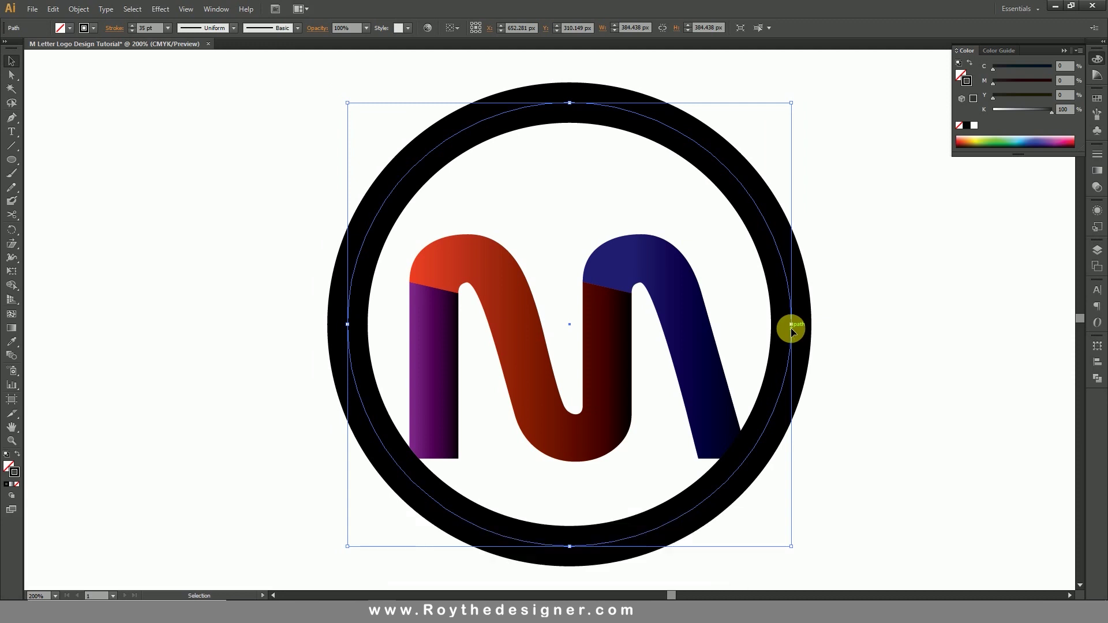
left_click(826, 428)
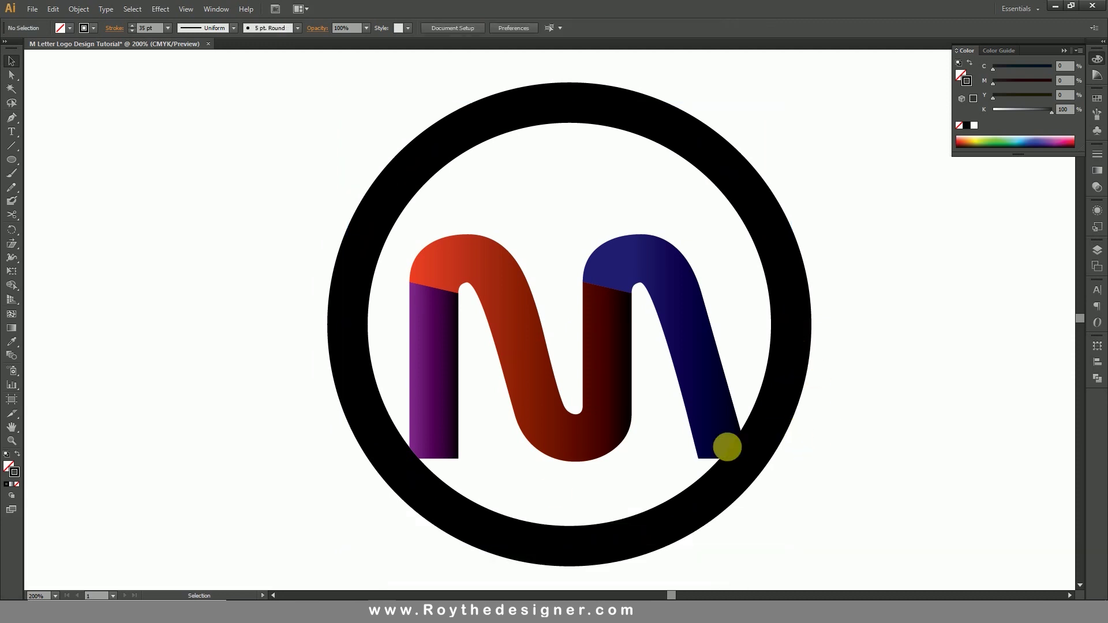
Set the ring's stroke weight to 37 pt and deselect it.
left_click(466, 521)
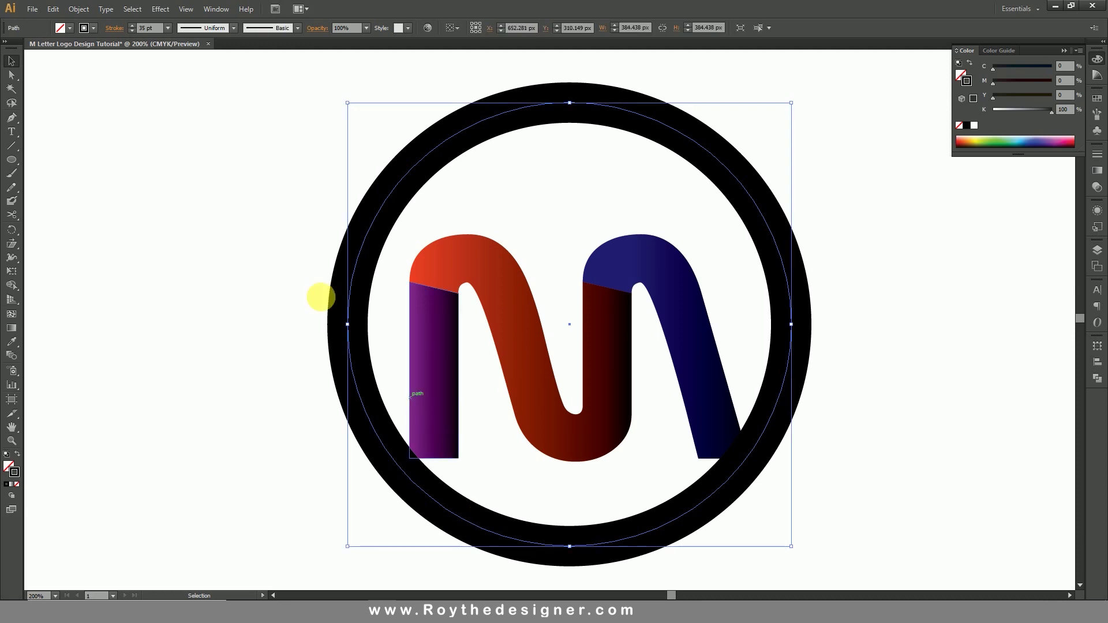
left_click(151, 29)
key("Up")
key("Up")
key("Up")
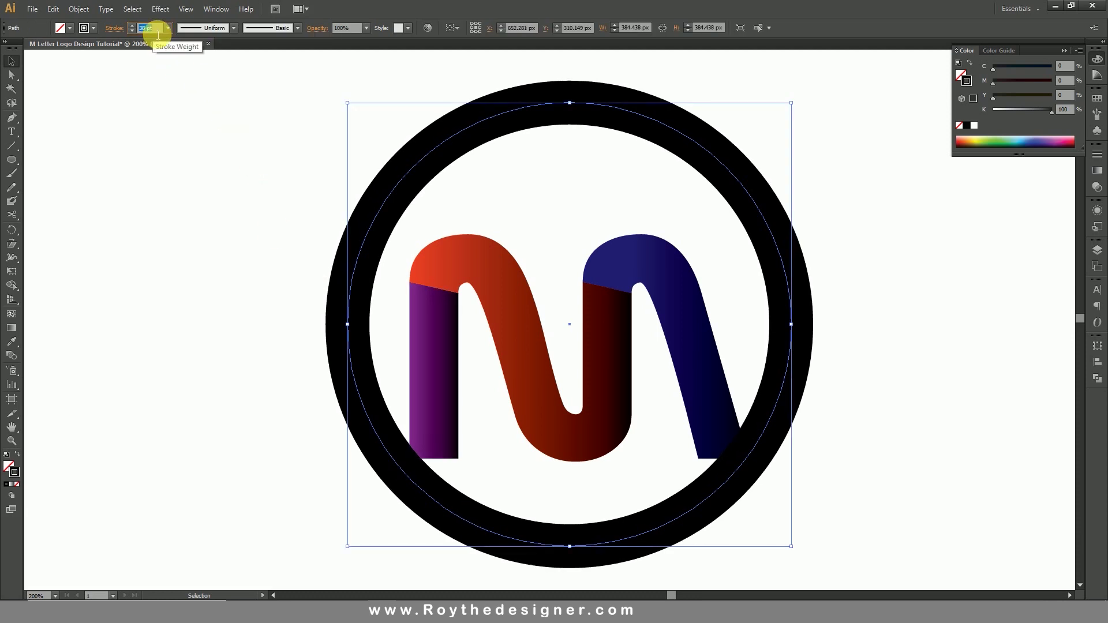
key("Down")
left_click(210, 185)
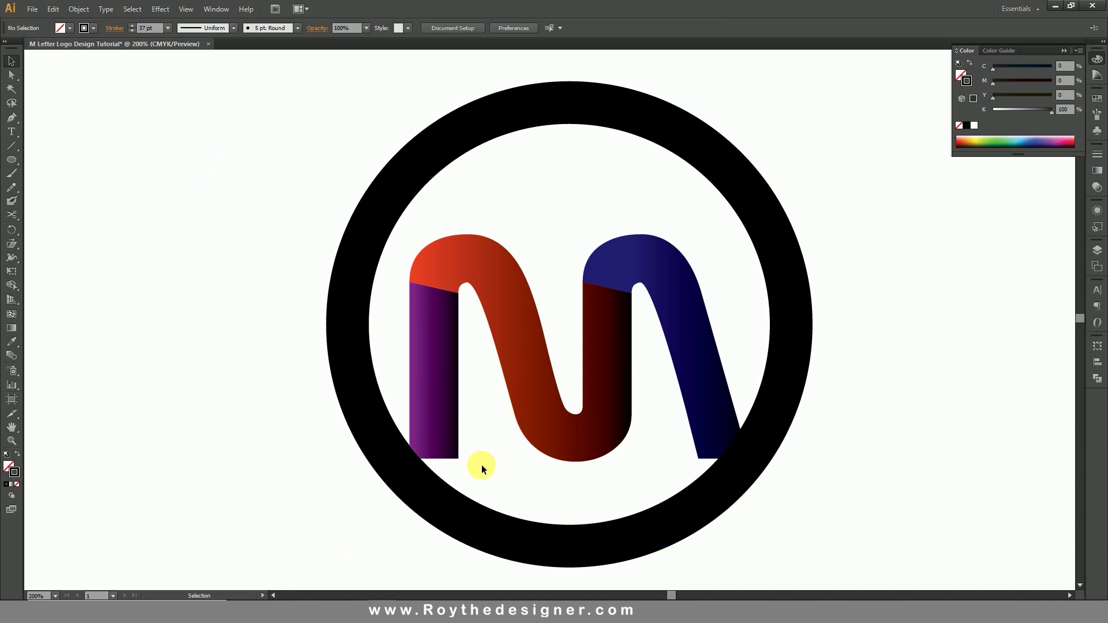
Expand the ring's fill and stroke into an outline shape, unite it with Pathfinder and deselect it.
left_click(426, 492)
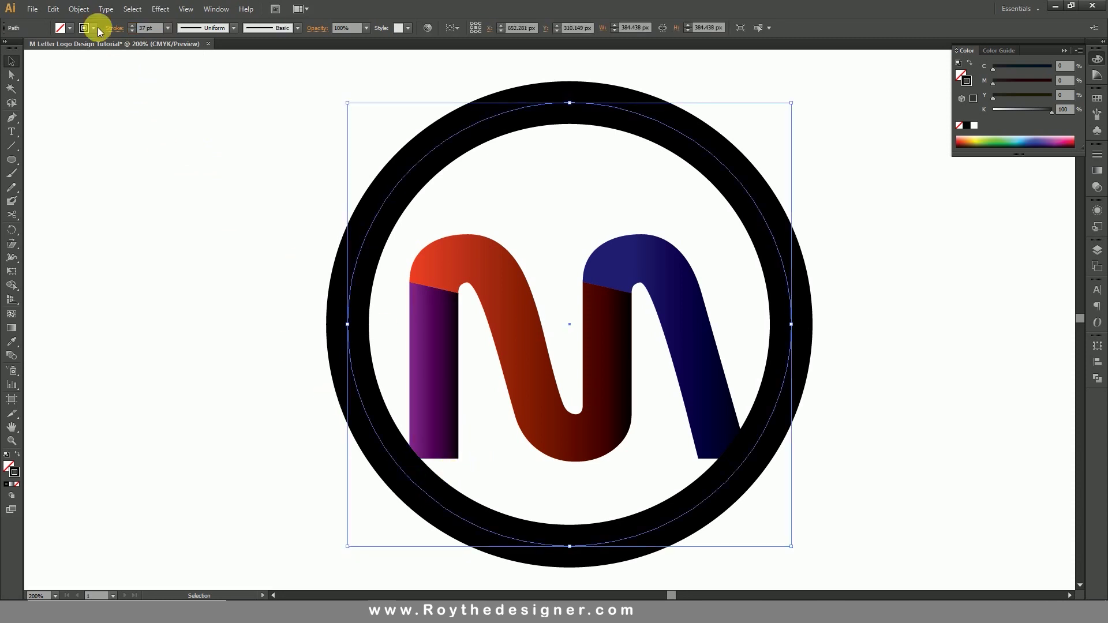
left_click(79, 8)
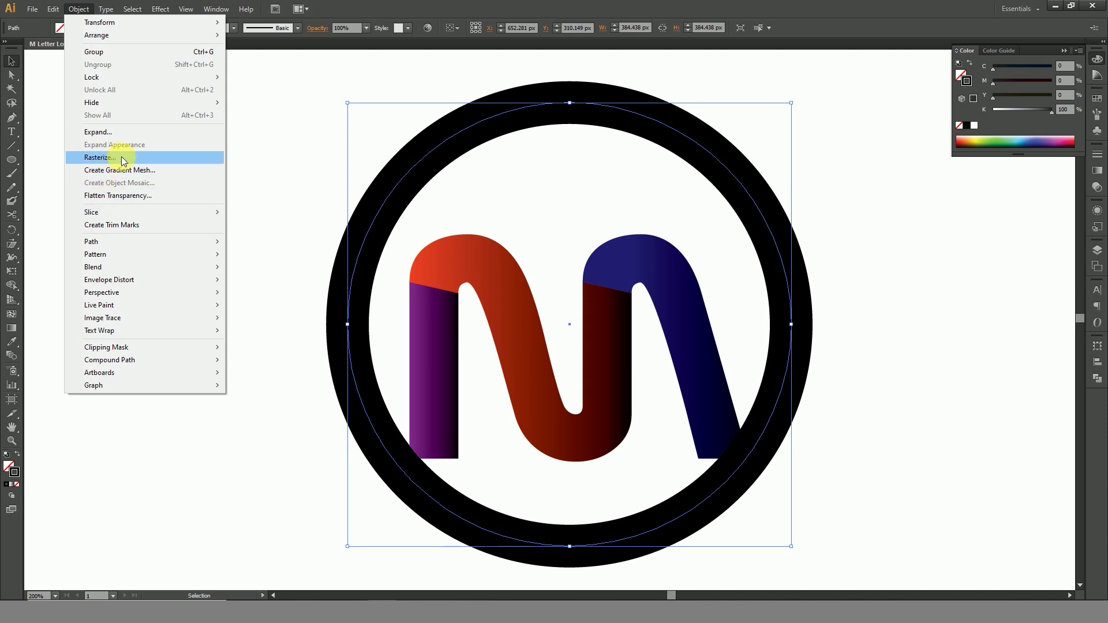
left_click(131, 131)
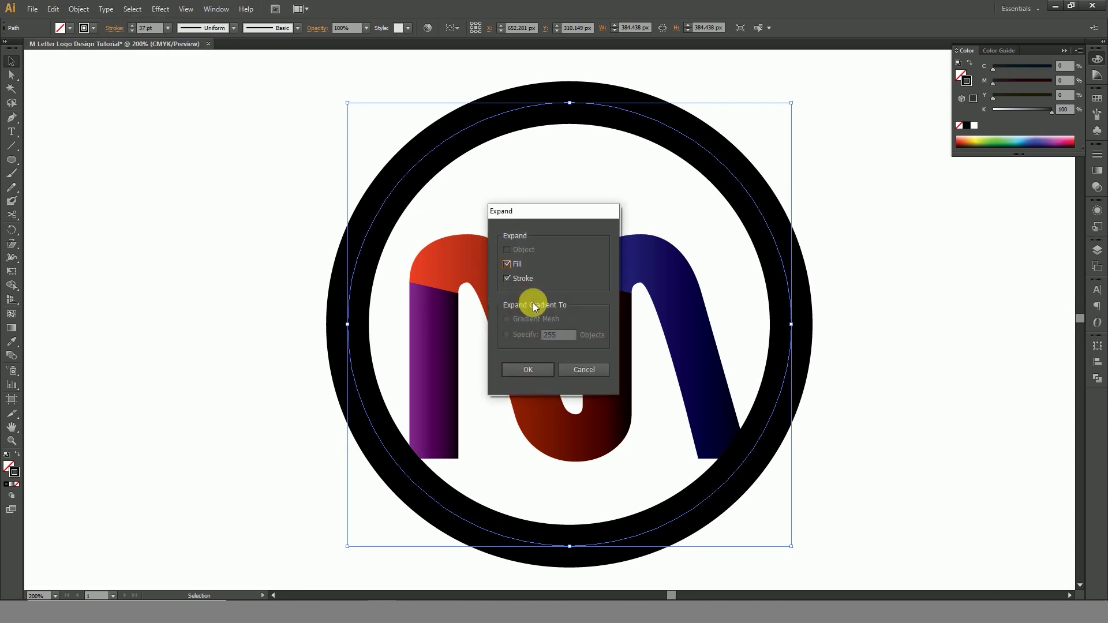
left_click(537, 371)
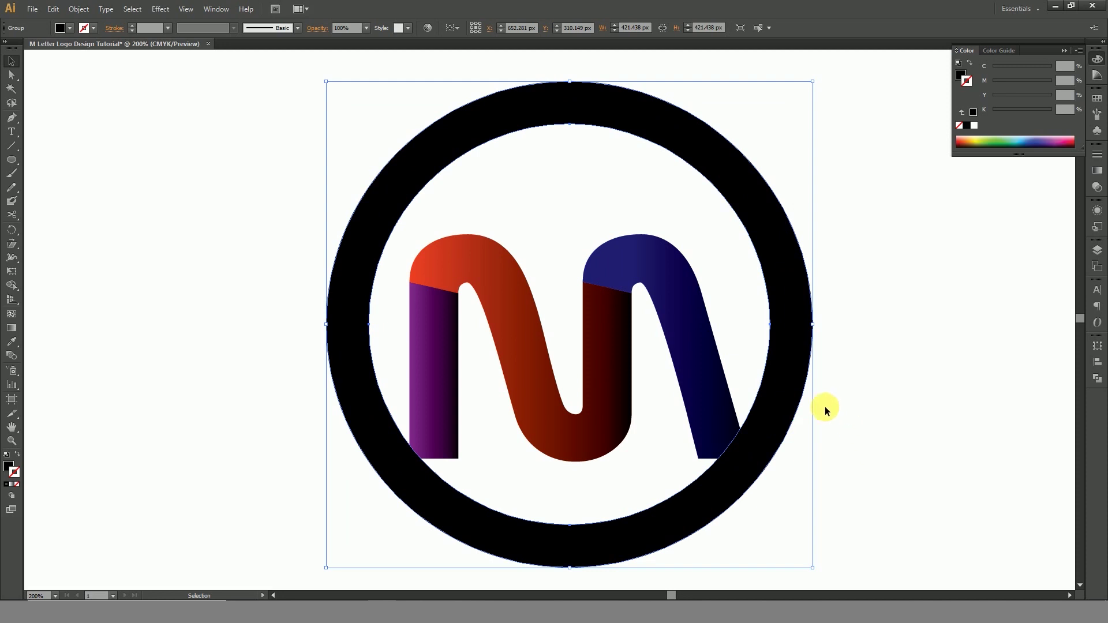
left_click(1098, 381)
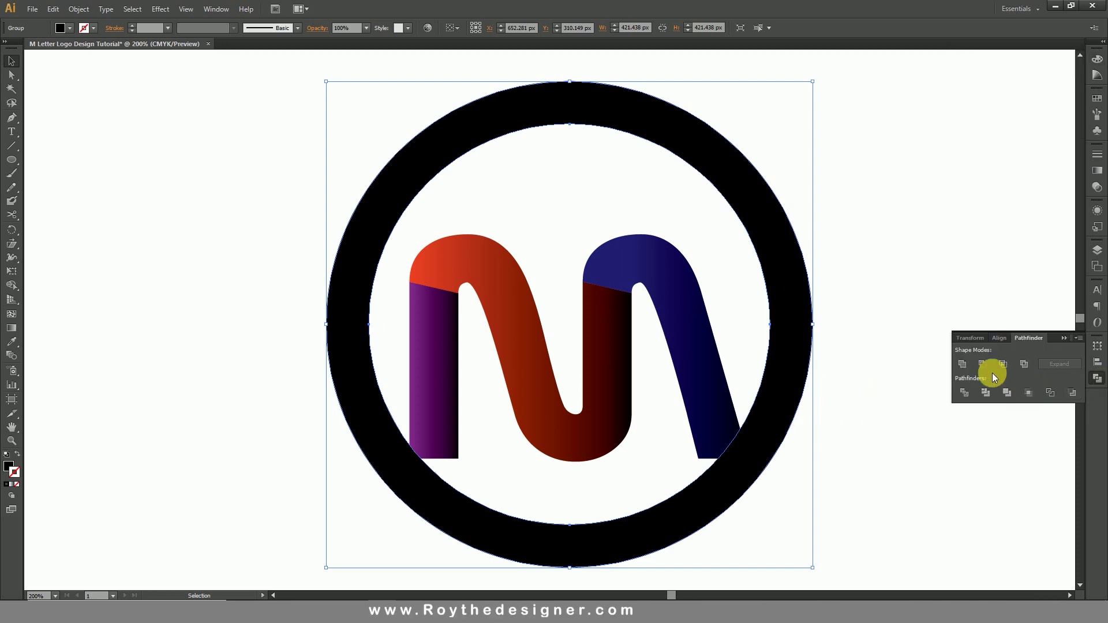
left_click(962, 364)
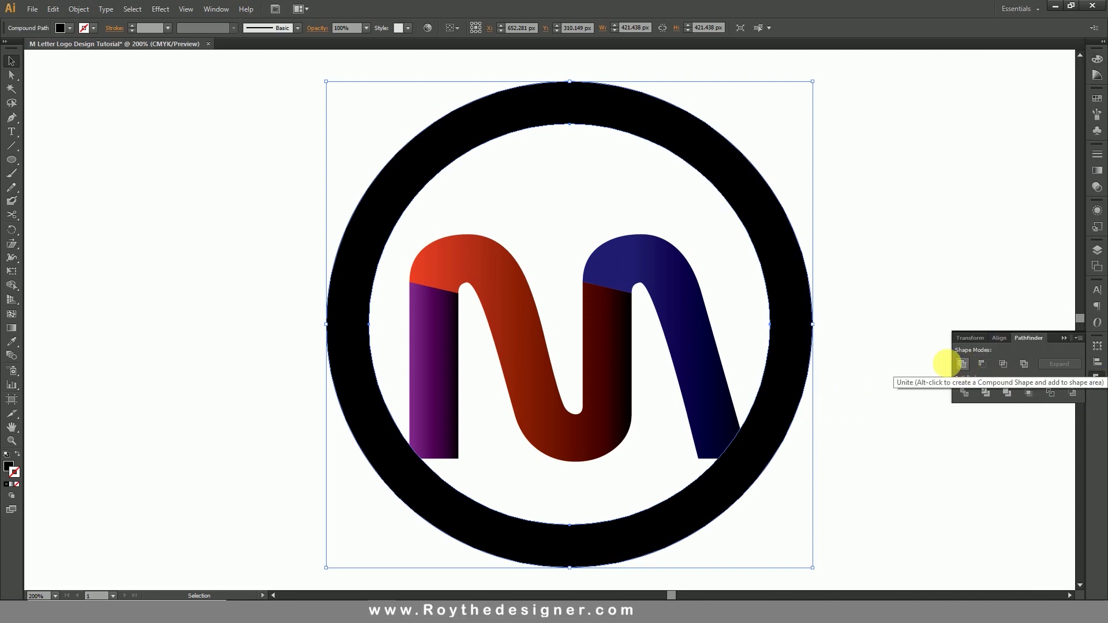
left_click(864, 427)
Lock the black ring so that it cannot be selected or edited.
left_click(759, 432)
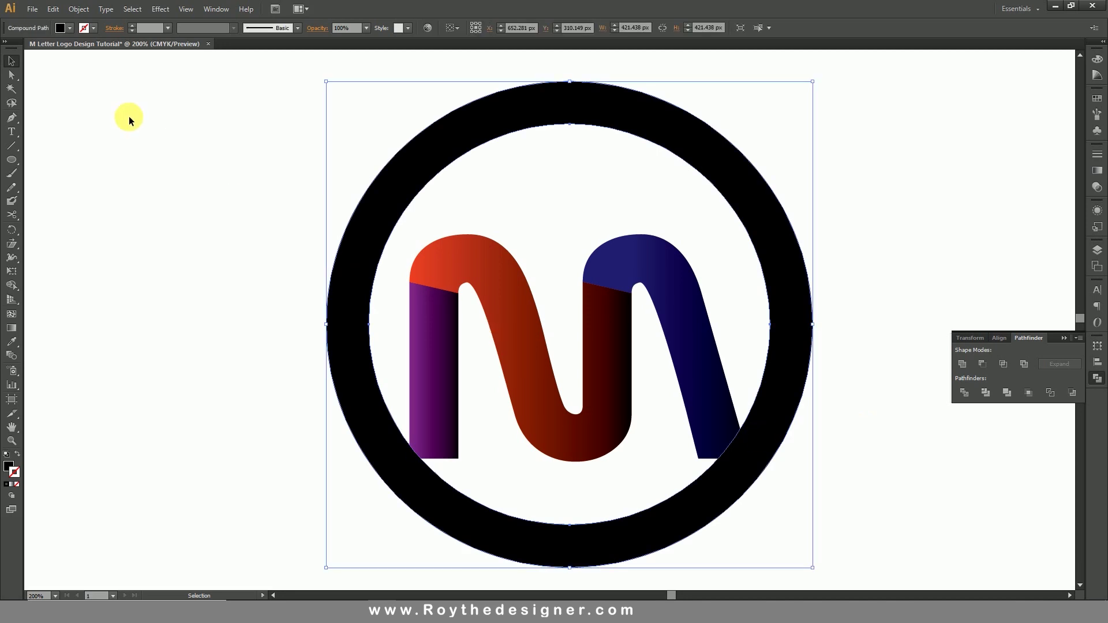
left_click(79, 9)
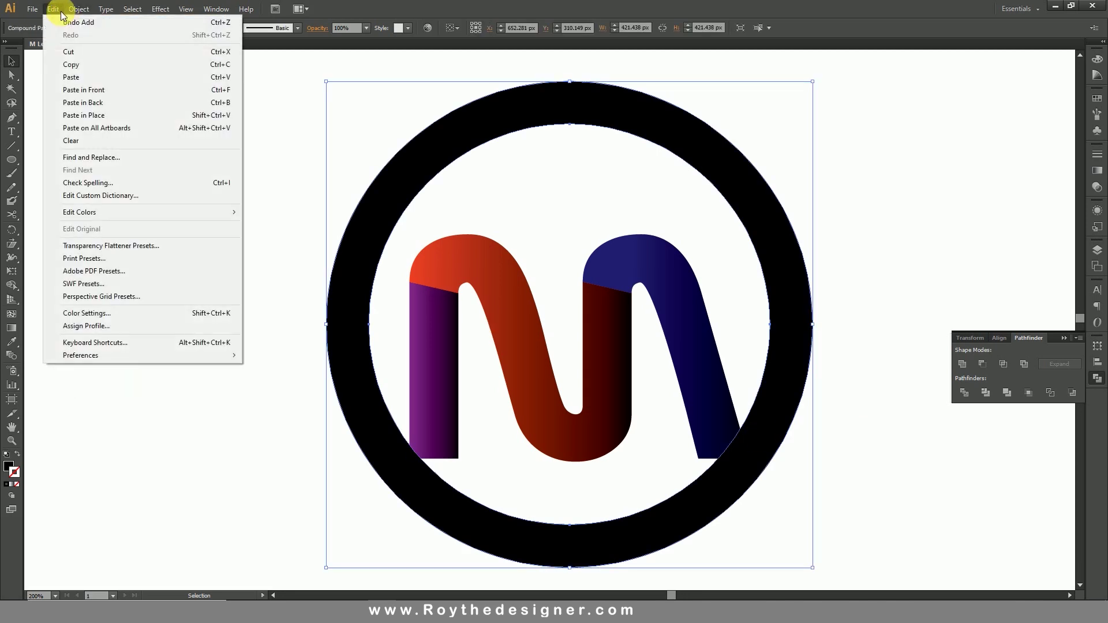
mouse_move(109, 75)
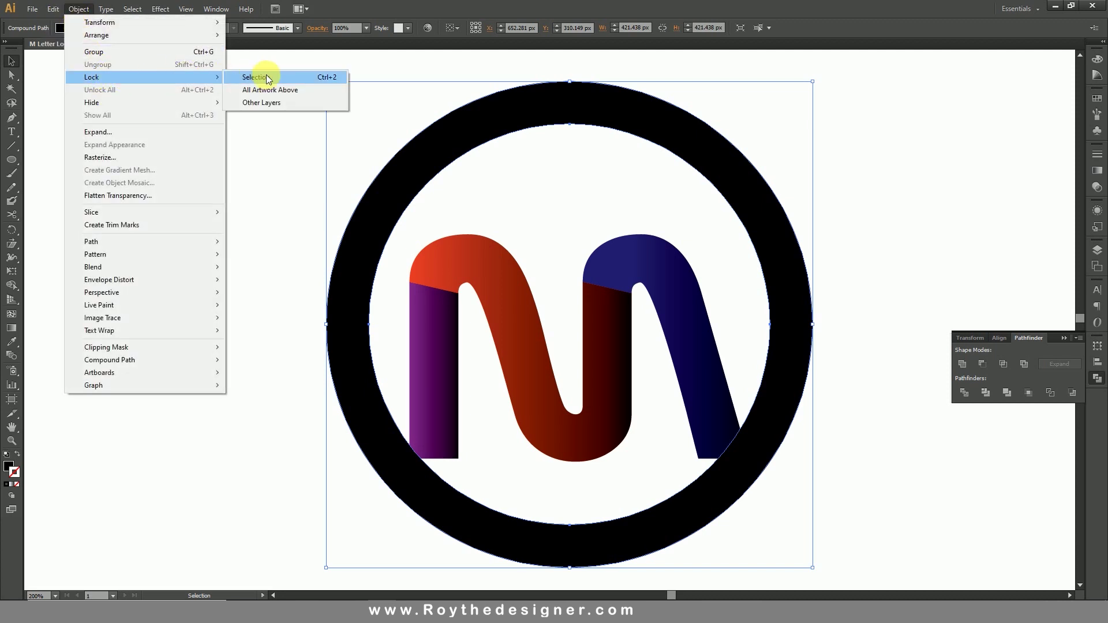
left_click(287, 76)
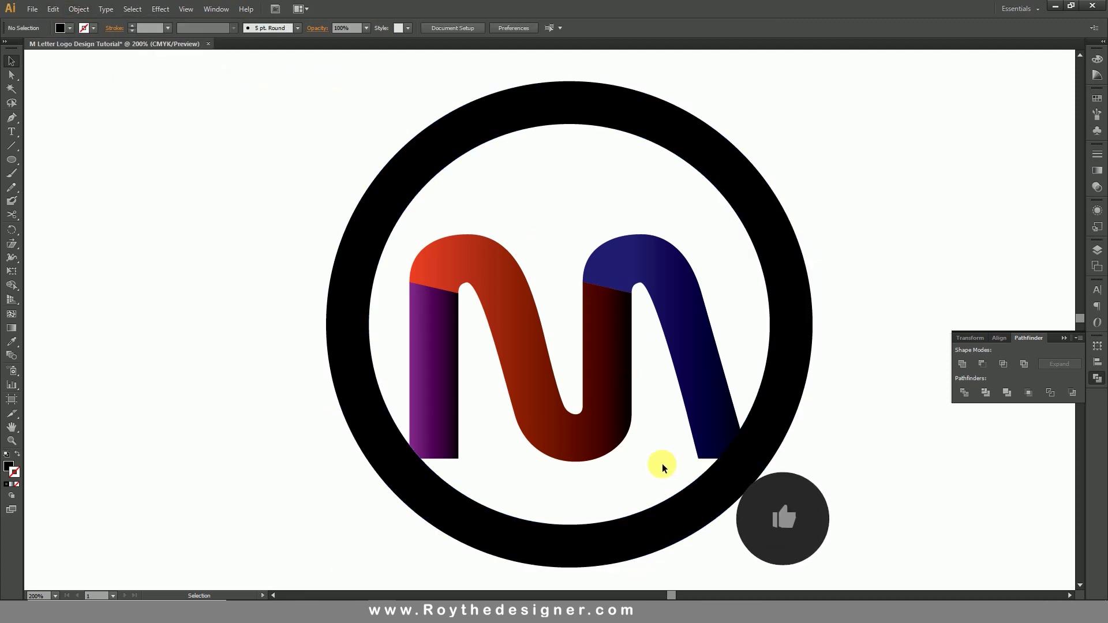
Extend the bottom edge of the purple leg straight down by about 75 px, past the ring's outer edge.
left_click(12, 75)
left_click_drag(334, 425, 514, 504)
left_click(442, 463)
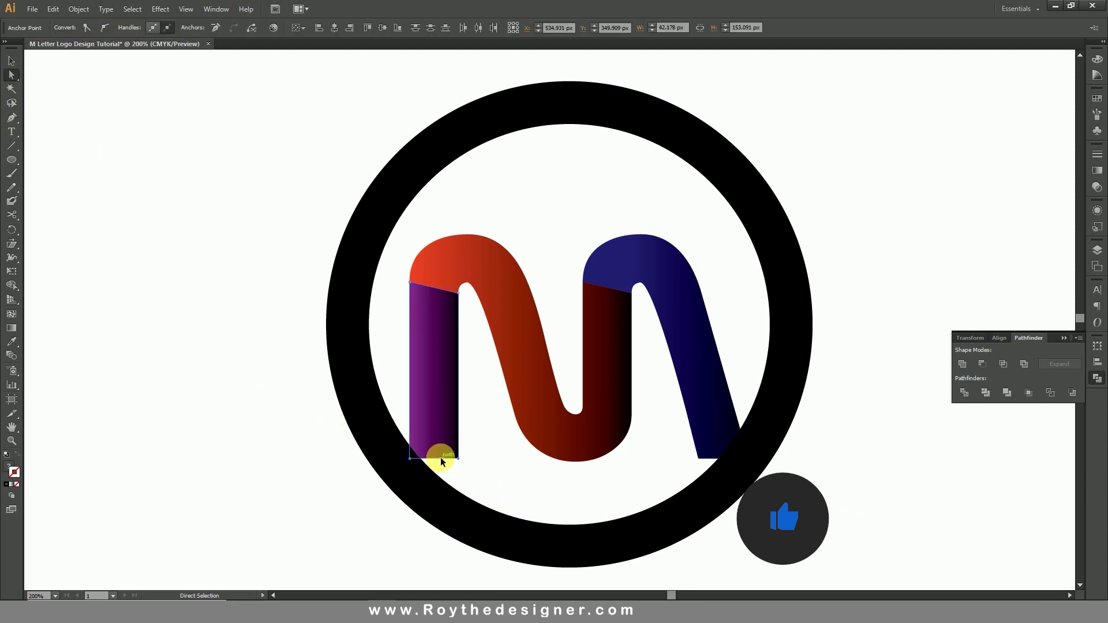
left_click_drag(441, 457, 441, 545)
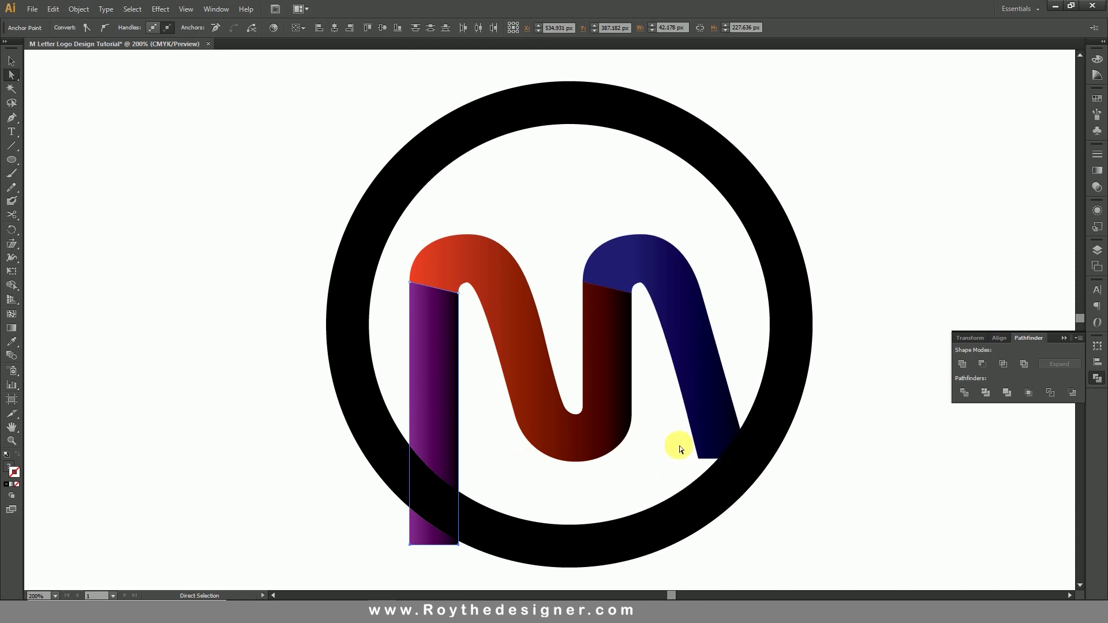
Extend the bottom end of the navy leg along its slant by about 18 px horizontally and 66 px down, past the ring.
left_click_drag(680, 446, 789, 494)
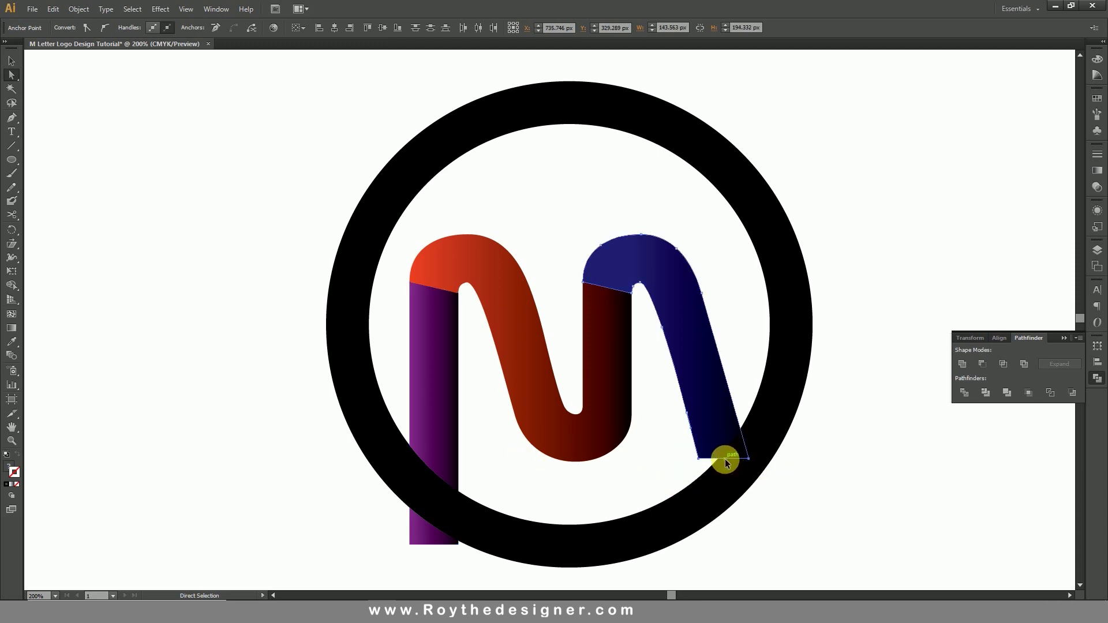
left_click(735, 490)
left_click(718, 459)
left_click_drag(725, 459, 745, 539)
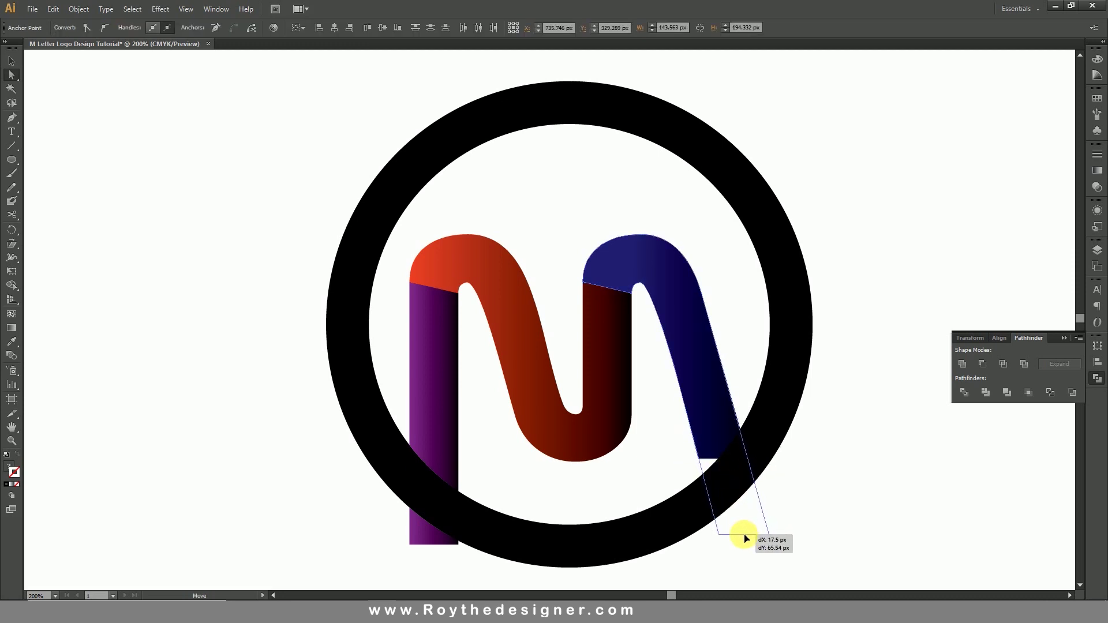
left_click(815, 487)
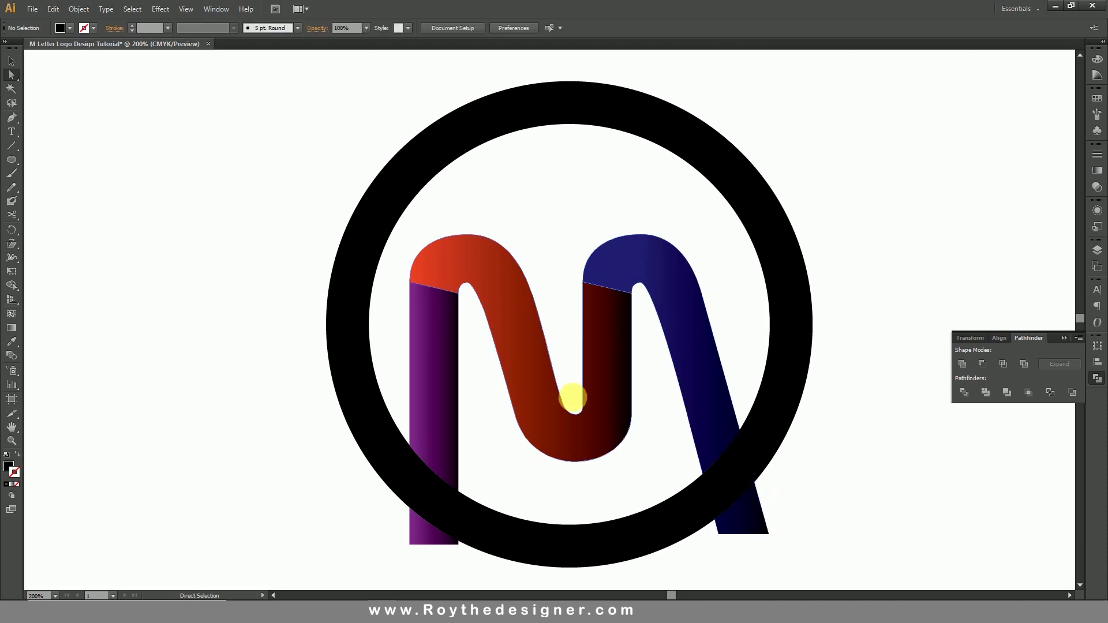
Unlock the locked ring and leave nothing selected.
left_click(12, 61)
left_click(79, 9)
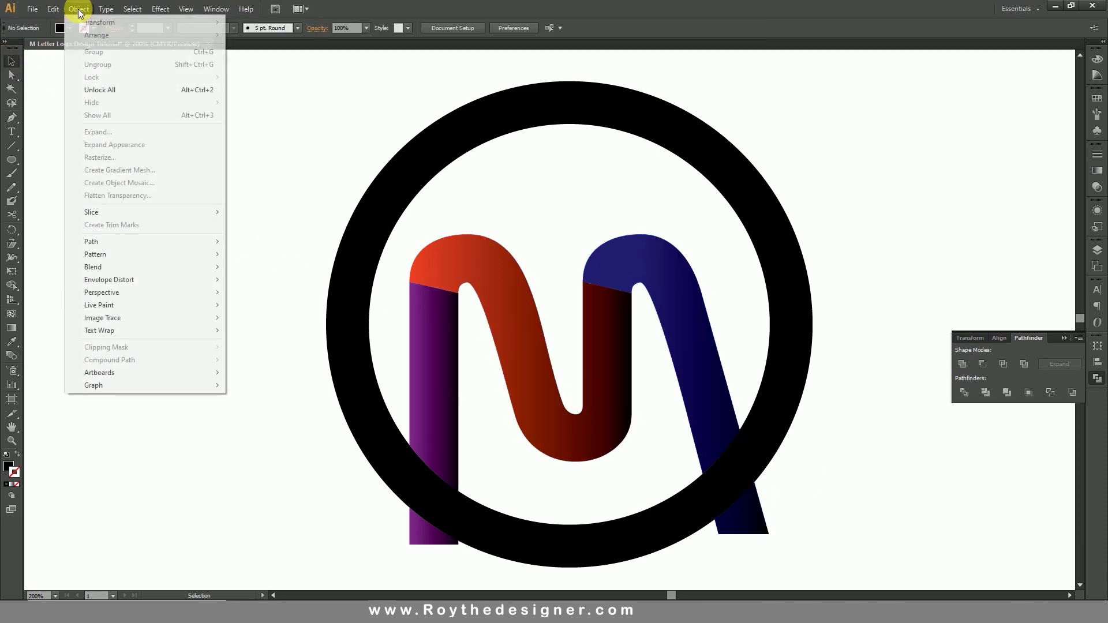
left_click(127, 92)
left_click(182, 123)
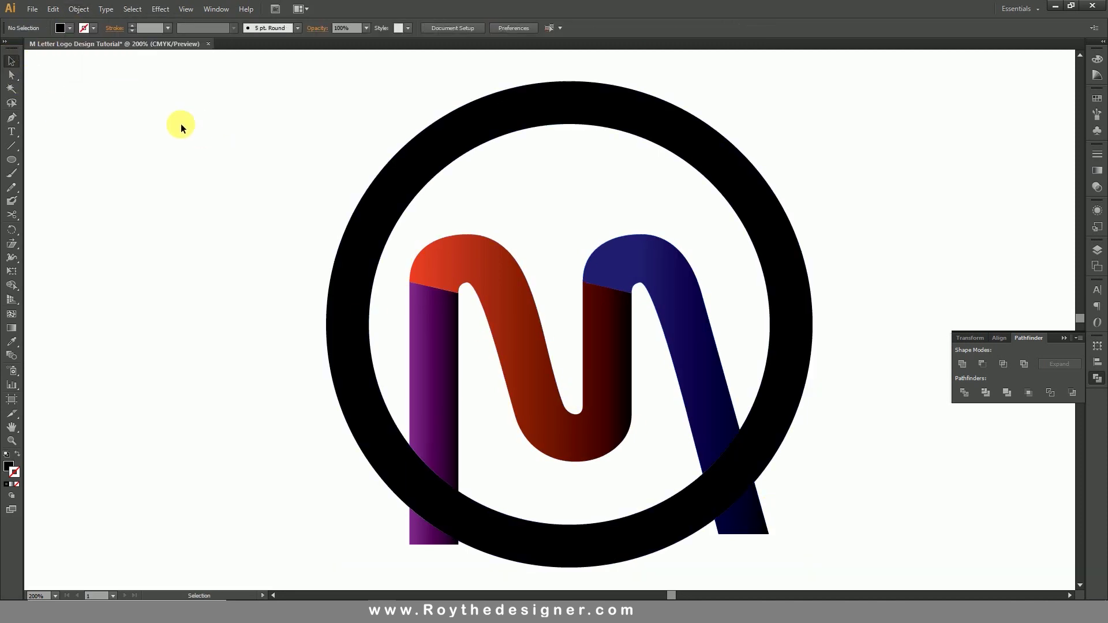
Remove the ring segment between the M's outer legs and the leg ends protruding beyond the ring with the Shape Builder.
left_click_drag(141, 113, 854, 572)
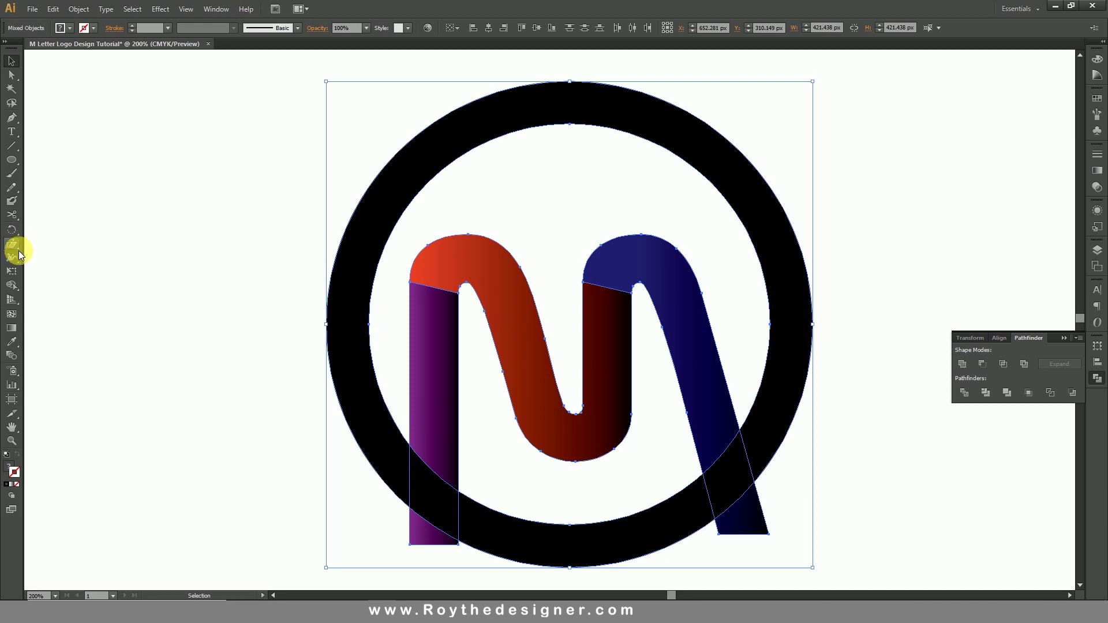
left_click(13, 286)
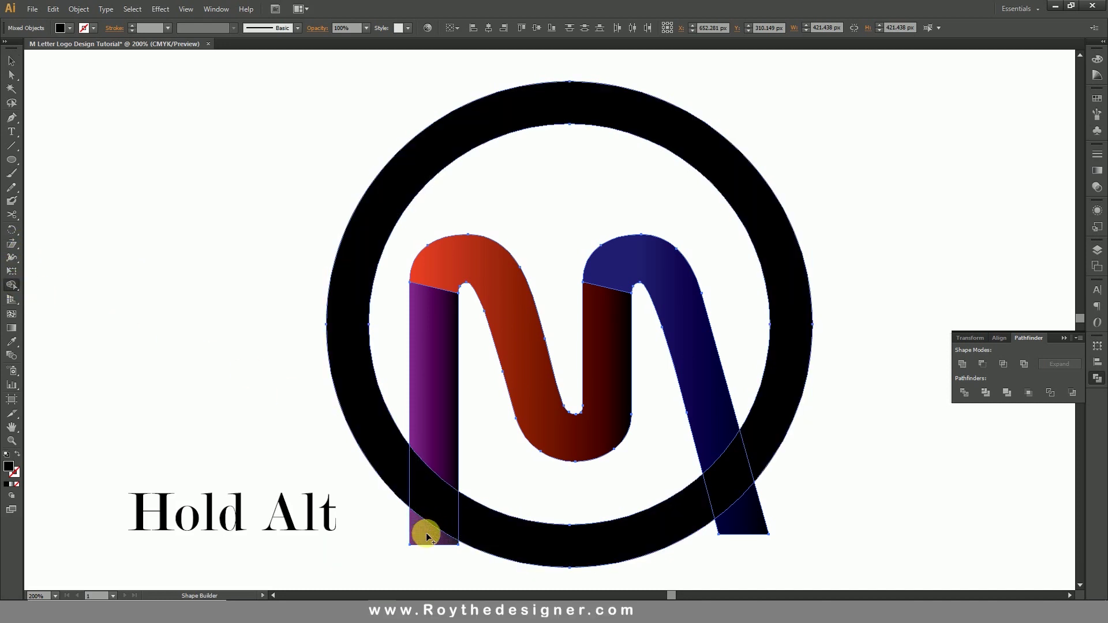
left_click(579, 549, "alt")
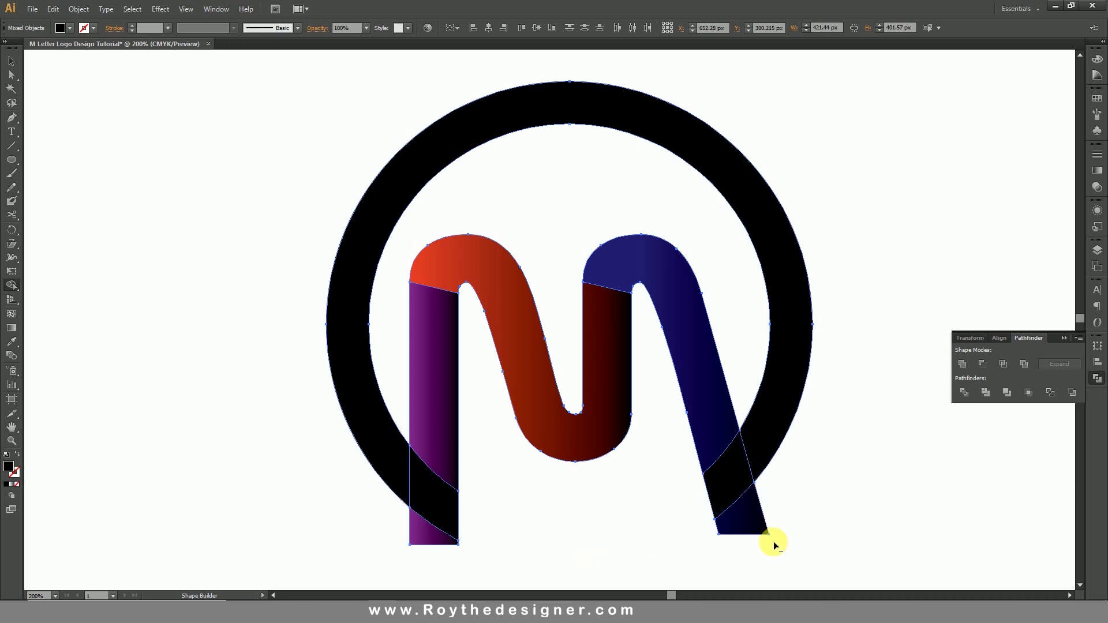
left_click(762, 530, "alt")
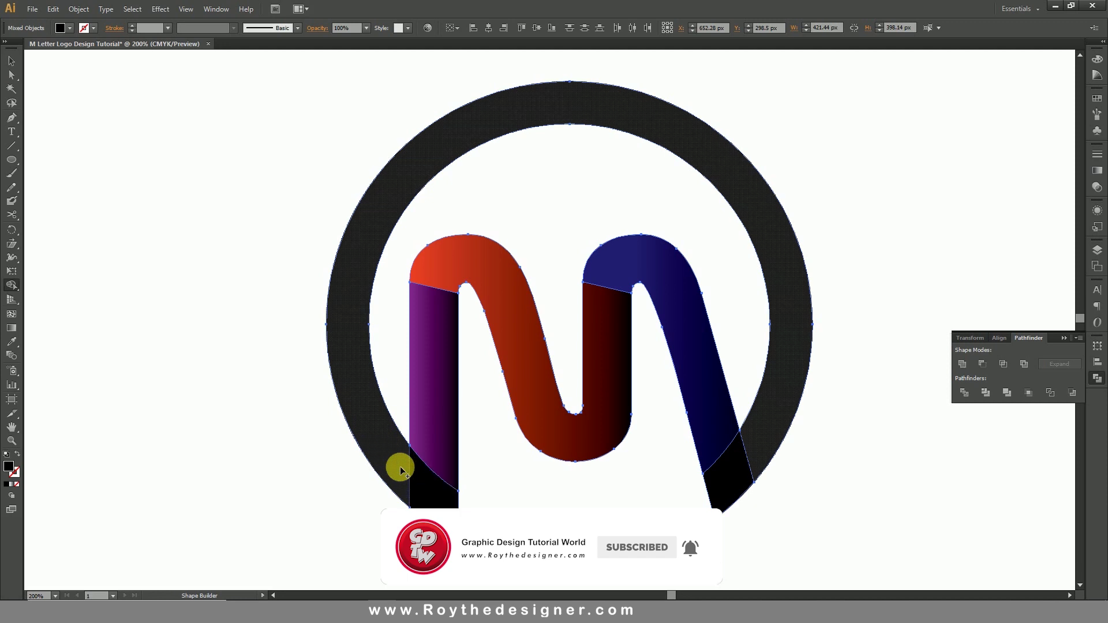
Merge the overlaps of the purple and navy legs into the black ring with the Shape Builder and deselect the artwork.
left_click_drag(405, 473, 421, 488)
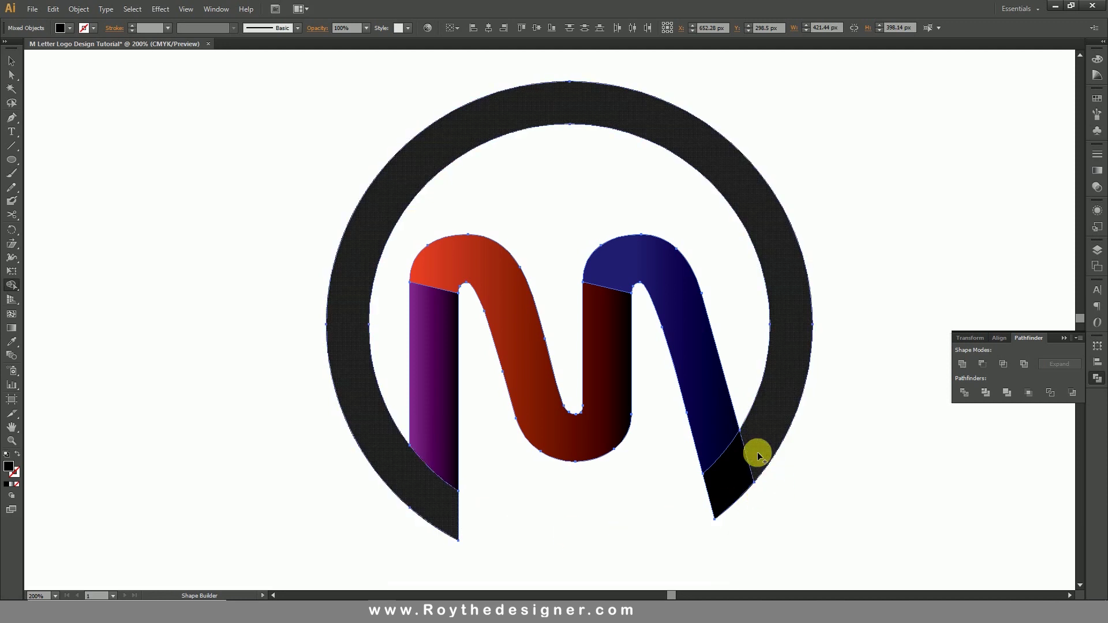
left_click_drag(749, 460, 718, 455)
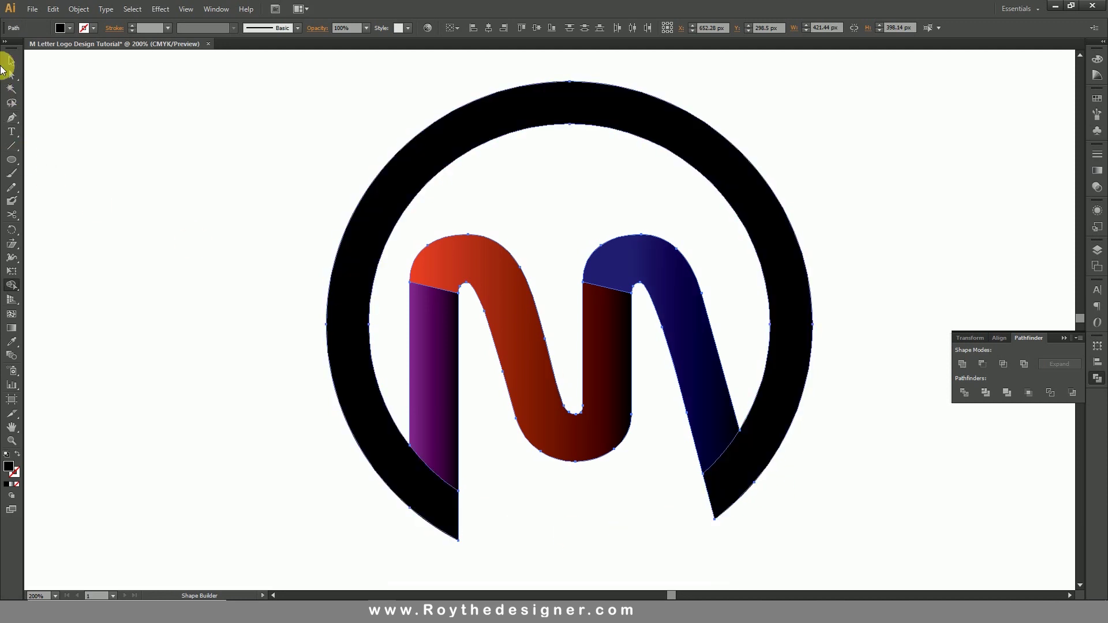
left_click(8, 62)
left_click(537, 477)
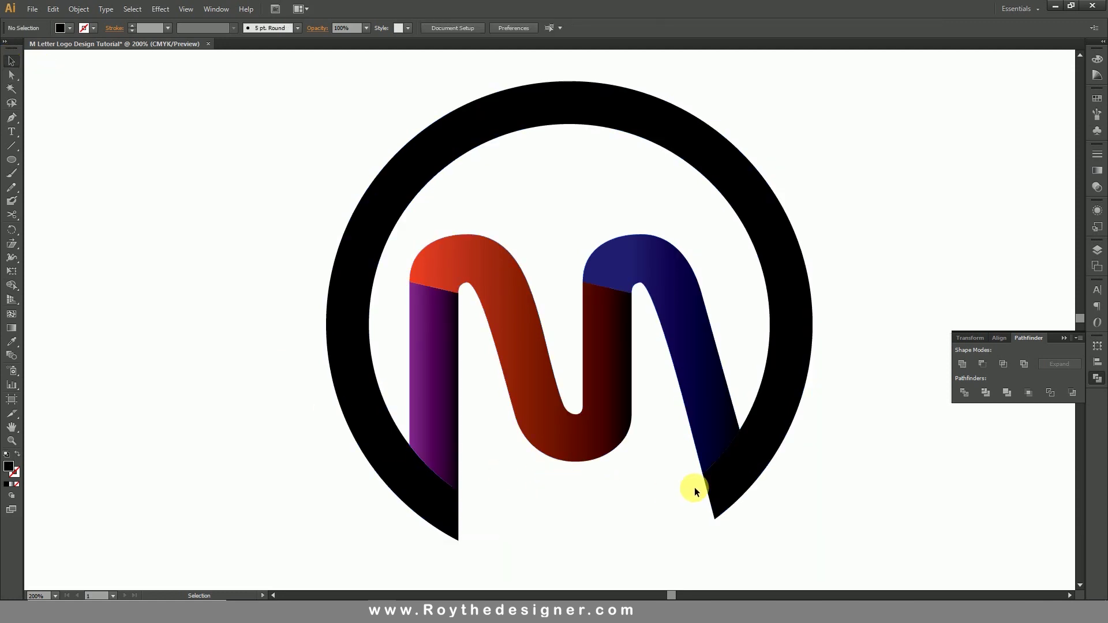
Unite the open ring with Pathfinder, fill it with dark navy C 100, M 100, Y 0, K 55 and deselect it.
left_click(736, 480)
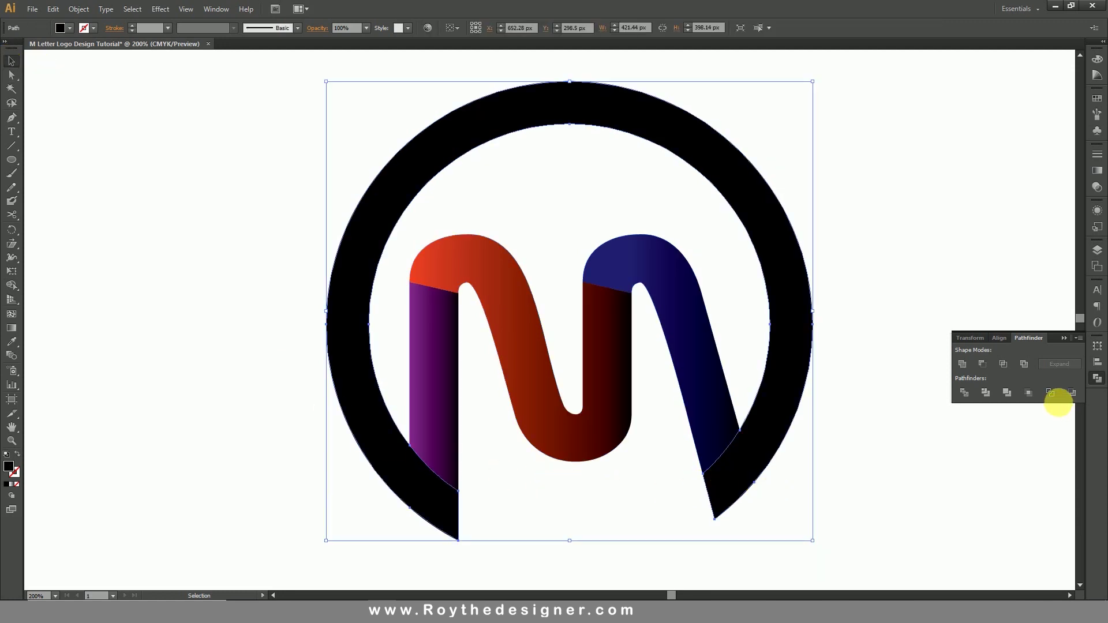
left_click(962, 364)
left_click(1097, 61)
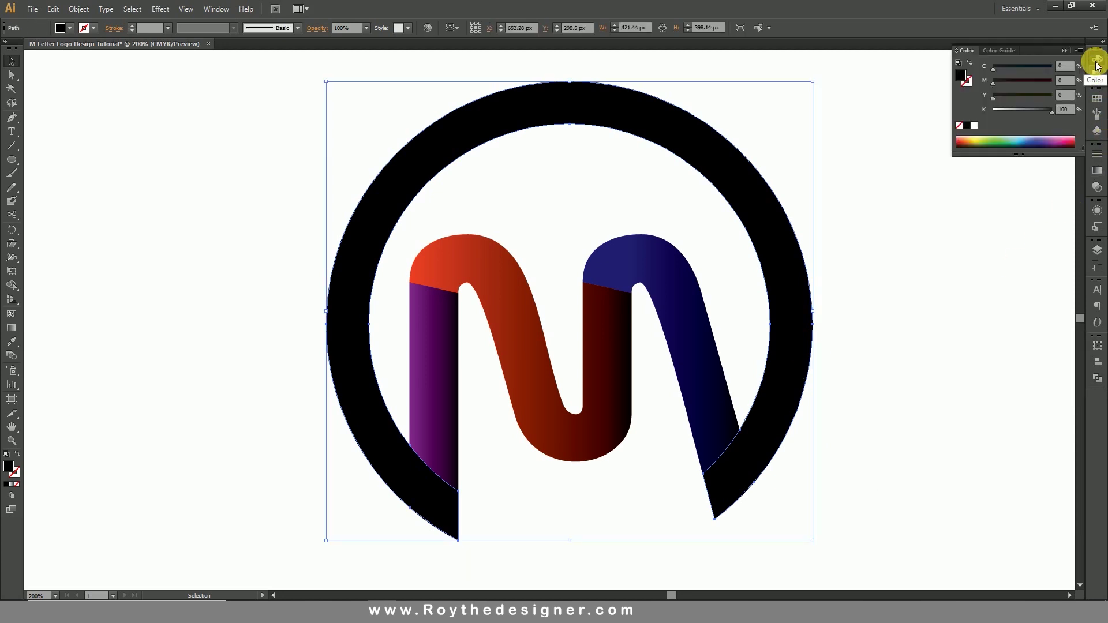
left_click(1051, 67)
left_click_drag(916, 119, 916, 120)
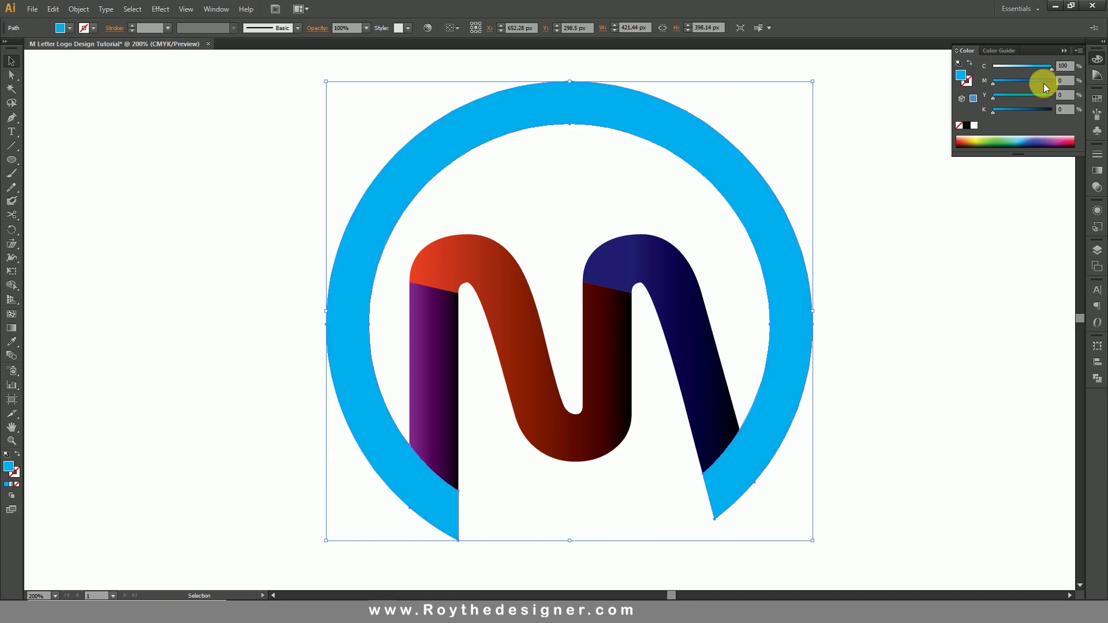
left_click_drag(1051, 83, 1070, 82)
left_click(1071, 113)
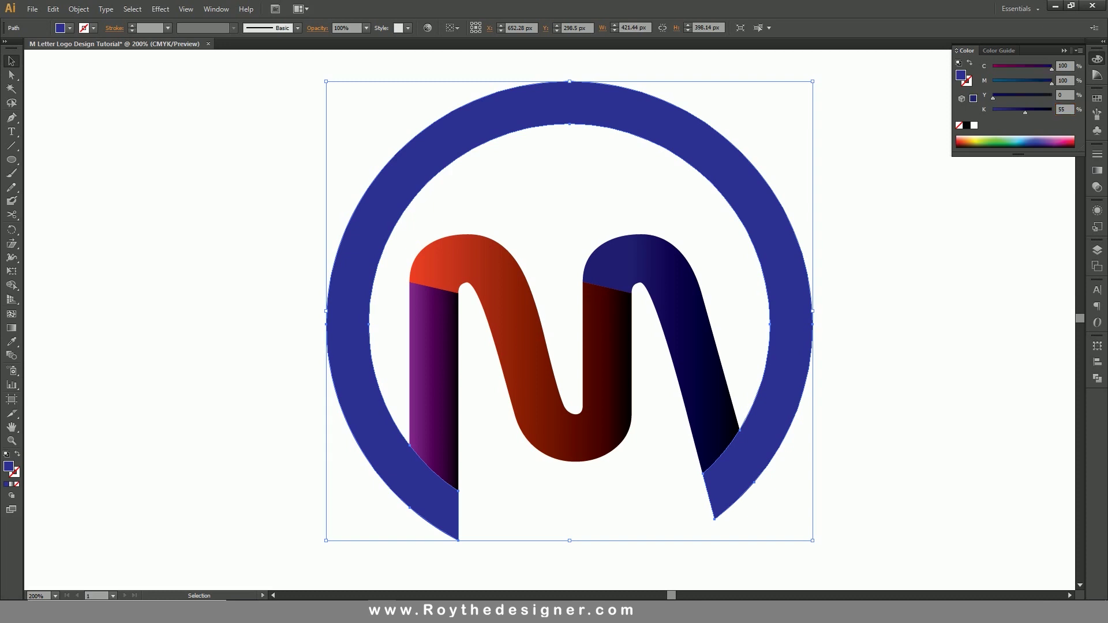
key("Return")
left_click(945, 293)
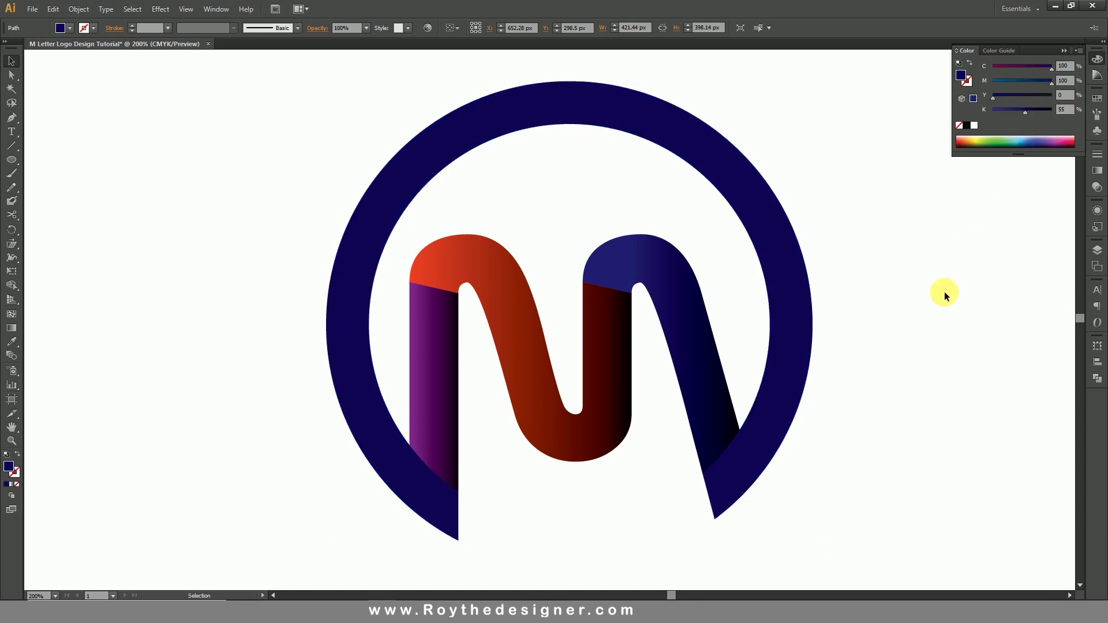
Copy the navy ring and paste the duplicate directly in front of it.
left_click(786, 262)
left_click(75, 9)
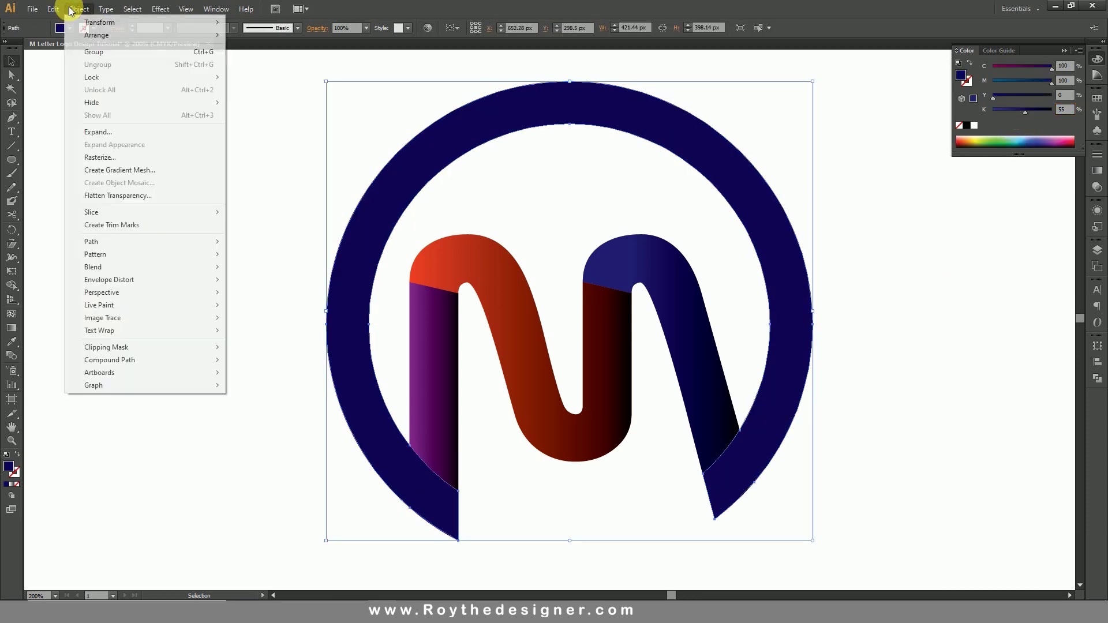
mouse_move(55, 9)
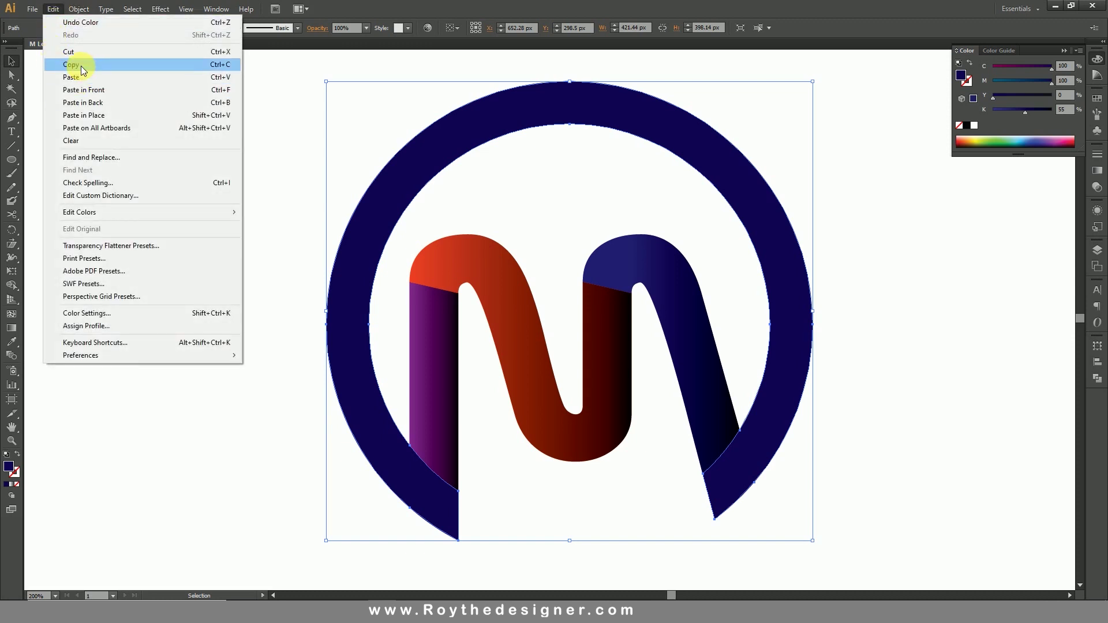
left_click(71, 65)
left_click(56, 10)
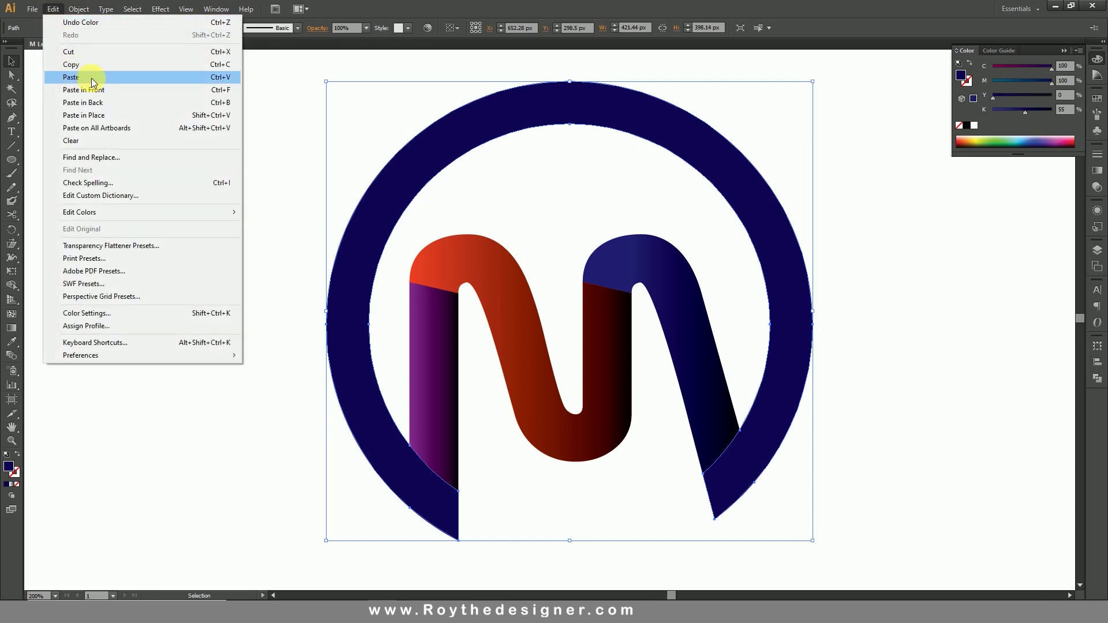
left_click(109, 94)
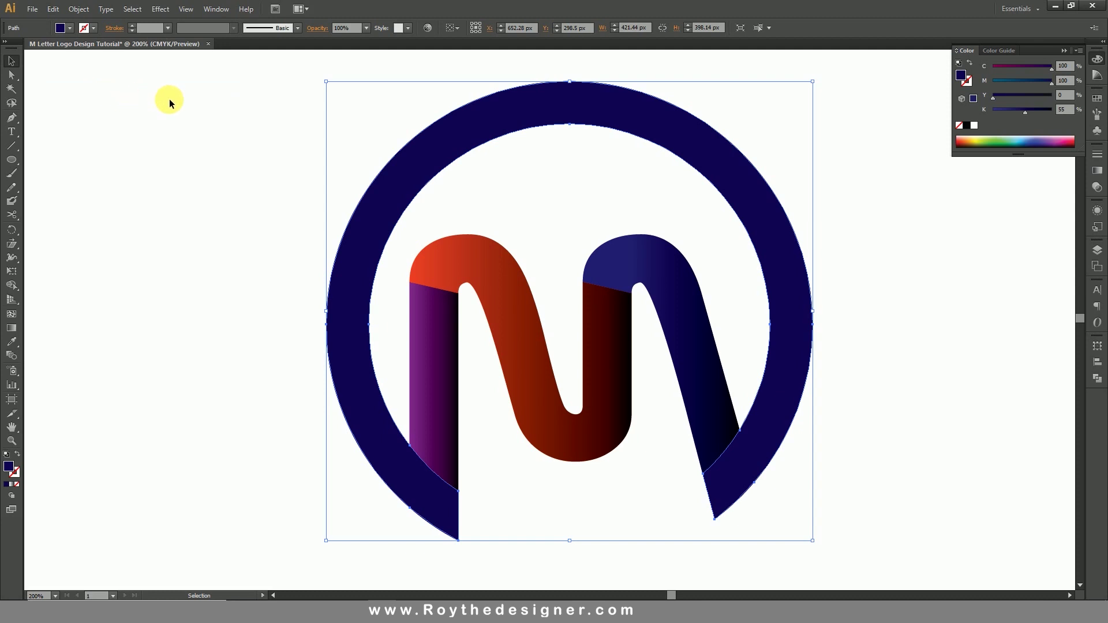
Fill the front ring copy with the linear white-to-black gradient, set its blending mode to Darken and deselect it.
left_click(1098, 171)
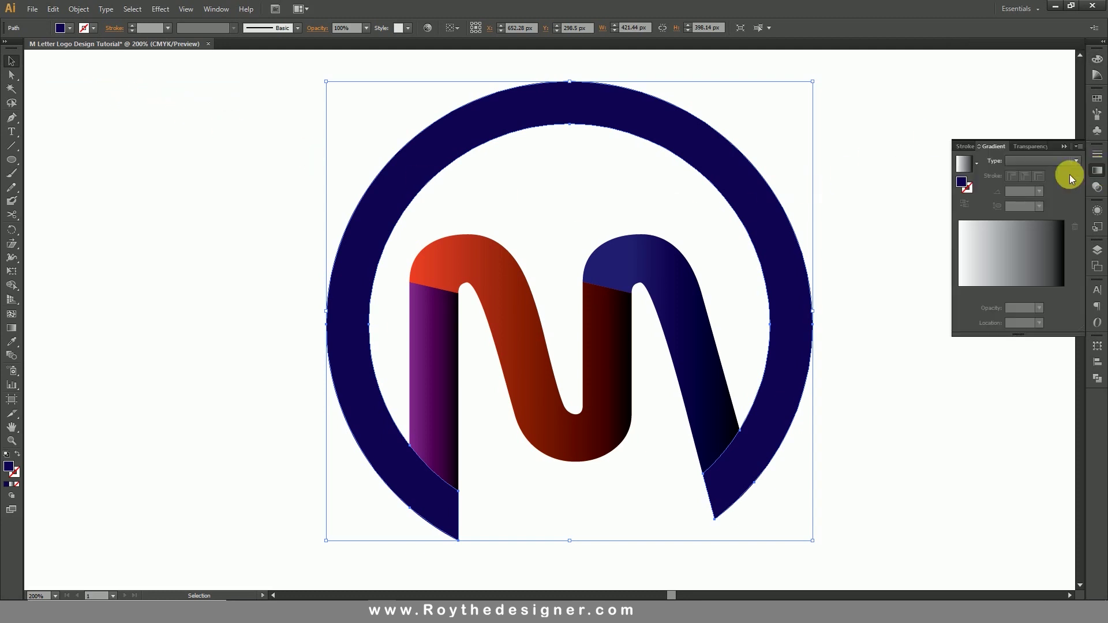
left_click(961, 165)
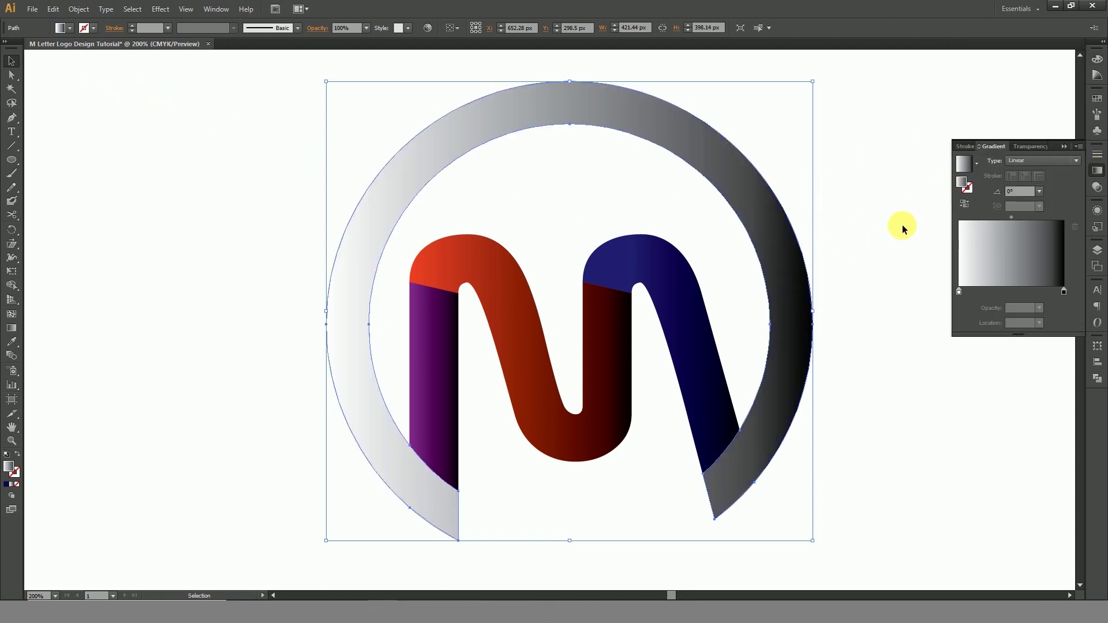
left_click(1031, 148)
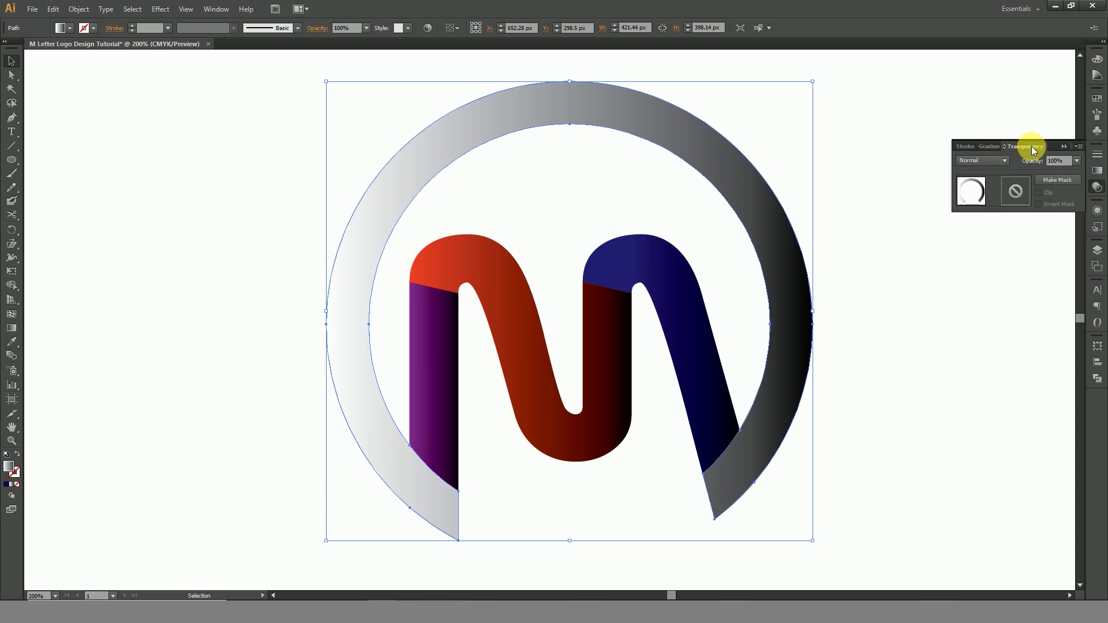
left_click(1004, 161)
left_click(981, 189)
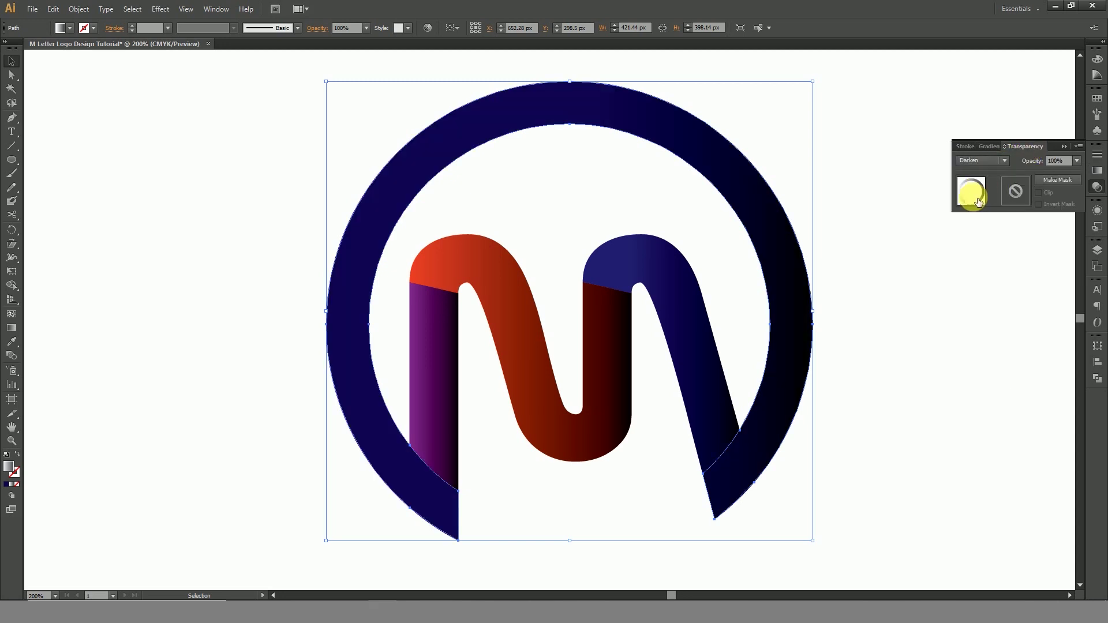
left_click(847, 423)
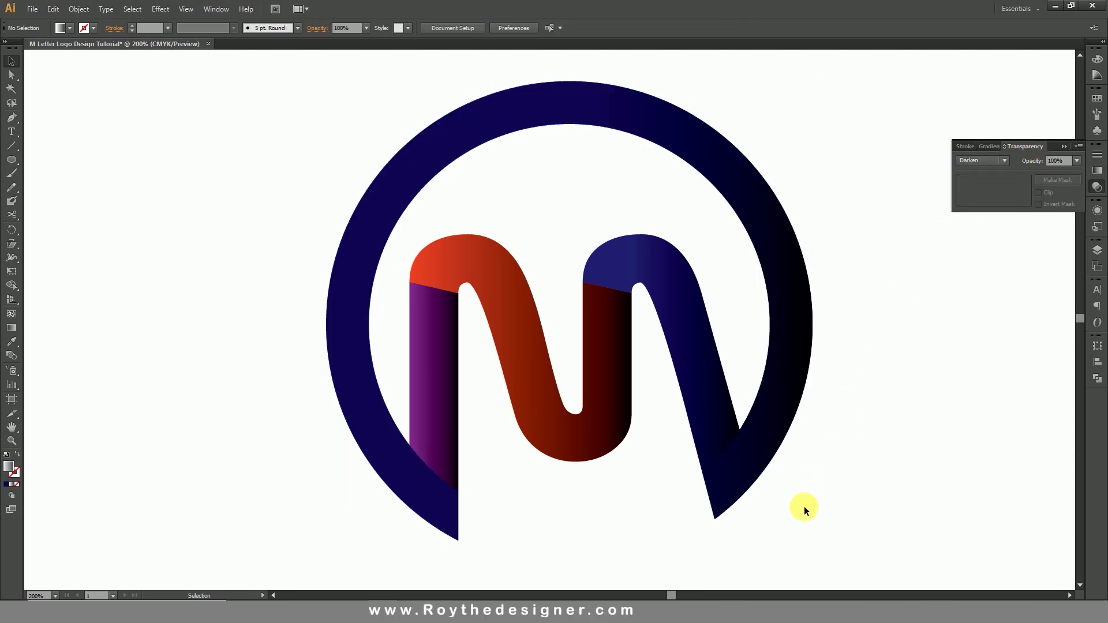
left_click(429, 490)
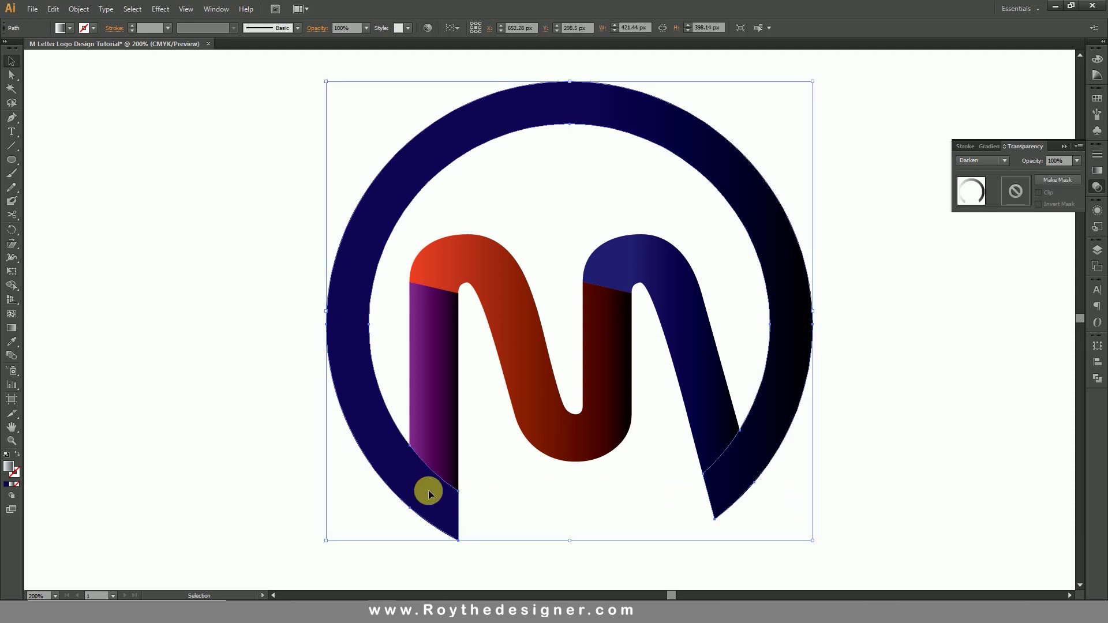
left_click(889, 435)
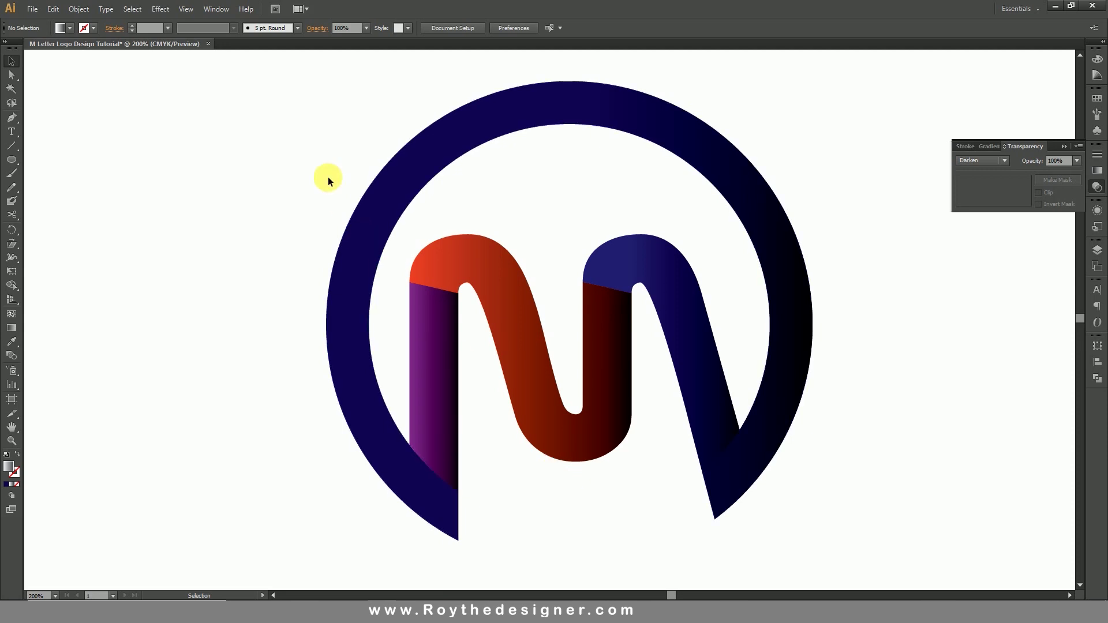
Select the whole M and ring artwork and group it.
left_click_drag(242, 112, 842, 493)
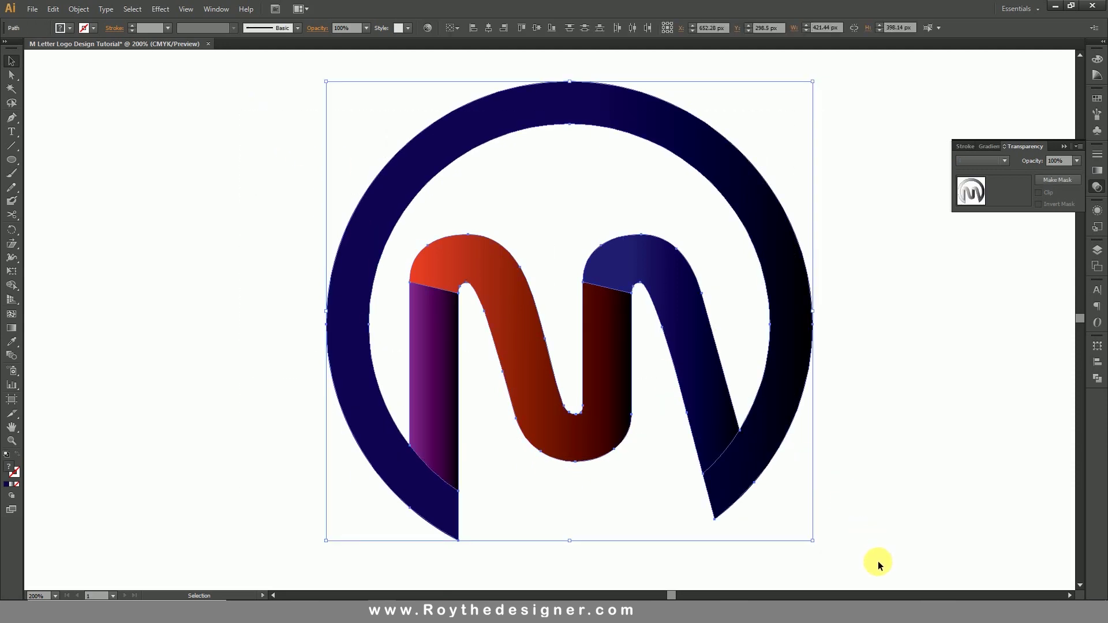
left_click_drag(859, 569, 272, 96)
left_click(79, 9)
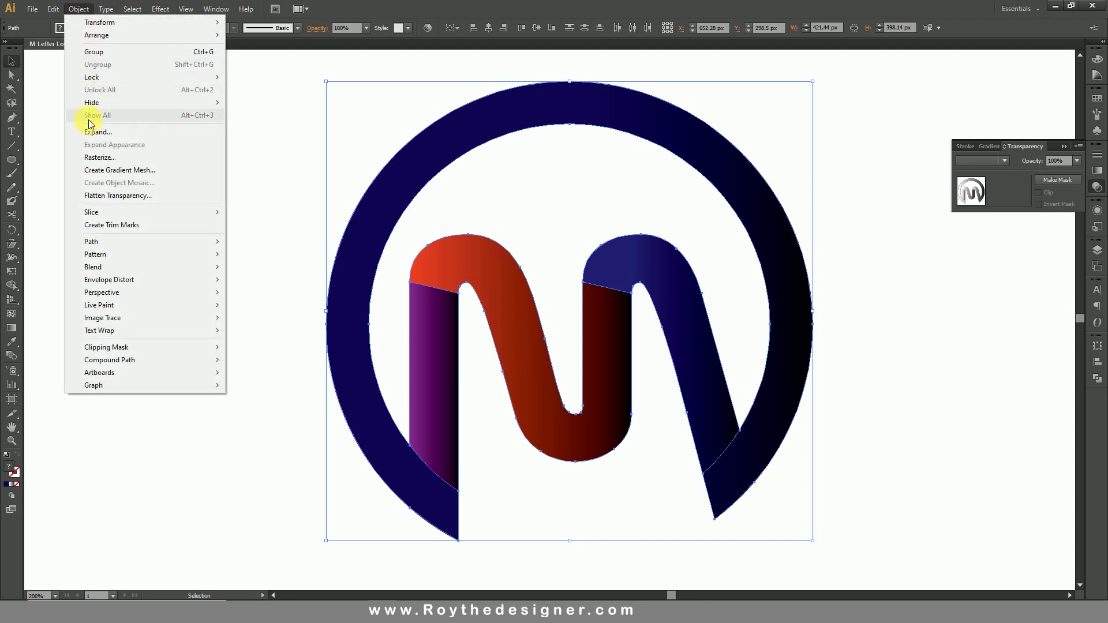
left_click(117, 55)
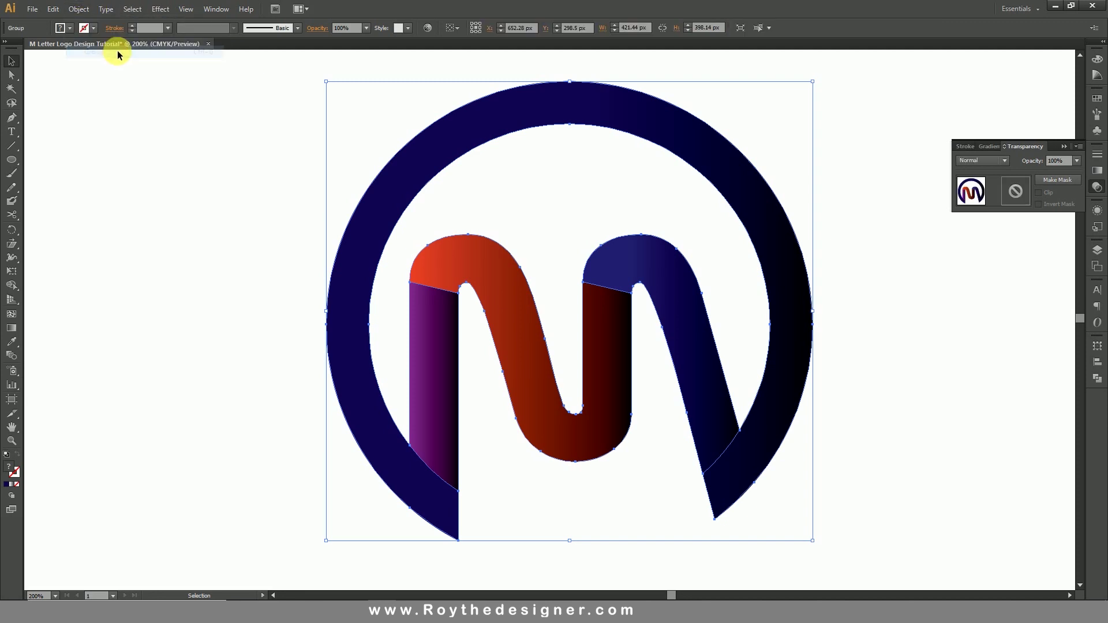
Shear the logo group into a slanted, flattened perspective about 591 px wide and 300 px high.
key("ctrl+minus")
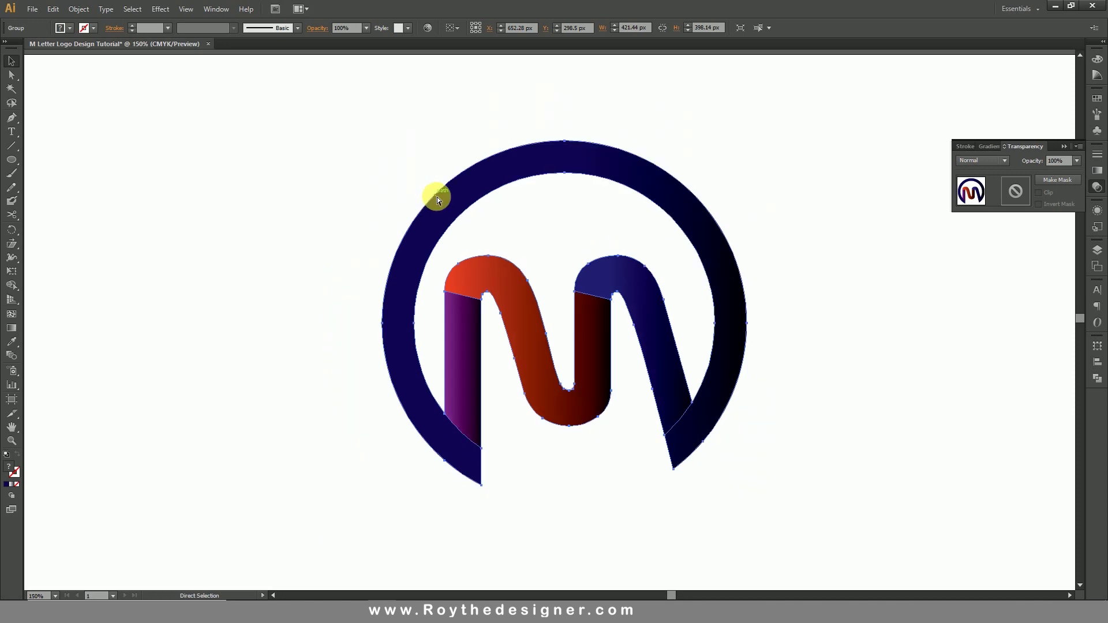
key("ctrl+minus")
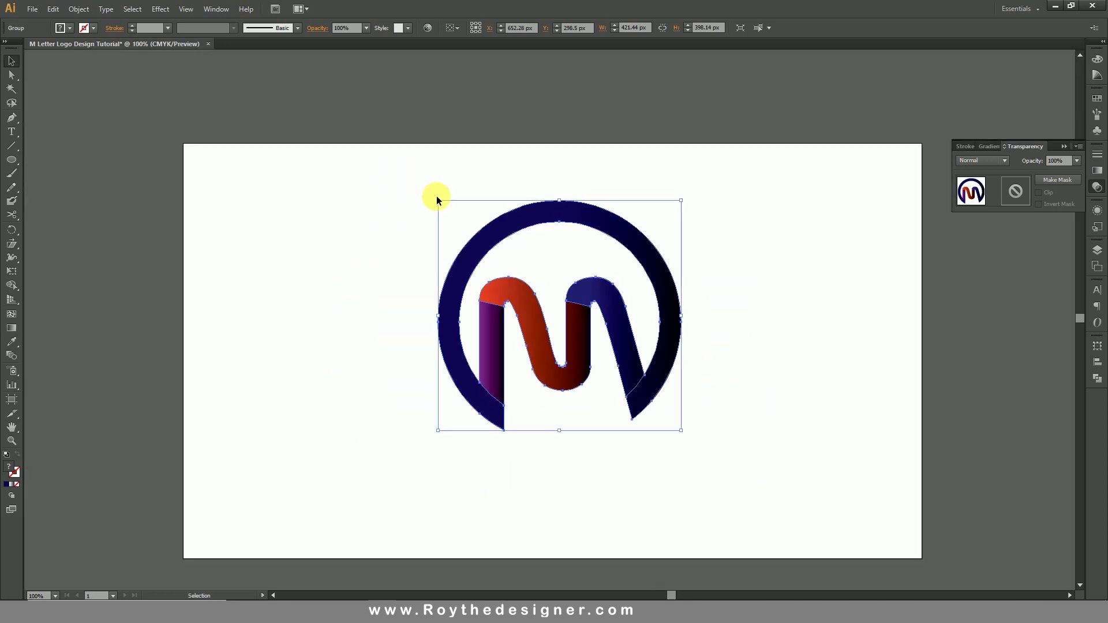
left_click(15, 244)
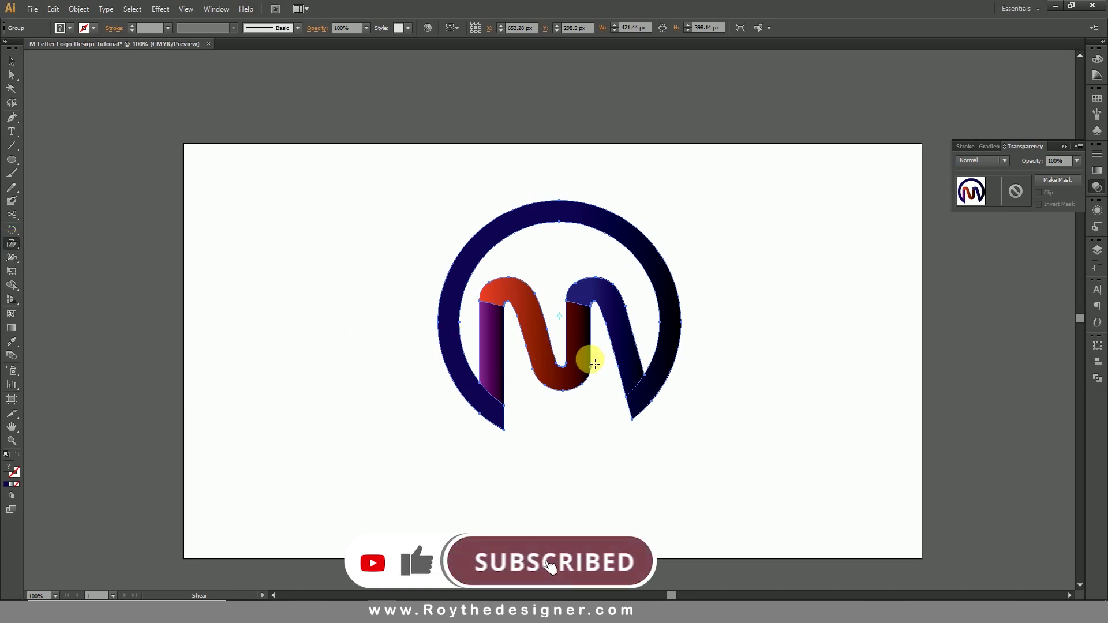
left_click_drag(604, 366, 652, 363)
left_click_drag(310, 161, 845, 549)
mouse_move(643, 317)
left_mouse_down()
mouse_move(659, 310)
mouse_move(640, 304)
mouse_move(653, 309)
mouse_move(655, 299)
mouse_move(661, 316)
left_mouse_up()
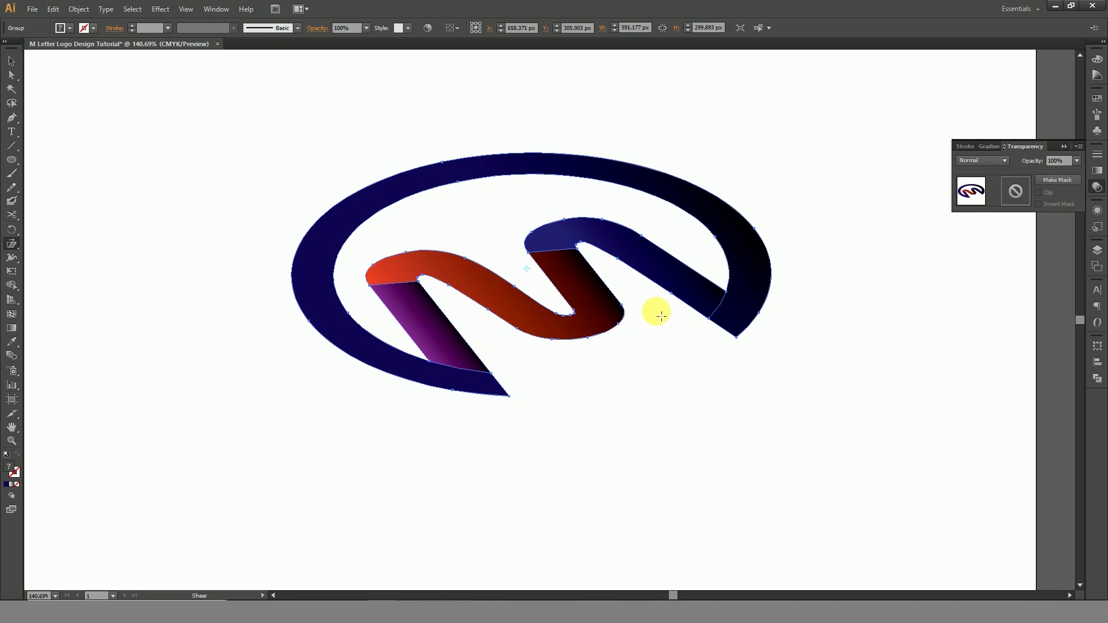
Copy the sheared logo group, paste the duplicate directly in front of it and hide that front copy.
left_click(12, 61)
left_click_drag(412, 103, 752, 405)
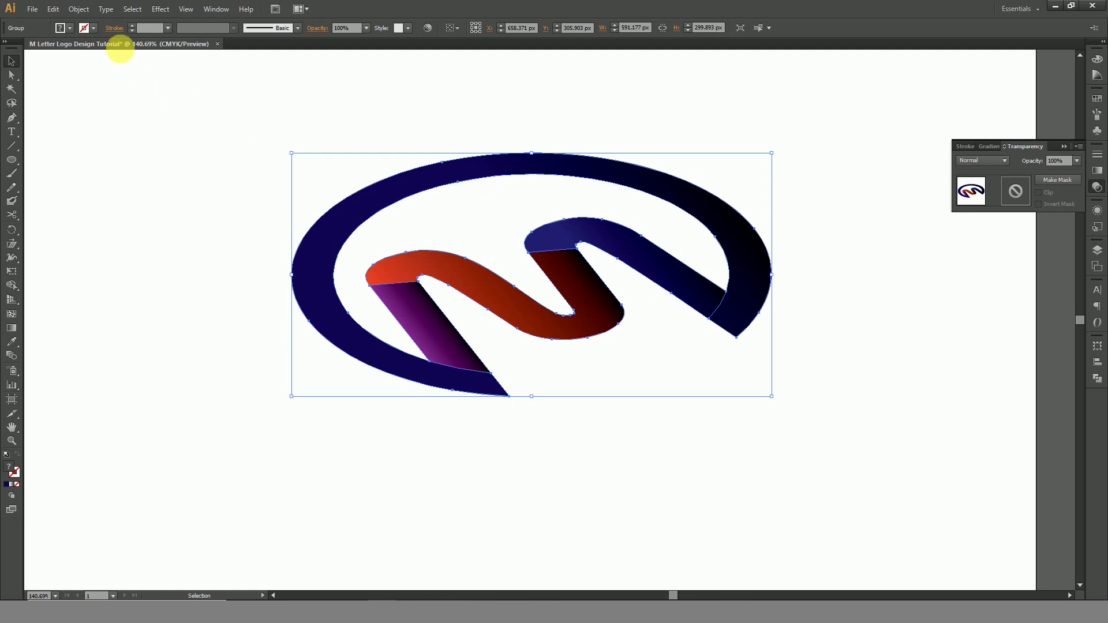
left_click(73, 7)
mouse_move(53, 9)
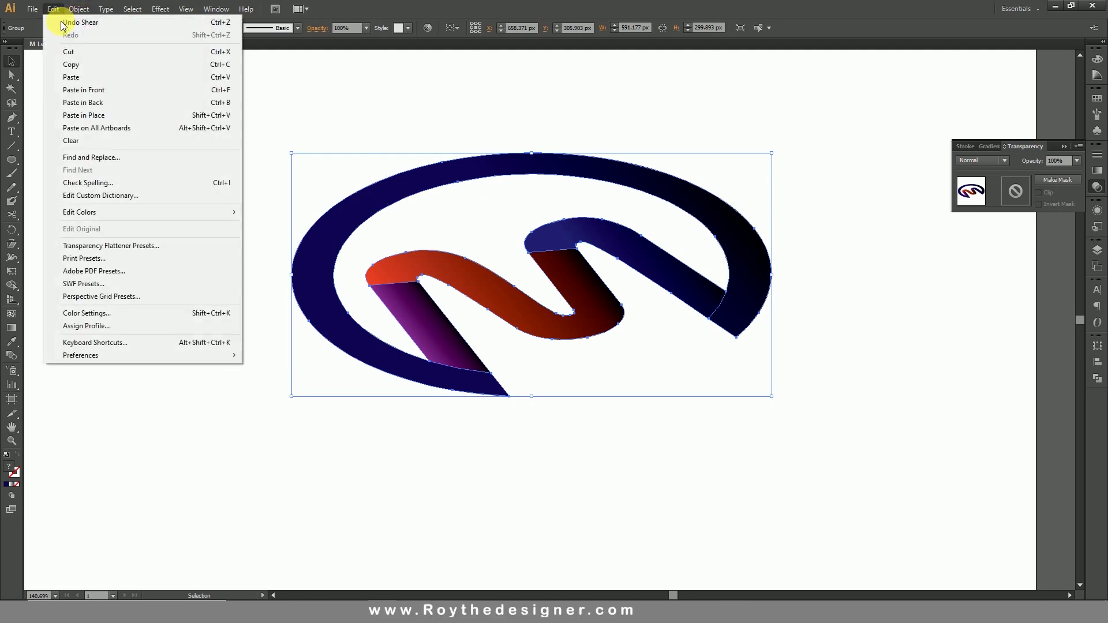
left_click(78, 64)
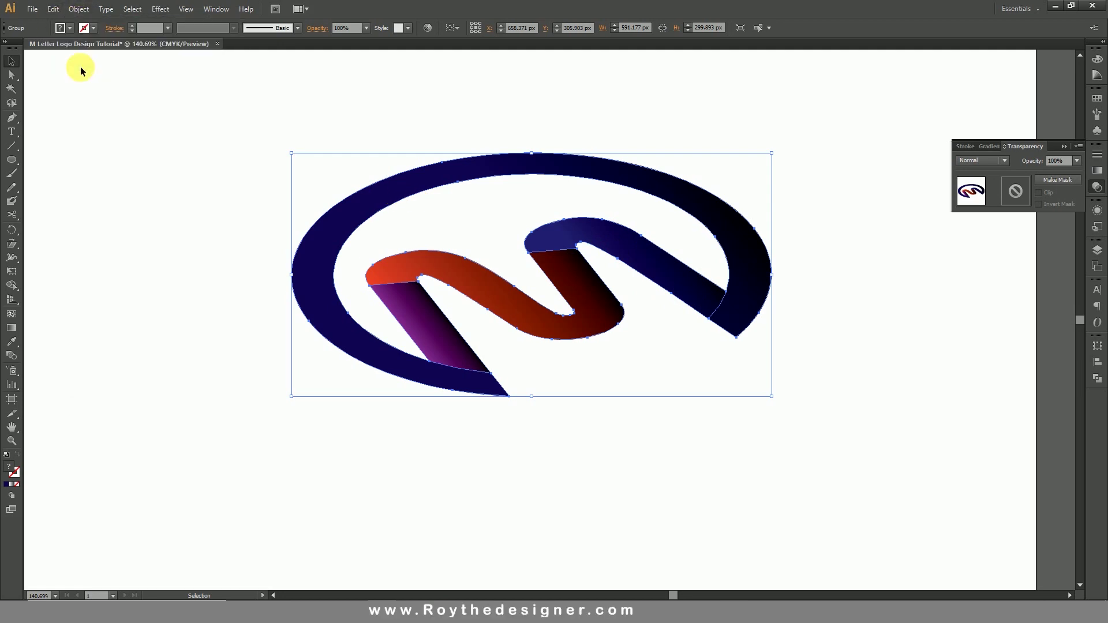
left_click(52, 8)
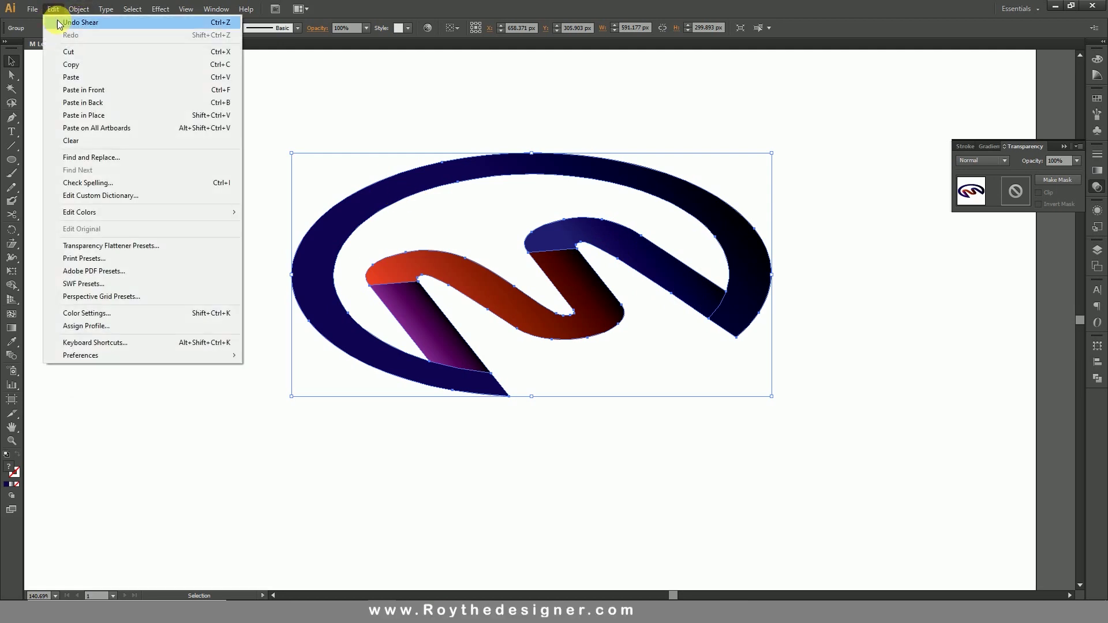
left_click(115, 91)
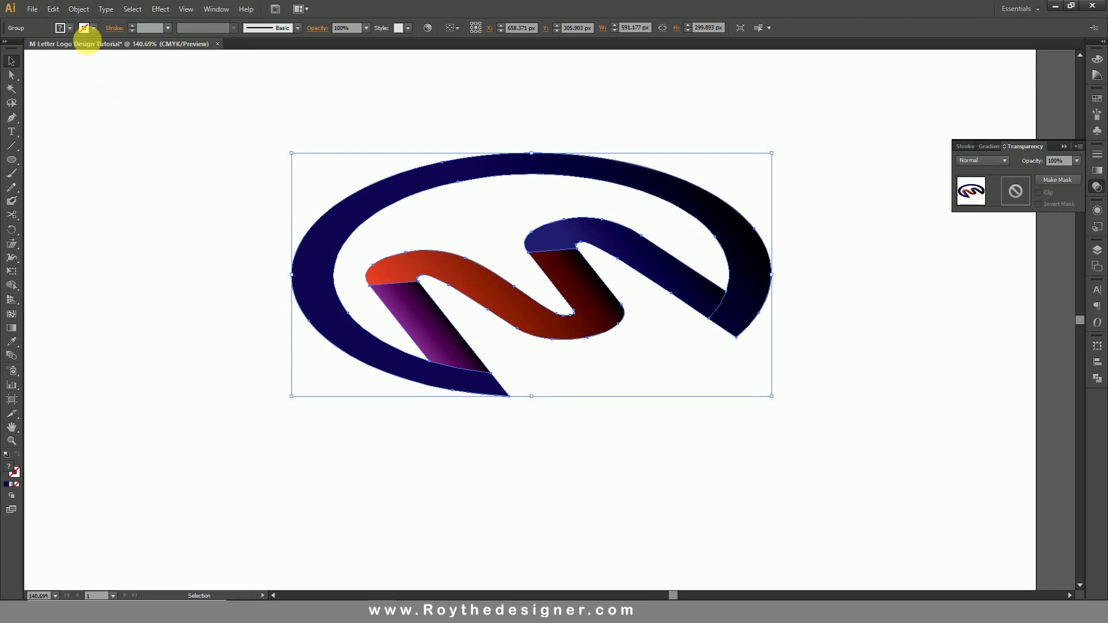
left_click(78, 9)
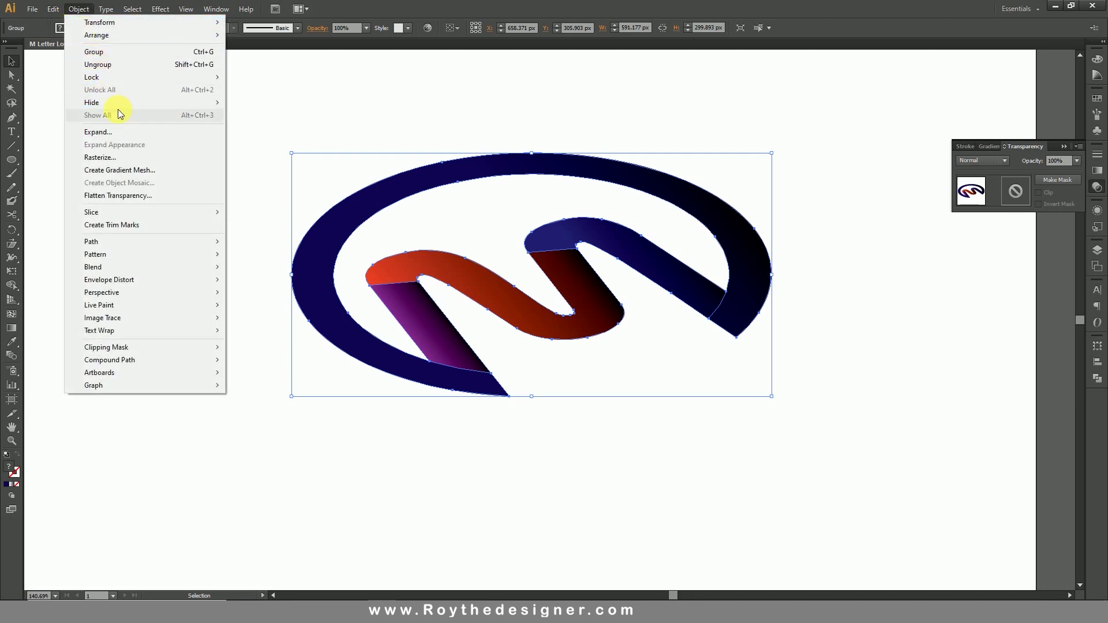
mouse_move(151, 108)
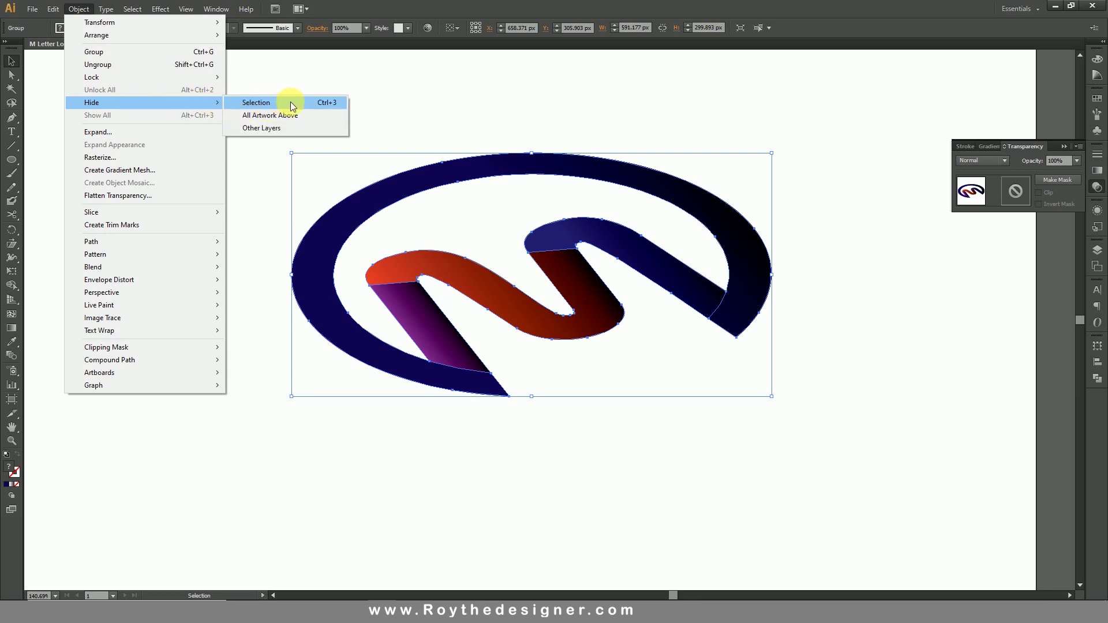
left_click(292, 107)
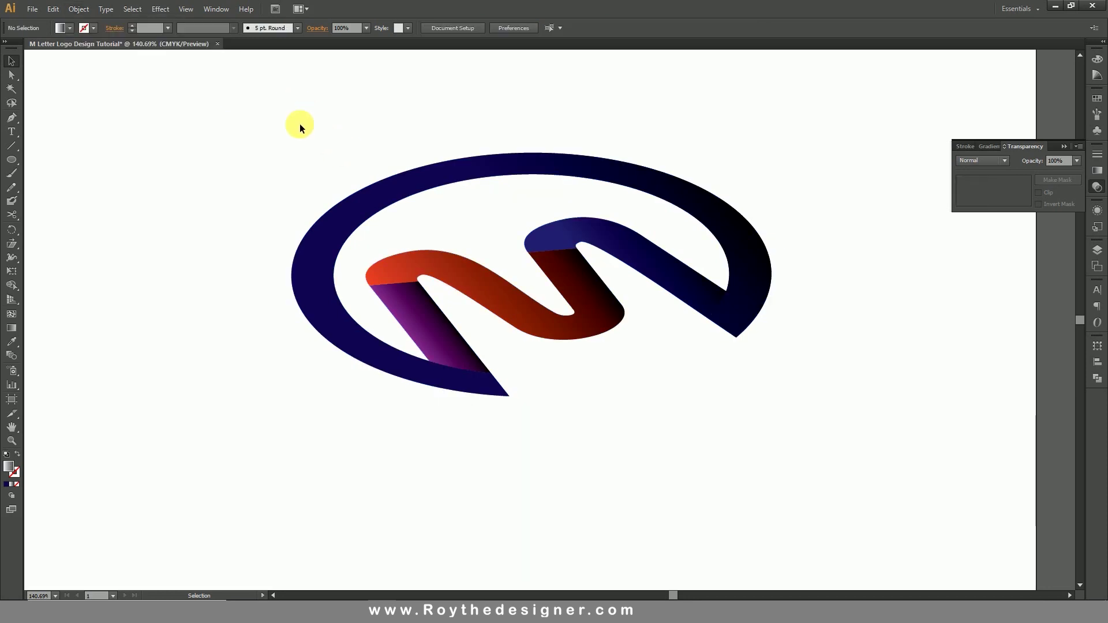
Unite all parts of the visible logo copy into one shape with Pathfinder.
key("ctrl+a")
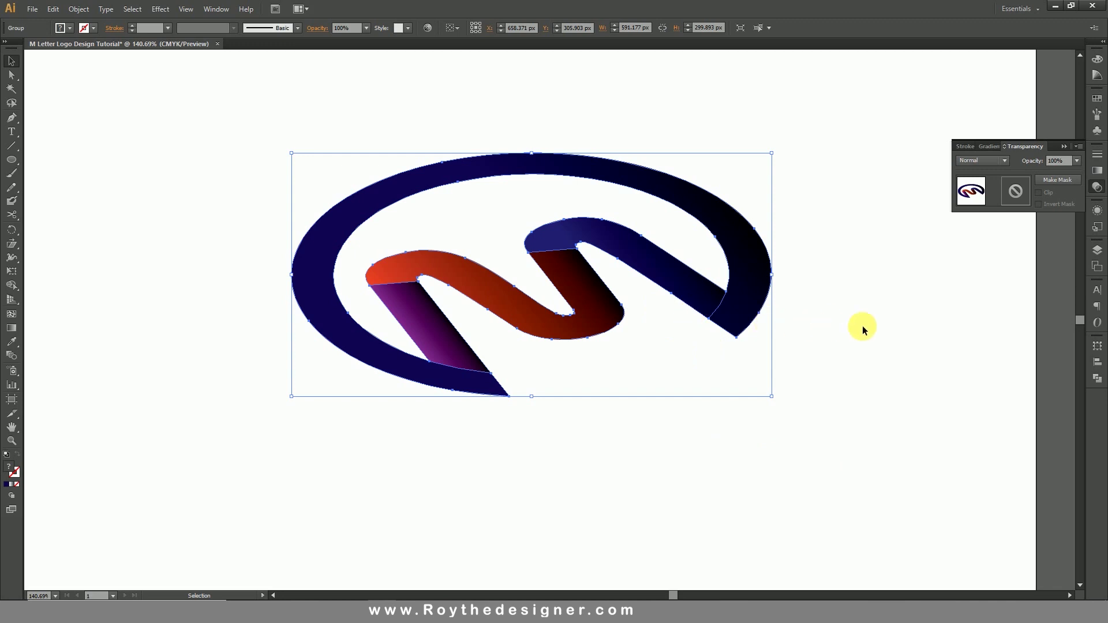
left_click(1097, 378)
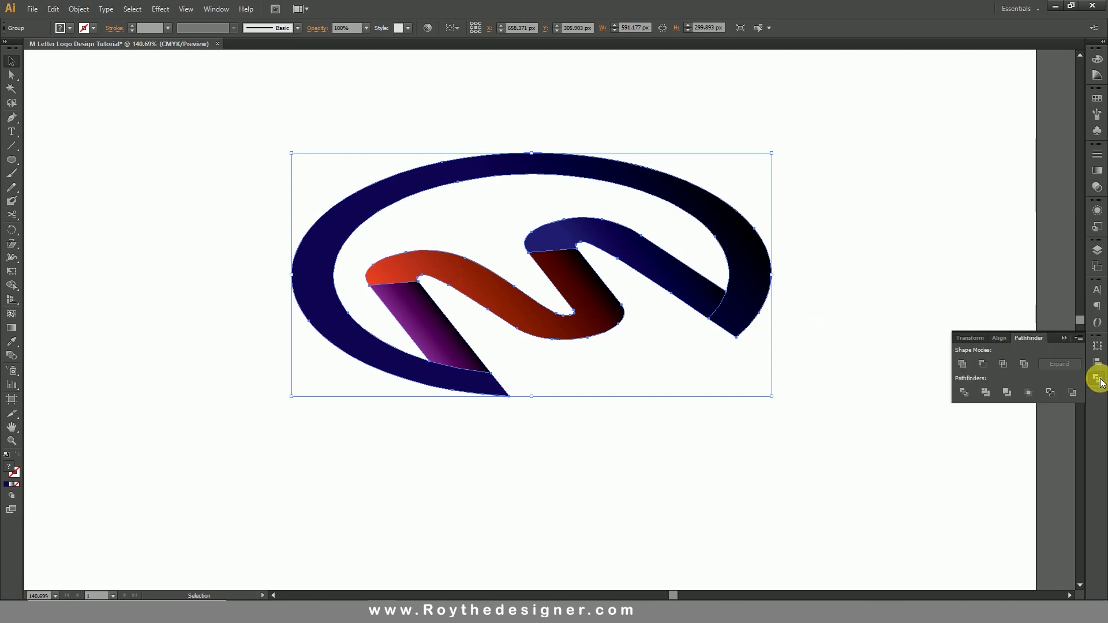
left_click(962, 365)
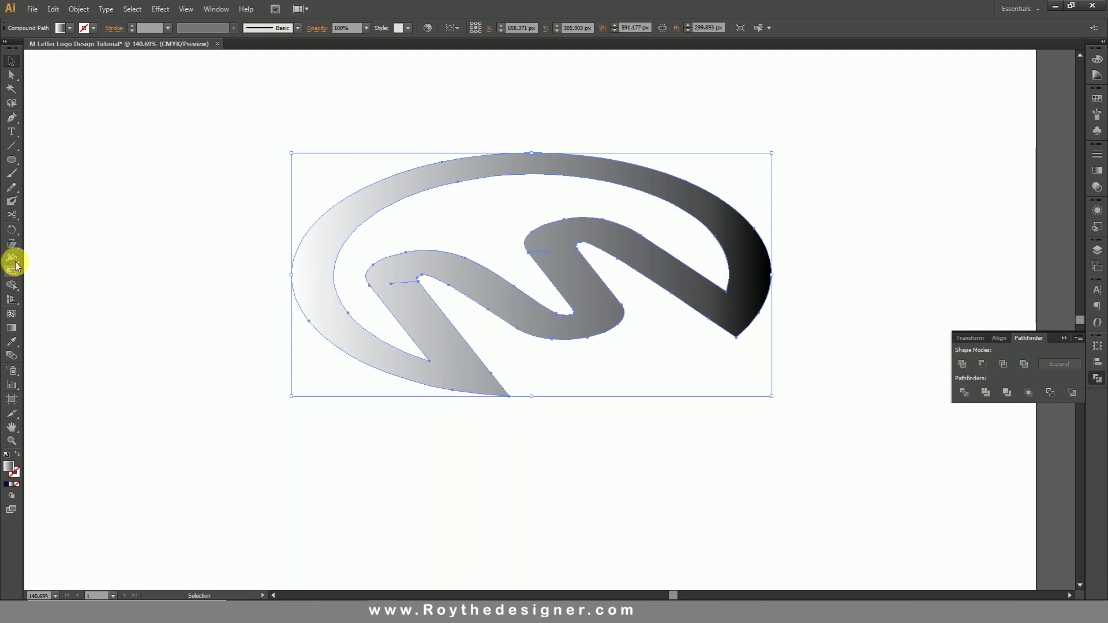
Merge the united shape across the leftover seam lines in the M with the Shape Builder and deselect it.
left_click(11, 285)
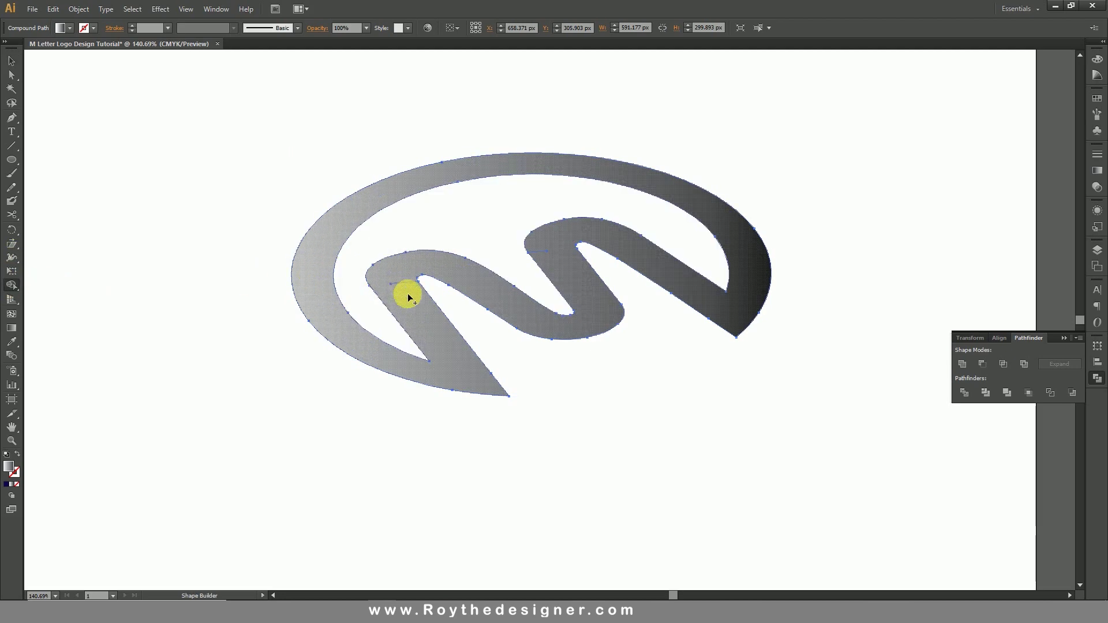
mouse_move(408, 297)
left_mouse_down()
mouse_move(398, 268)
mouse_move(391, 289)
mouse_move(596, 299)
mouse_move(408, 288)
left_mouse_up()
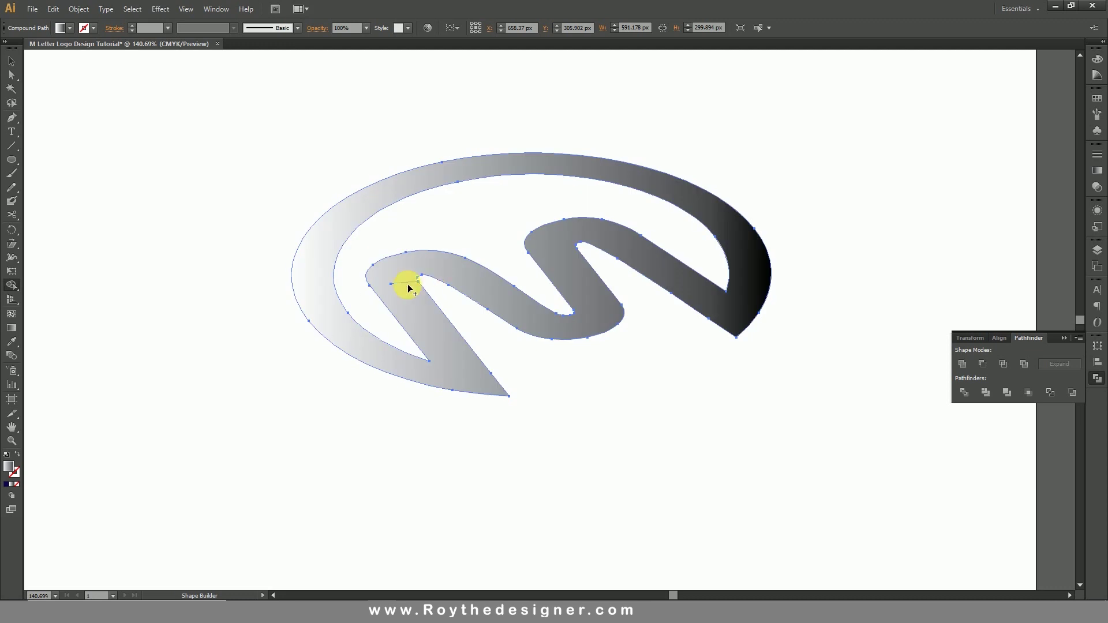
left_click(12, 61)
left_click(215, 99)
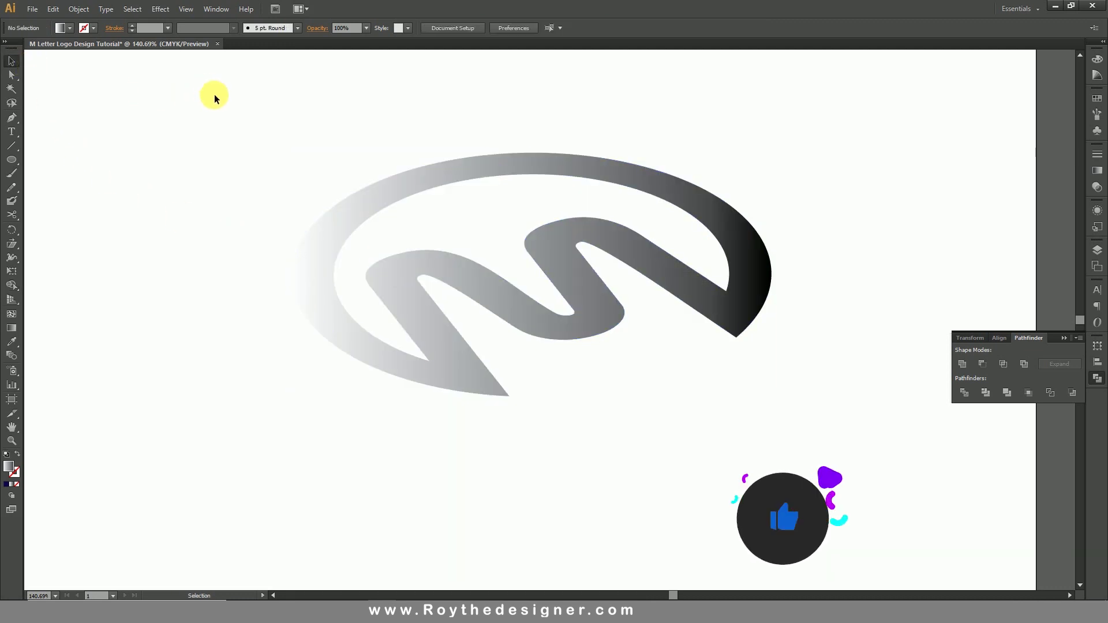
left_click_drag(351, 165, 637, 370)
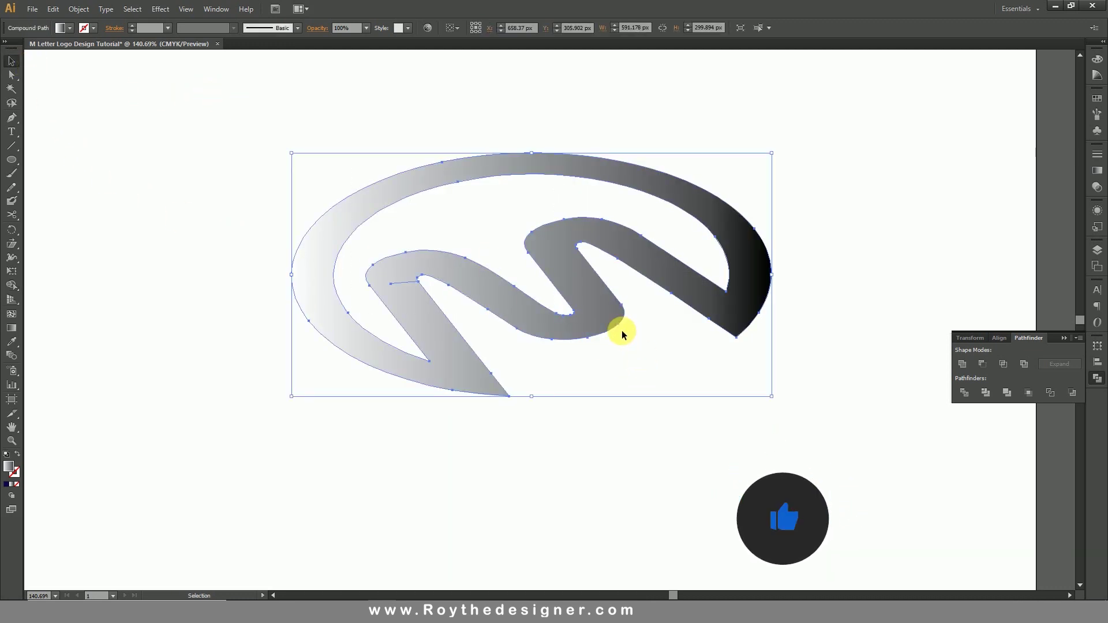
left_click(237, 91)
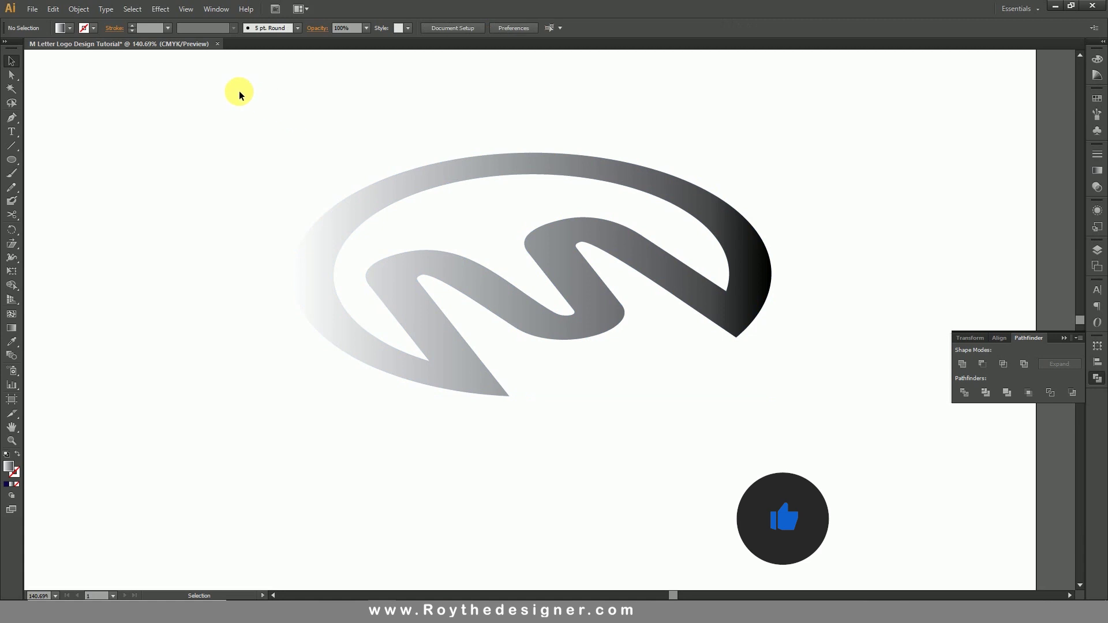
Show the hidden coloured logo group again and lock it.
left_click(79, 9)
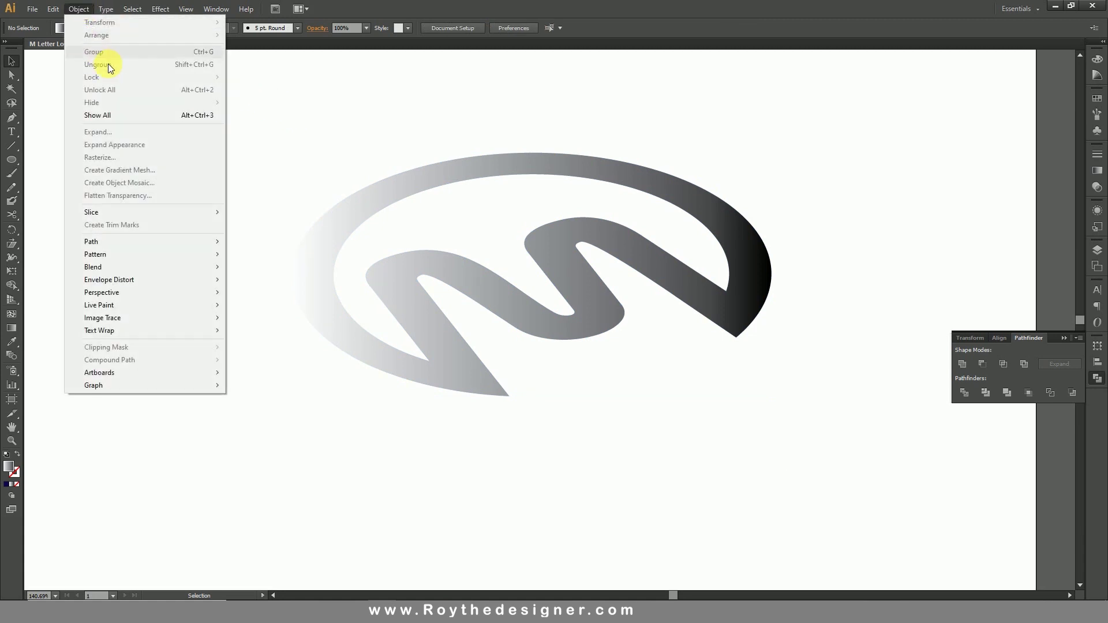
left_click(137, 115)
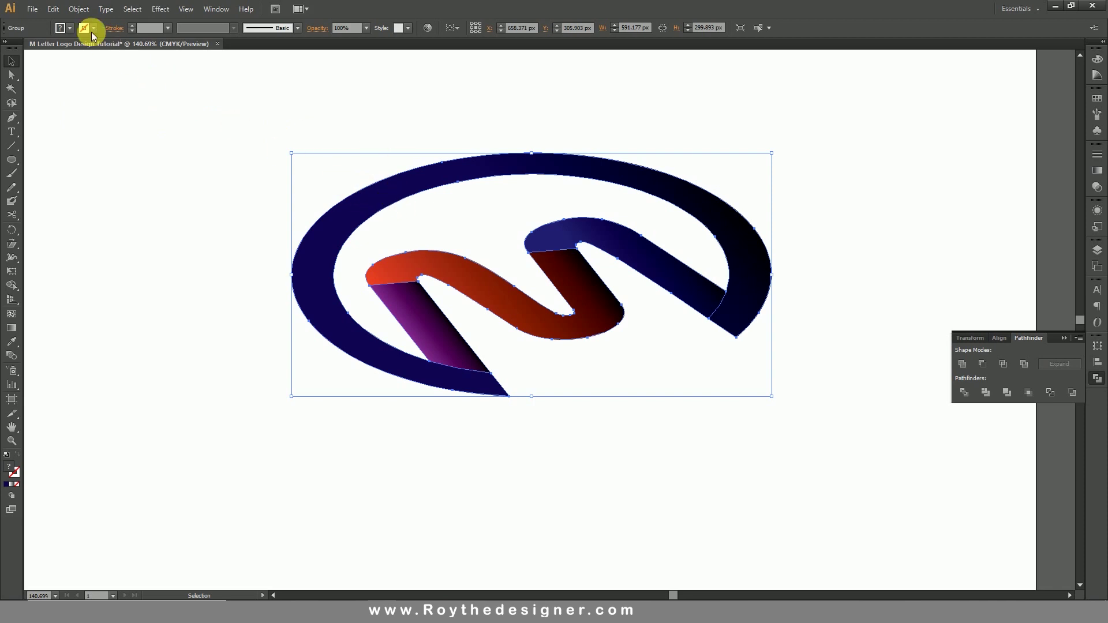
left_click(79, 9)
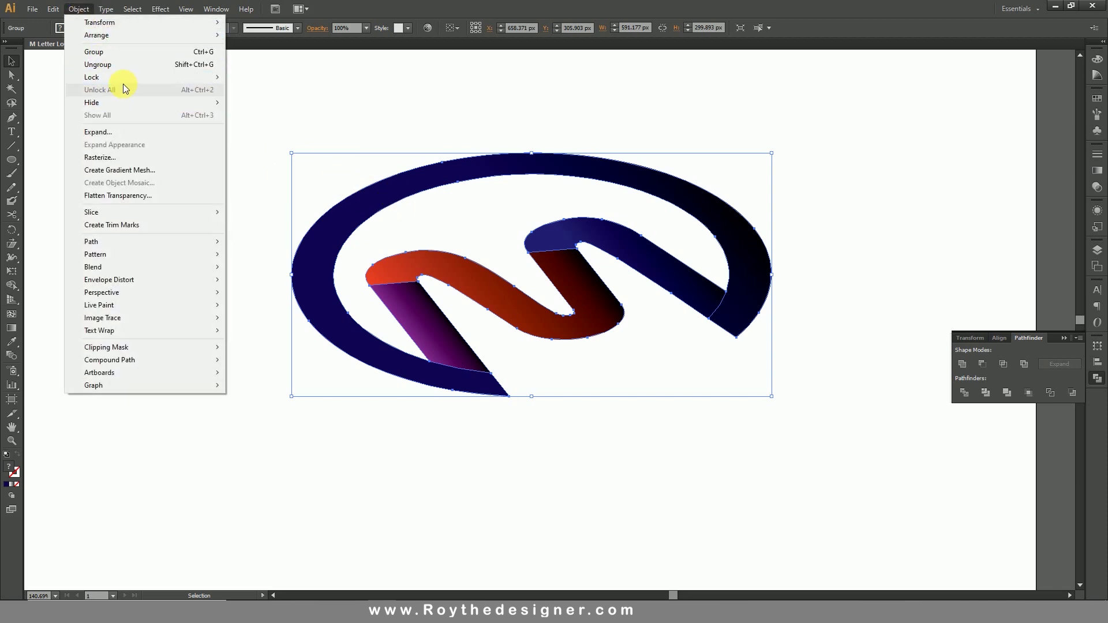
mouse_move(180, 76)
left_click(262, 77)
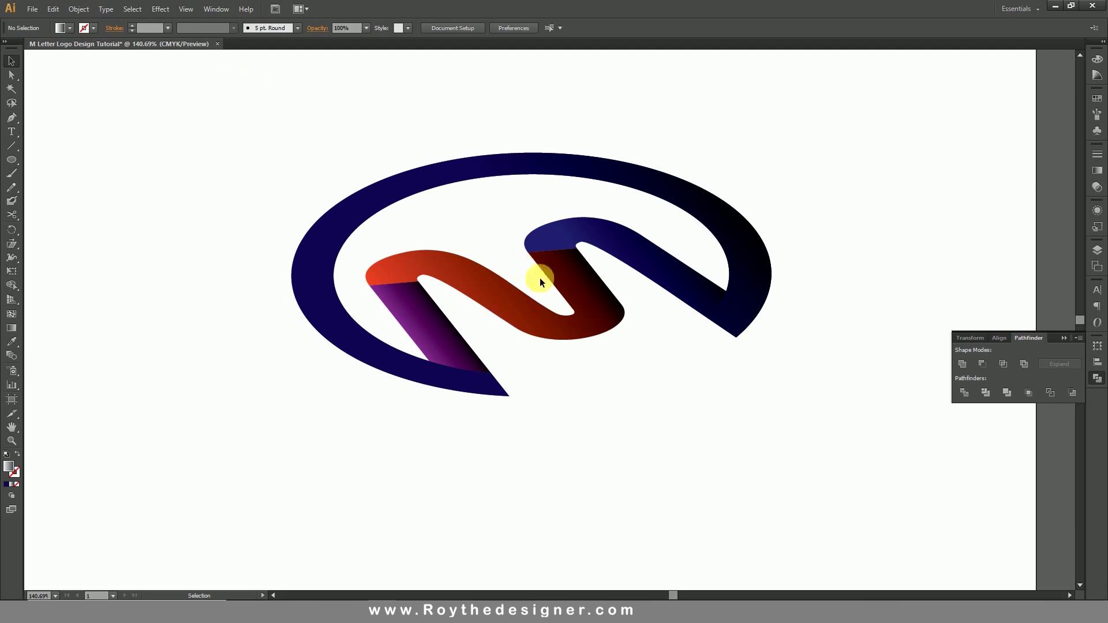
Shear the grey gradient shape behind the logo about the ring's lower-right tip into an offset shadow about 589 by 307 px, and deselect it.
left_click_drag(436, 117, 663, 334)
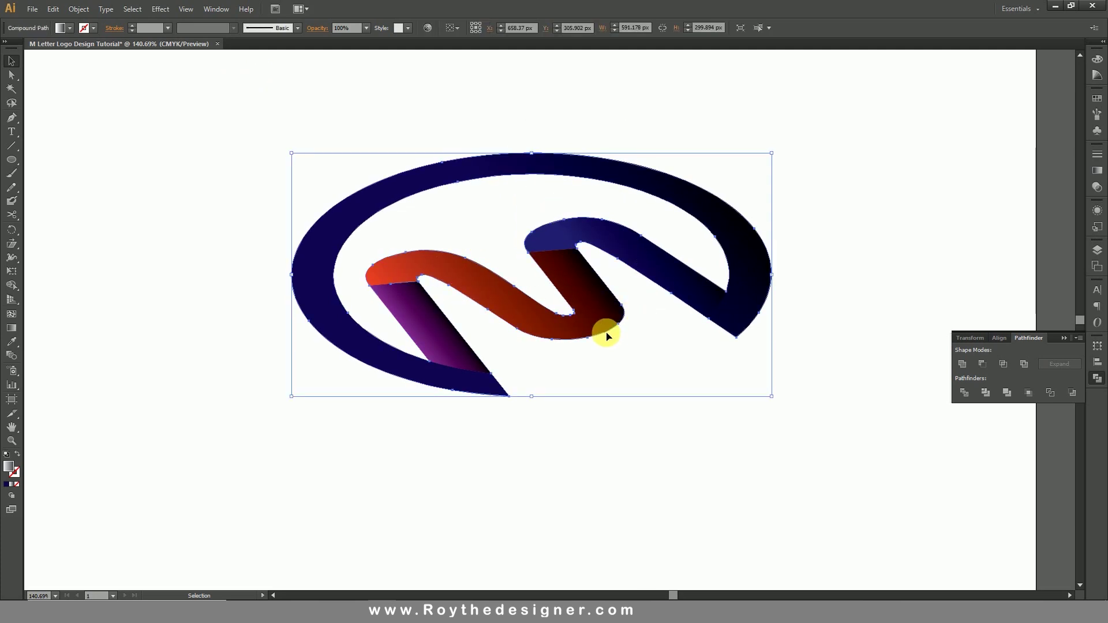
left_click(13, 248)
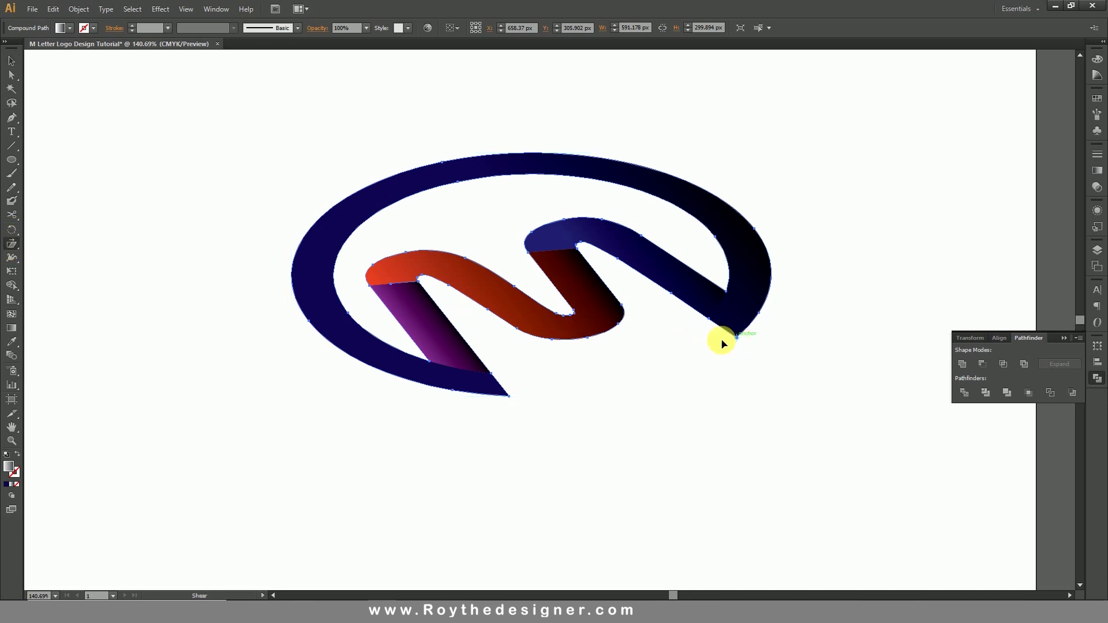
left_click(736, 338)
left_click_drag(378, 249, 371, 272)
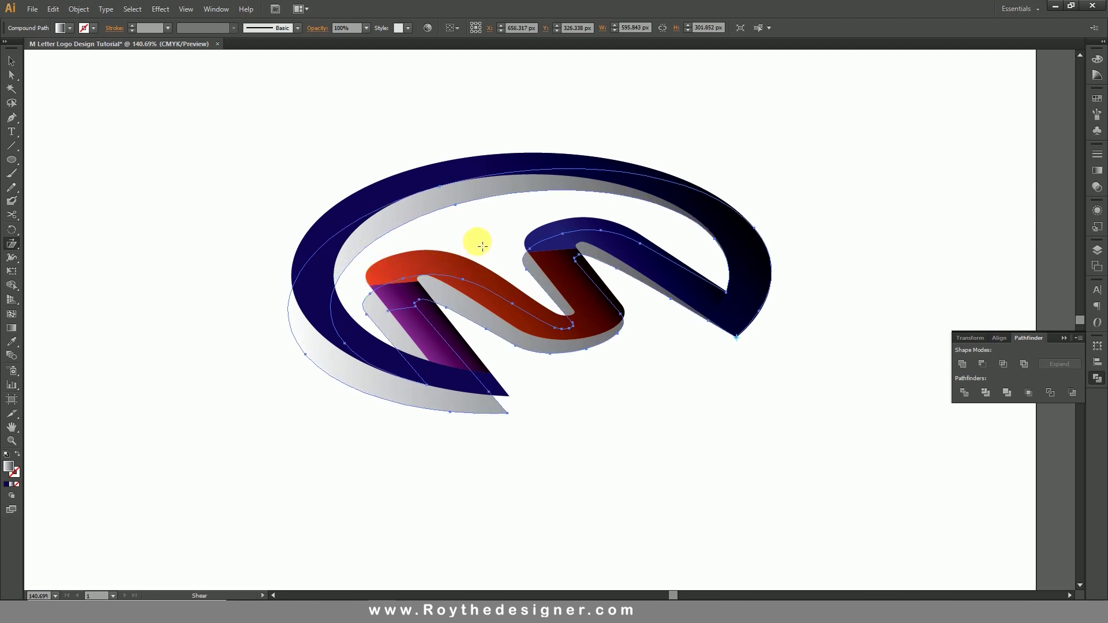
left_click_drag(481, 208, 482, 220)
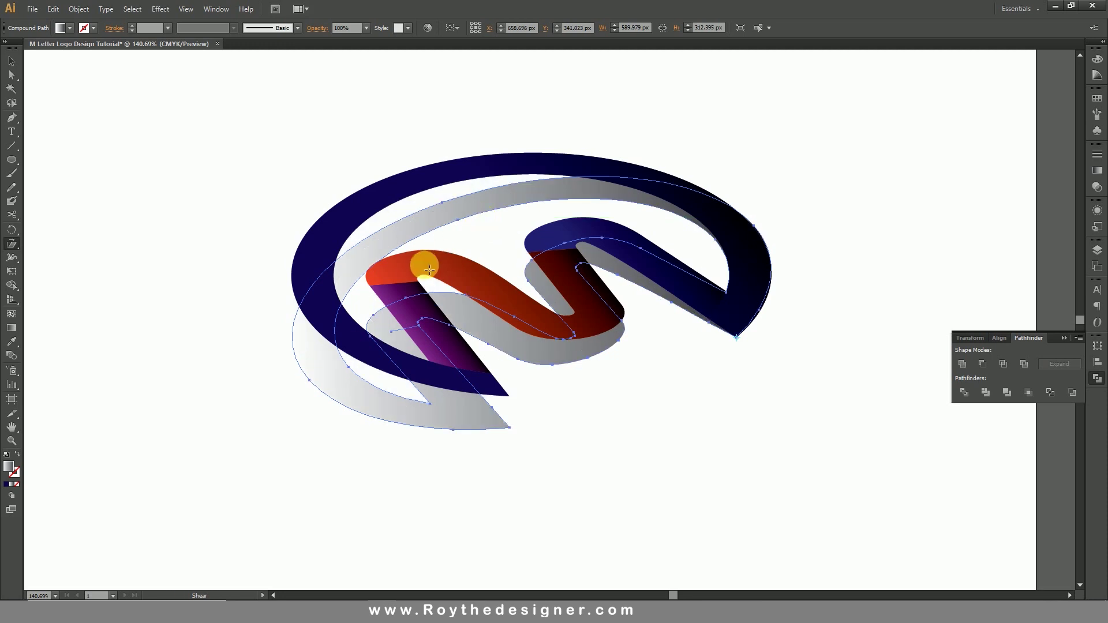
left_click_drag(379, 247, 381, 234)
left_click(11, 61)
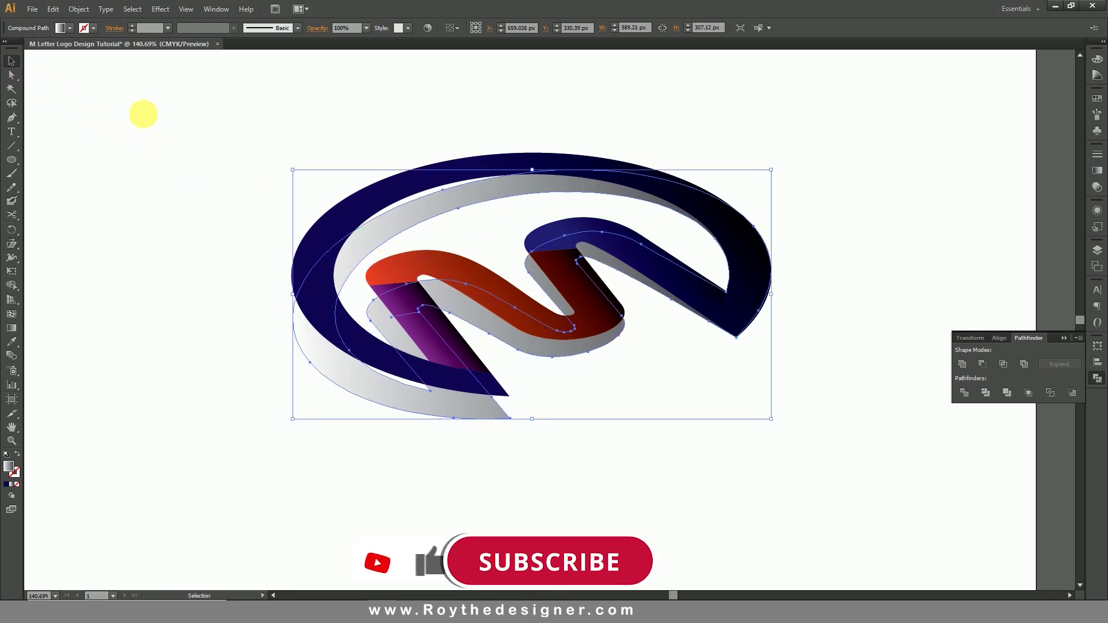
left_click(216, 138)
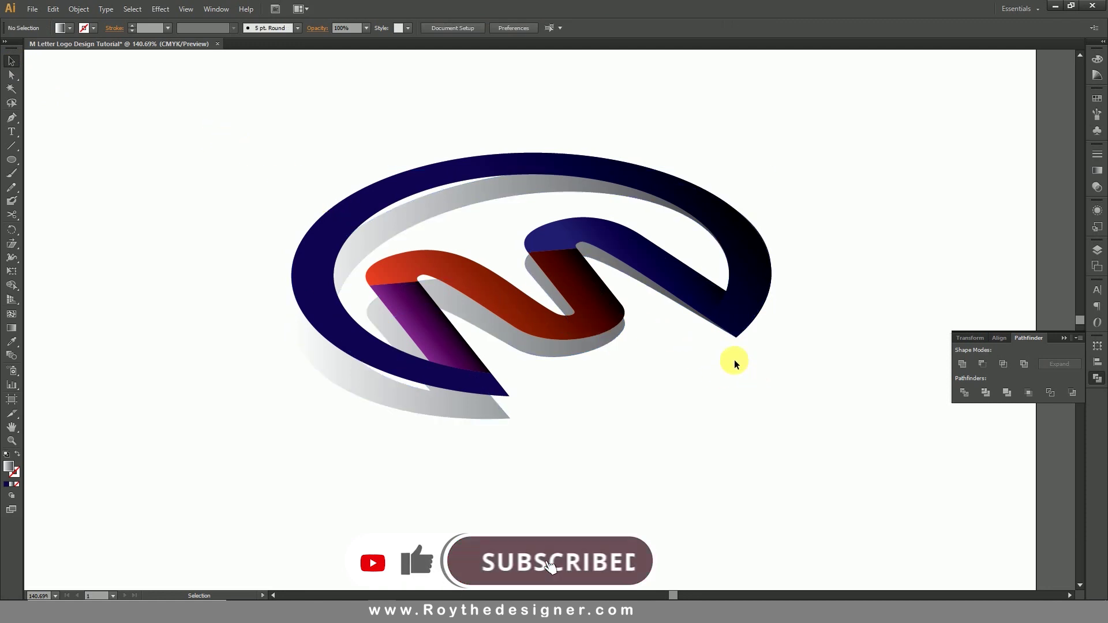
Unlock the coloured logo group.
left_click(79, 9)
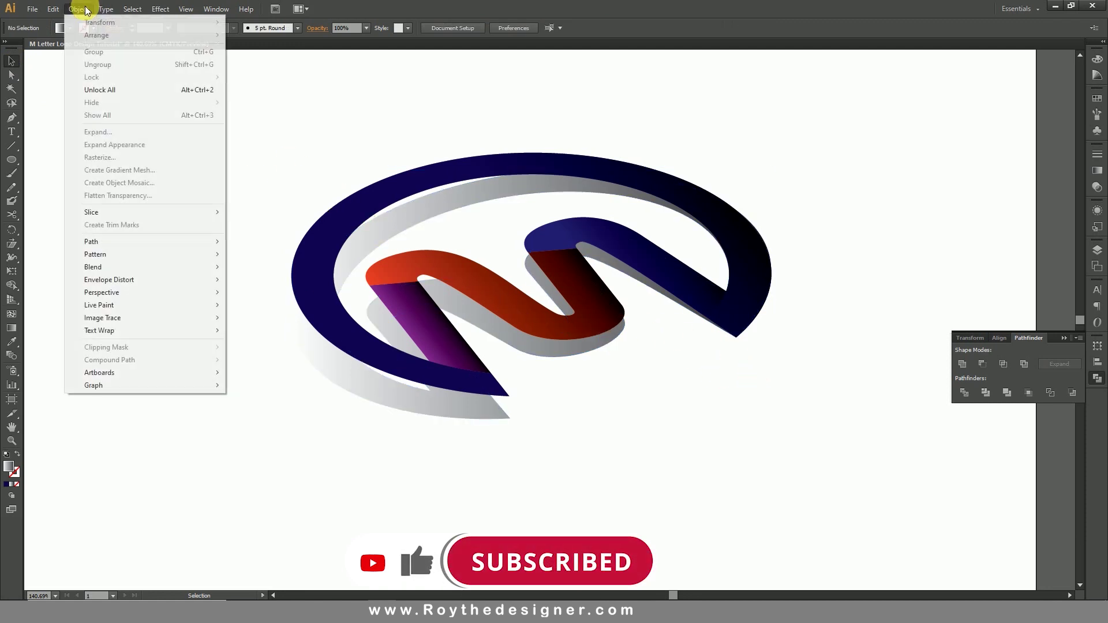
left_click(153, 89)
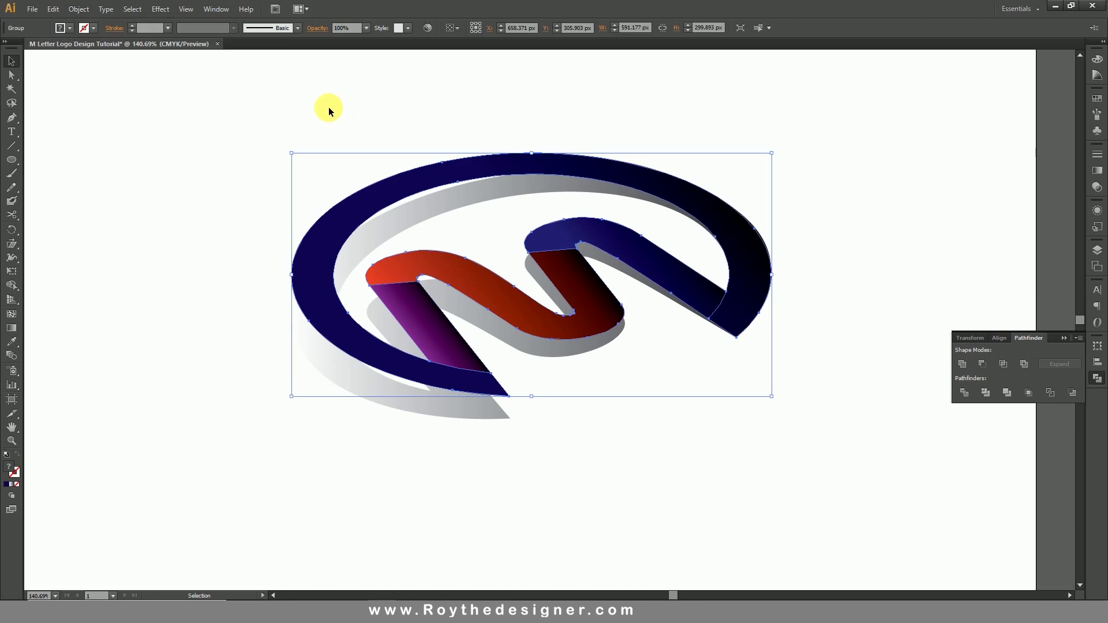
Move the coloured logo and its grey shadow together to the horizontal middle of the artboard and deselect them.
left_click_drag(836, 408, 553, 265)
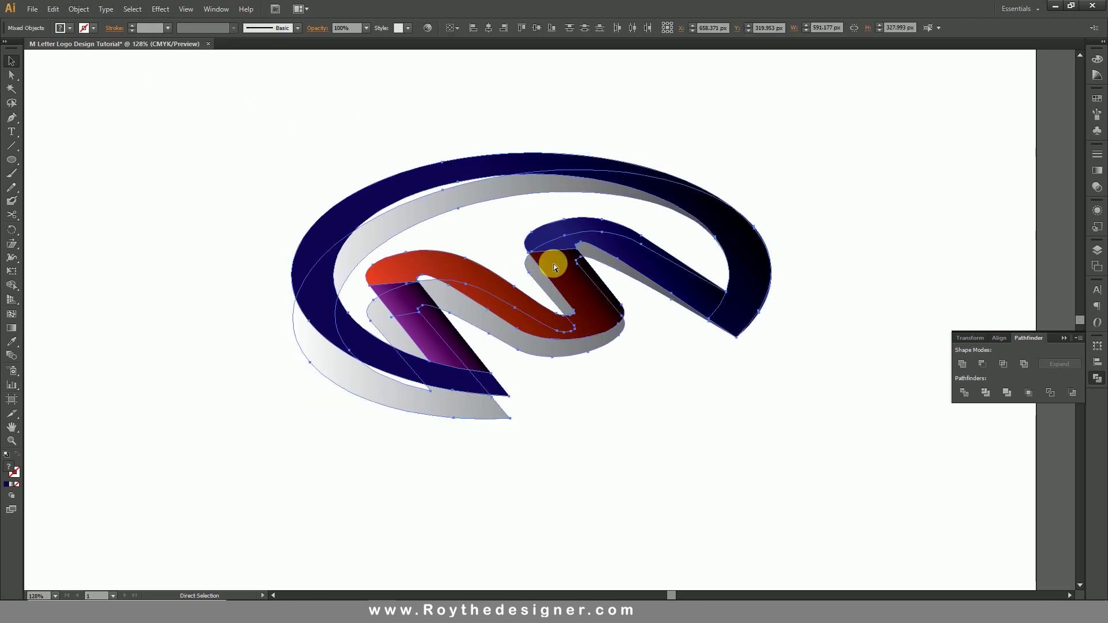
scroll(553, 264, "down", 1)
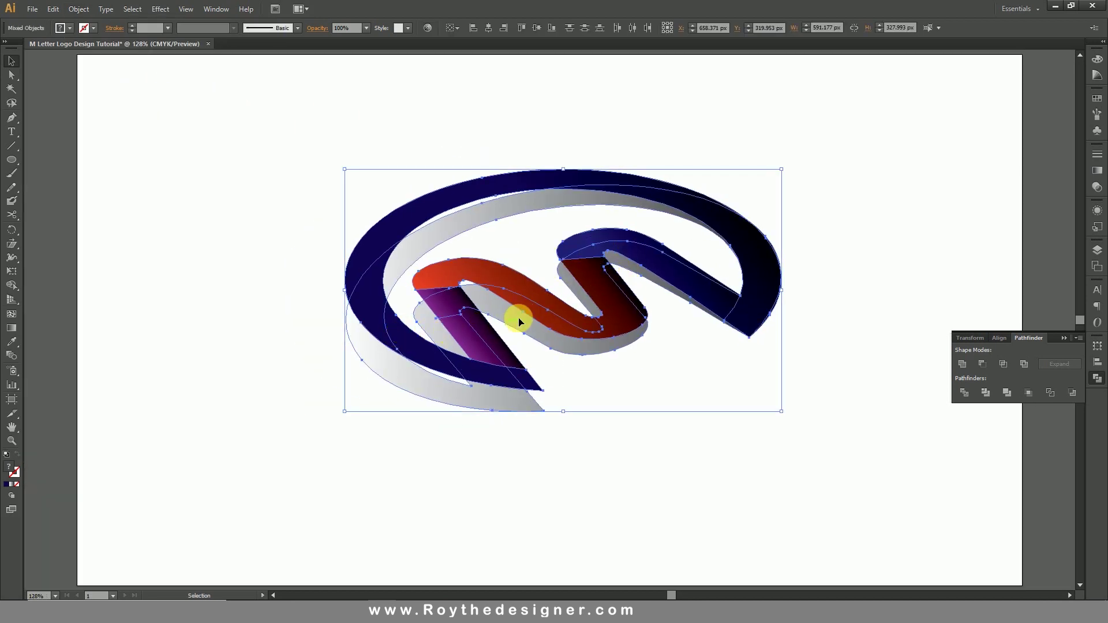
left_click_drag(519, 322, 486, 314)
left_click(638, 420)
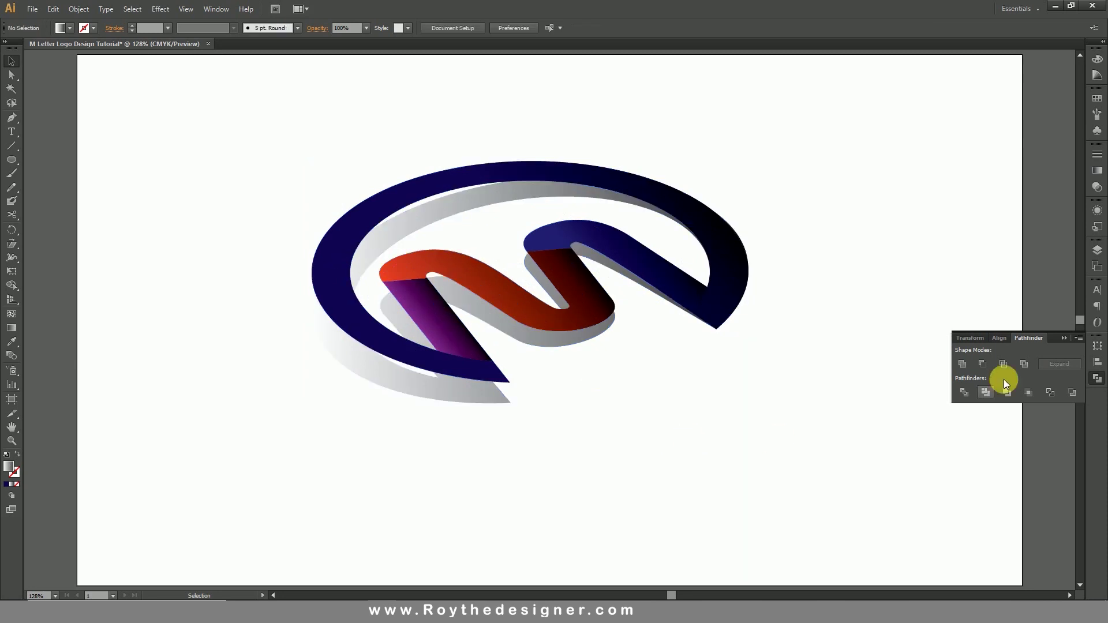
left_click(1099, 378)
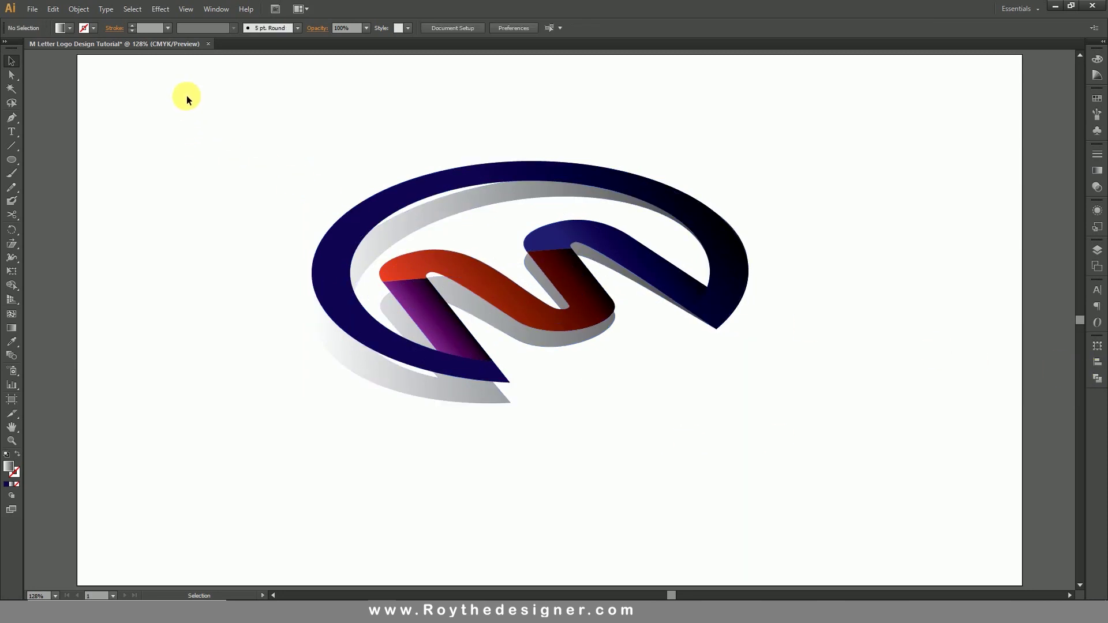
Add point text below the logo reading COMPANY NAME, with TAGLINE HERE on a second line.
left_click(11, 132)
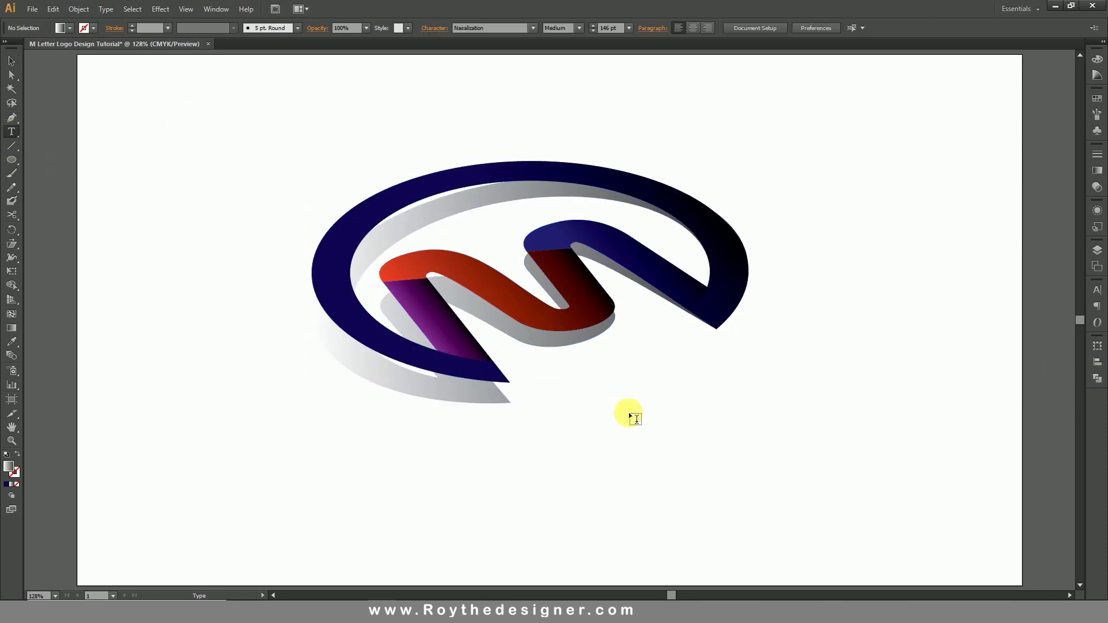
left_click(598, 410)
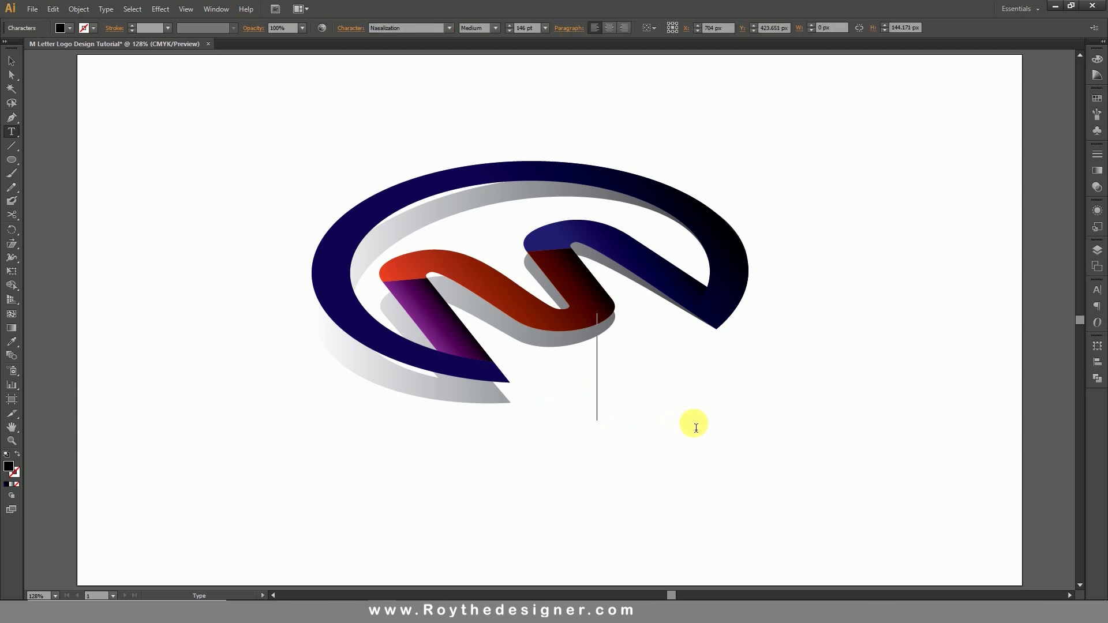
type("C")
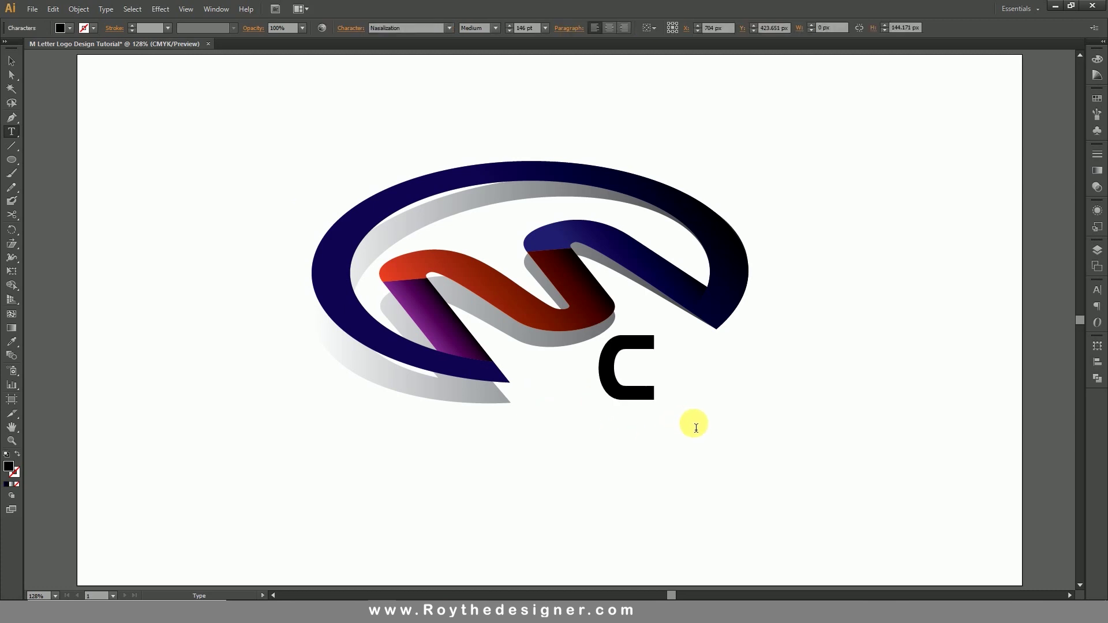
type("OMPANY NAME ")
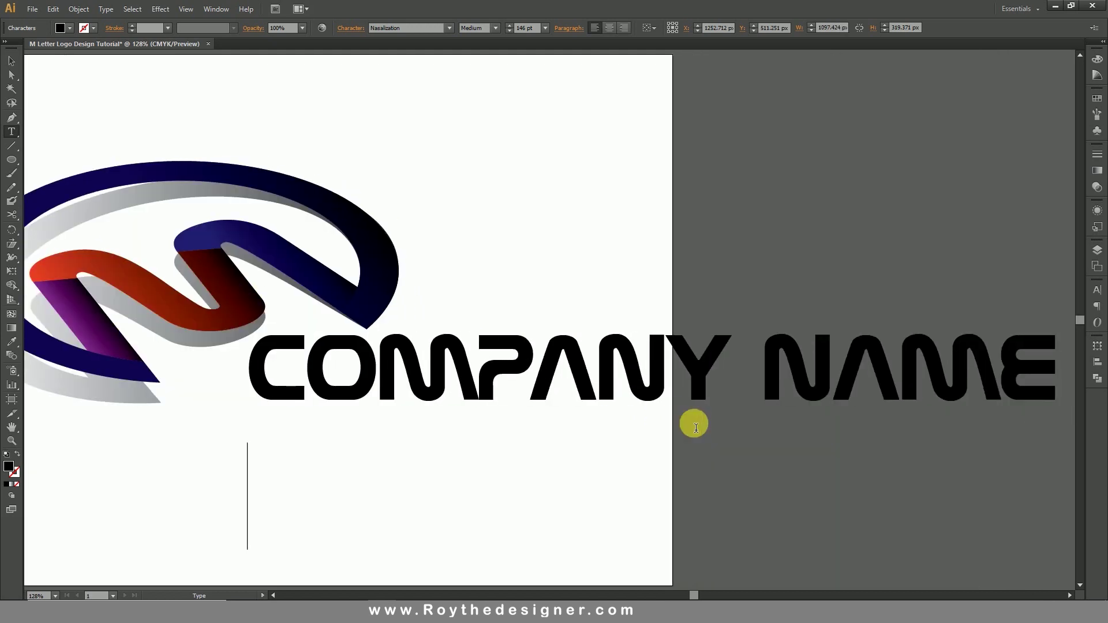
type("TAGLINE")
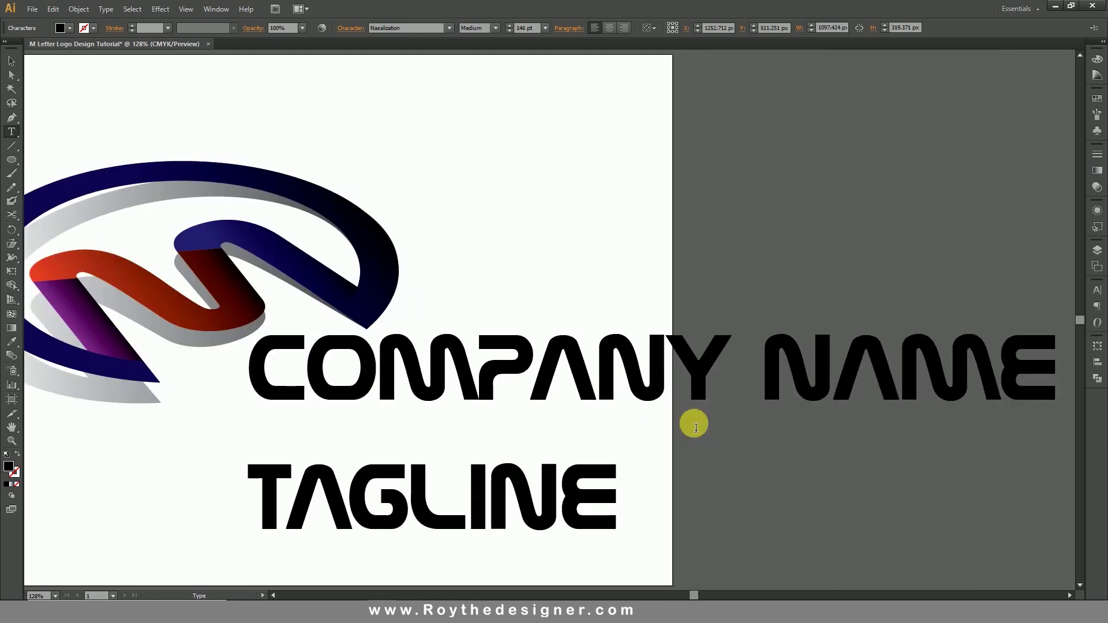
type(" HERE")
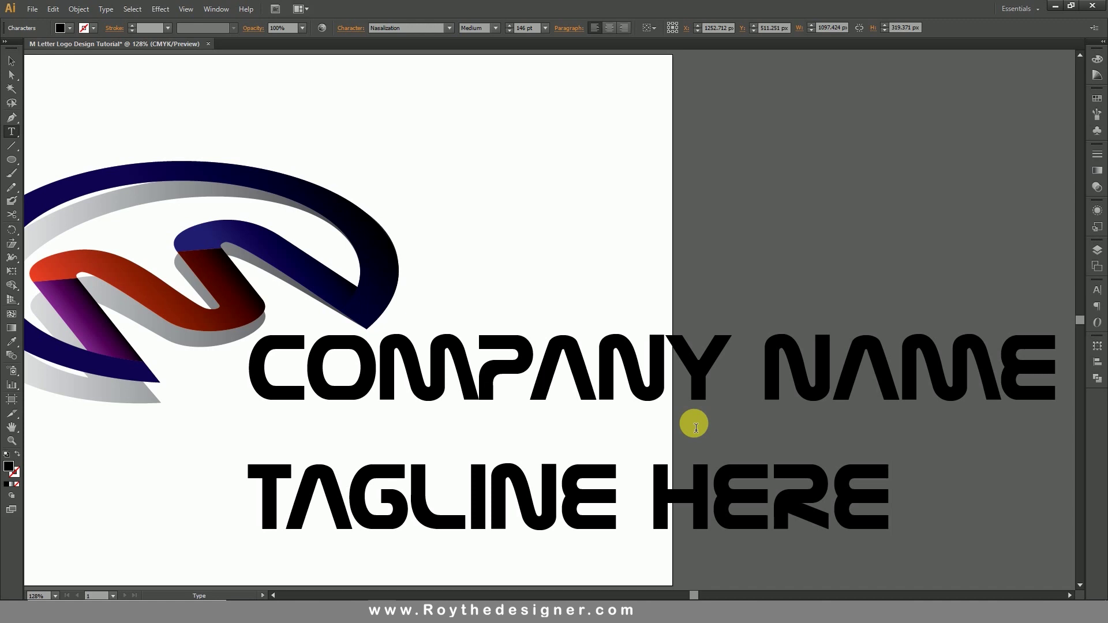
Set the TAGLINE HERE line to 72 pt with a tracking of 350.
left_click_drag(894, 498, 231, 488)
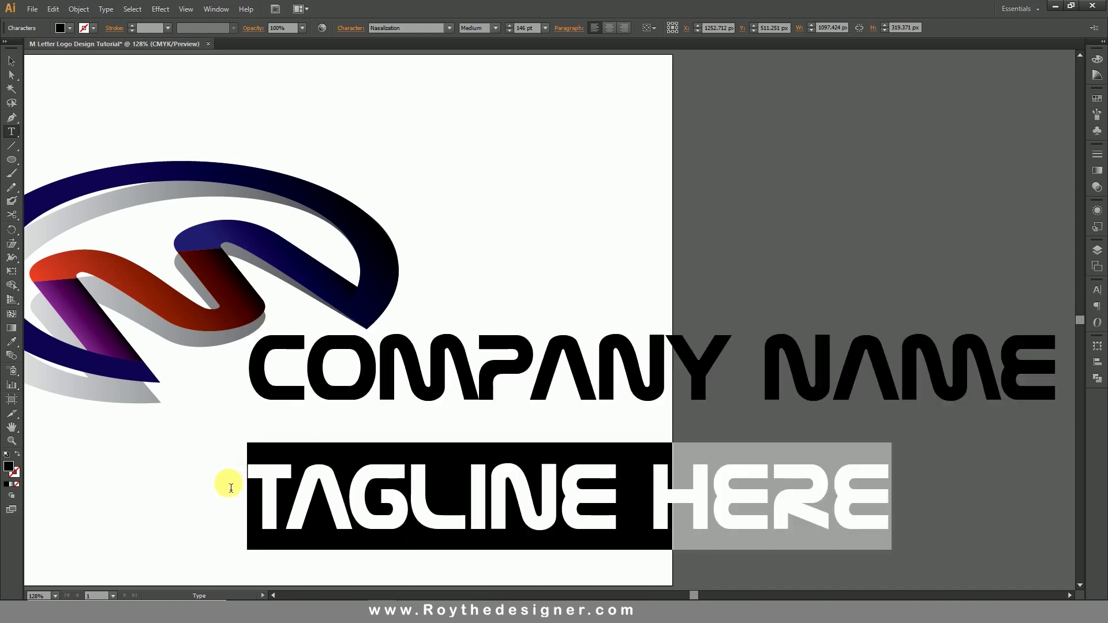
left_click(545, 29)
left_click(559, 233)
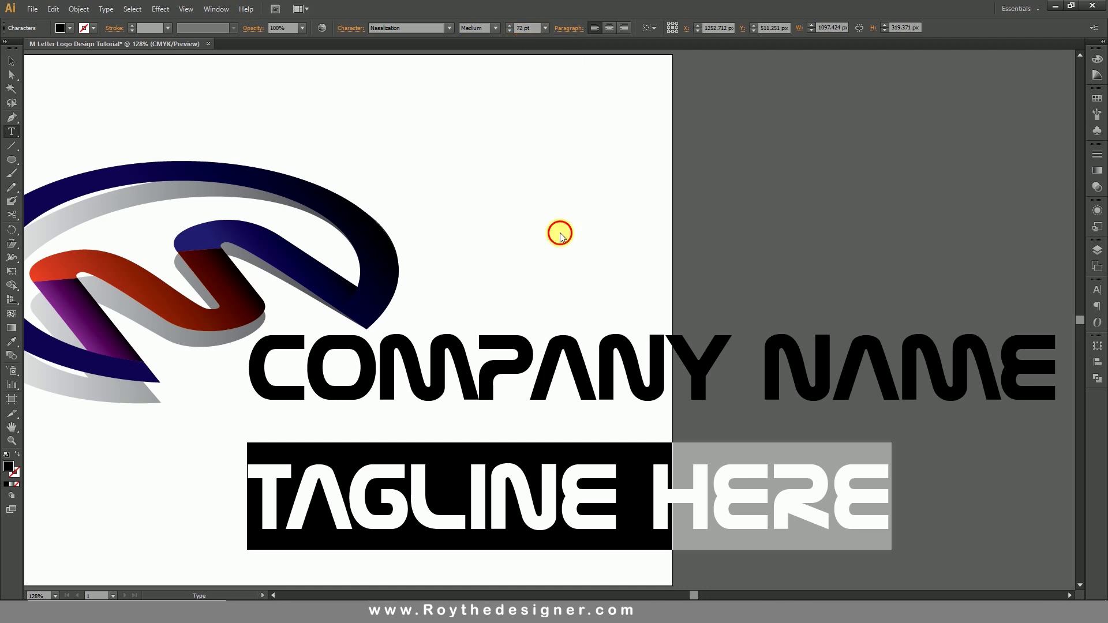
left_click(568, 445)
left_click_drag(568, 446, 198, 427)
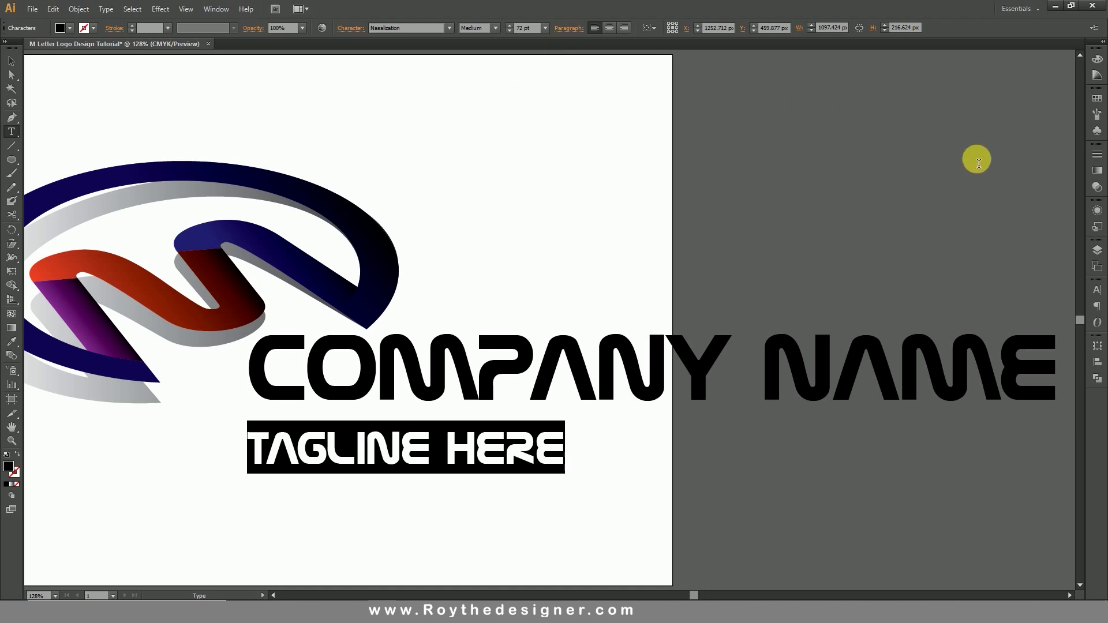
left_click(1101, 295)
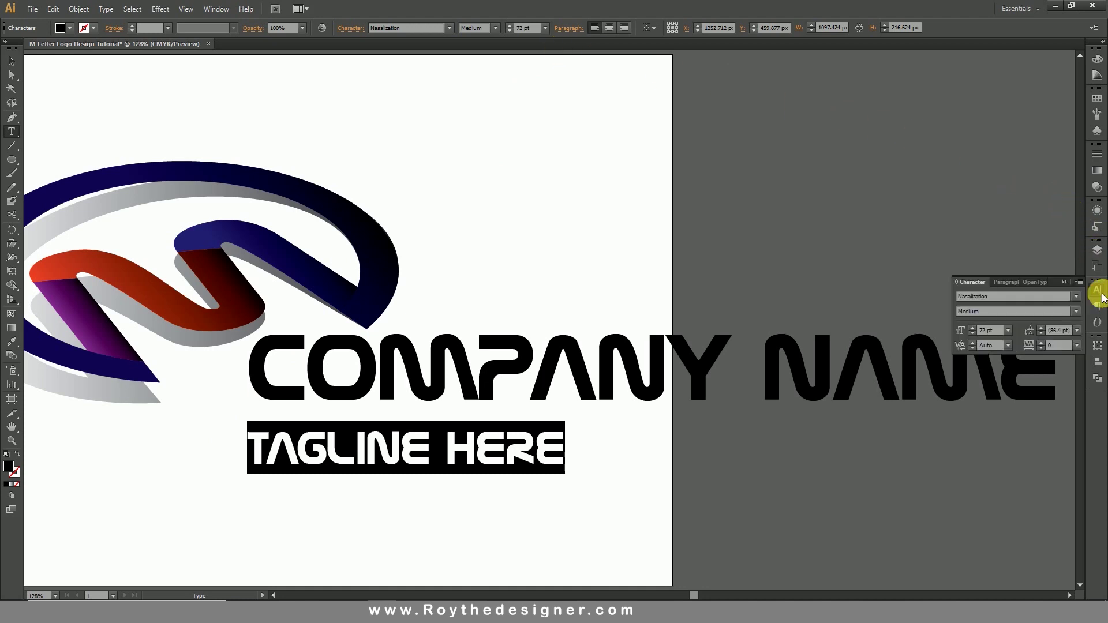
left_click(1075, 347)
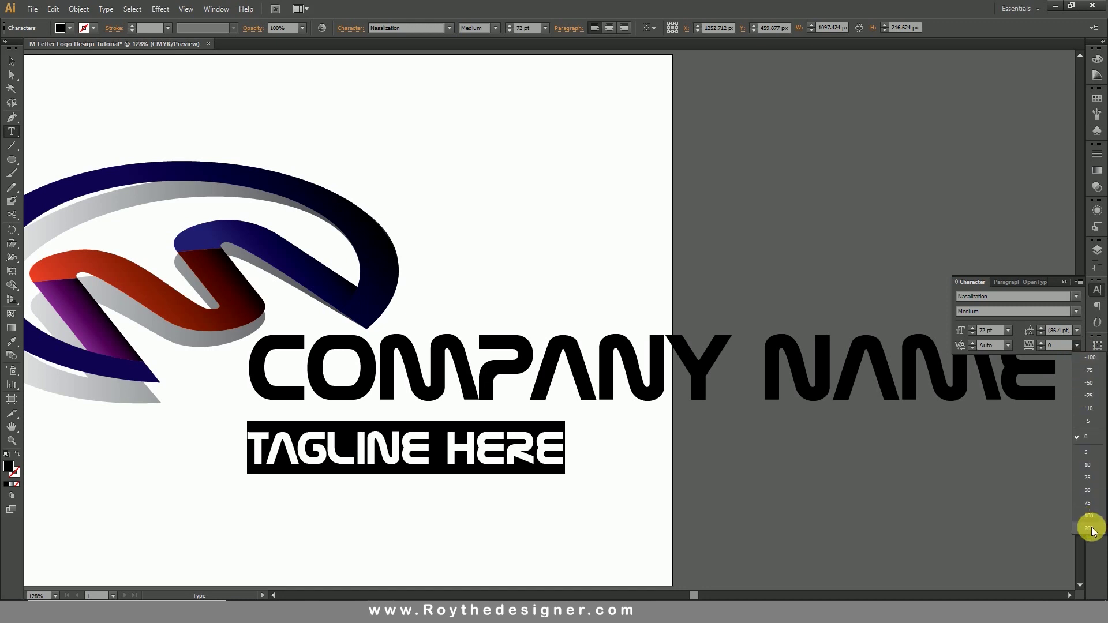
left_click(1090, 521)
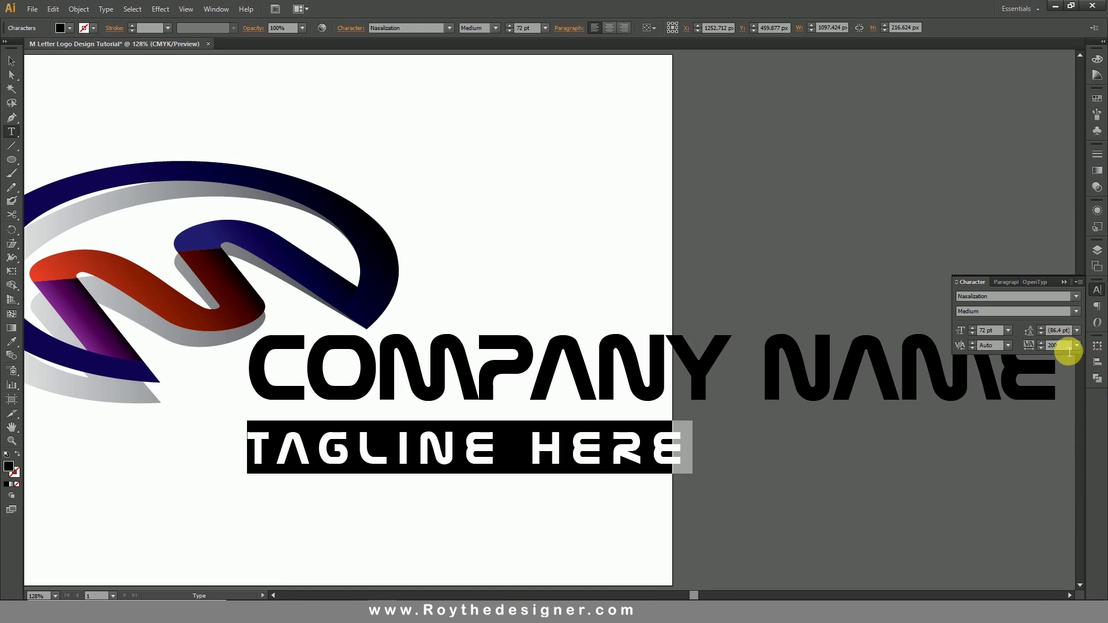
left_click_drag(1069, 347, 951, 353)
key("Return")
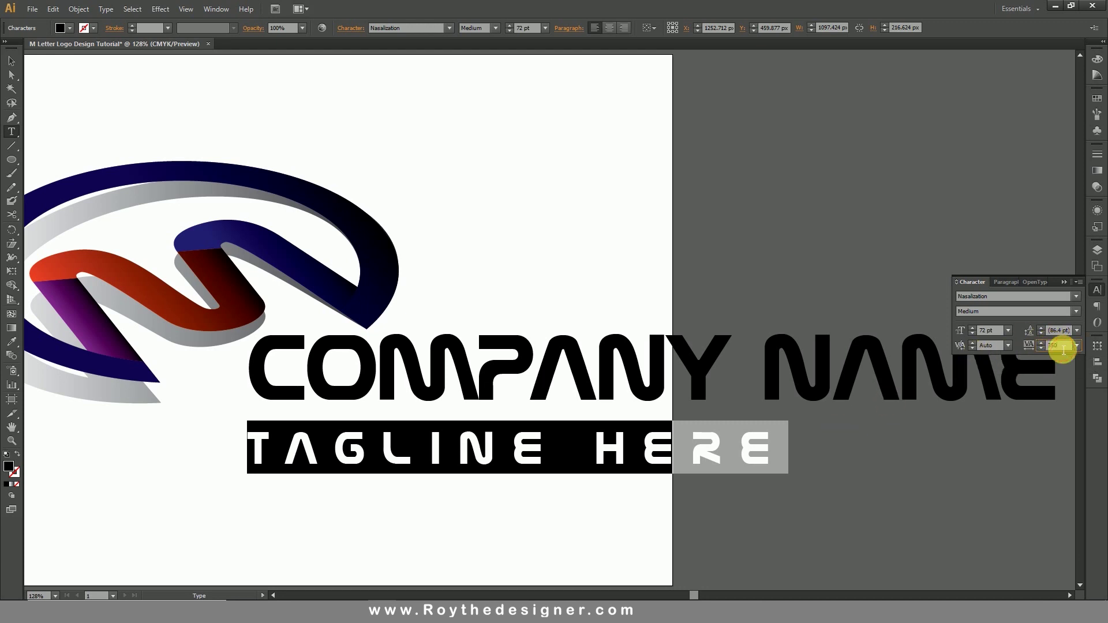
Reduce the font size of the COMPANY NAME line to 108 pt.
left_click(887, 370)
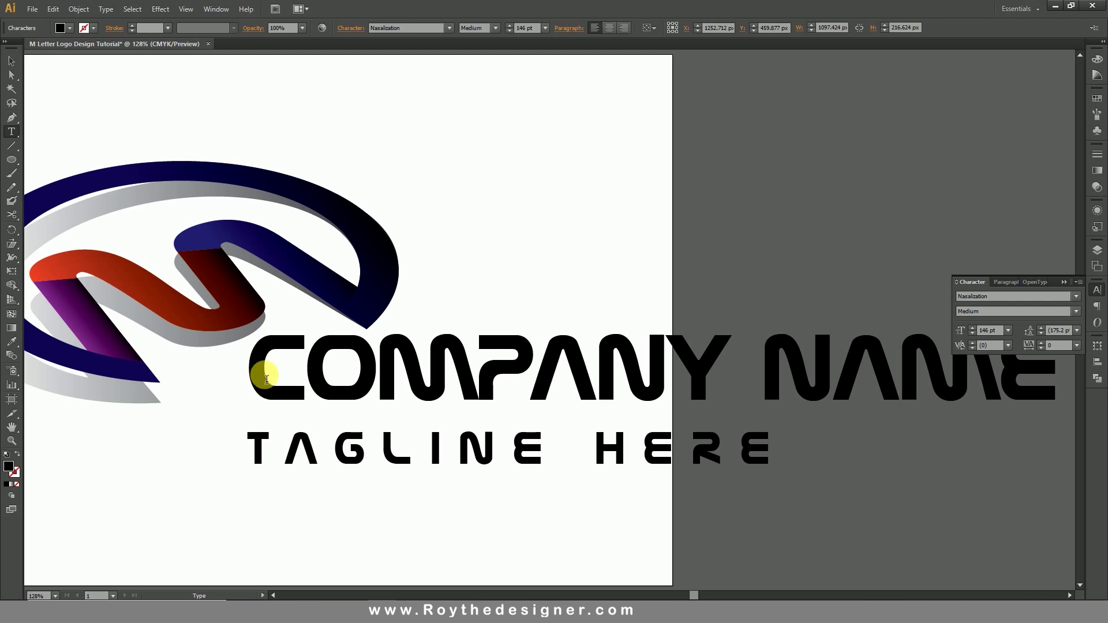
key("ctrl+minus")
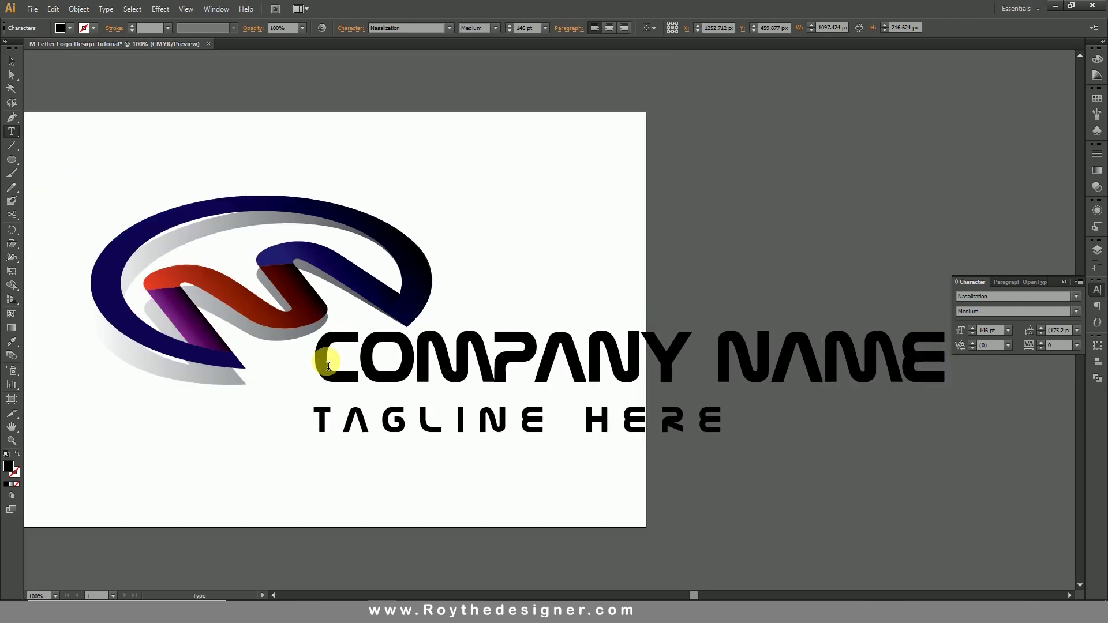
left_click_drag(328, 363, 958, 363)
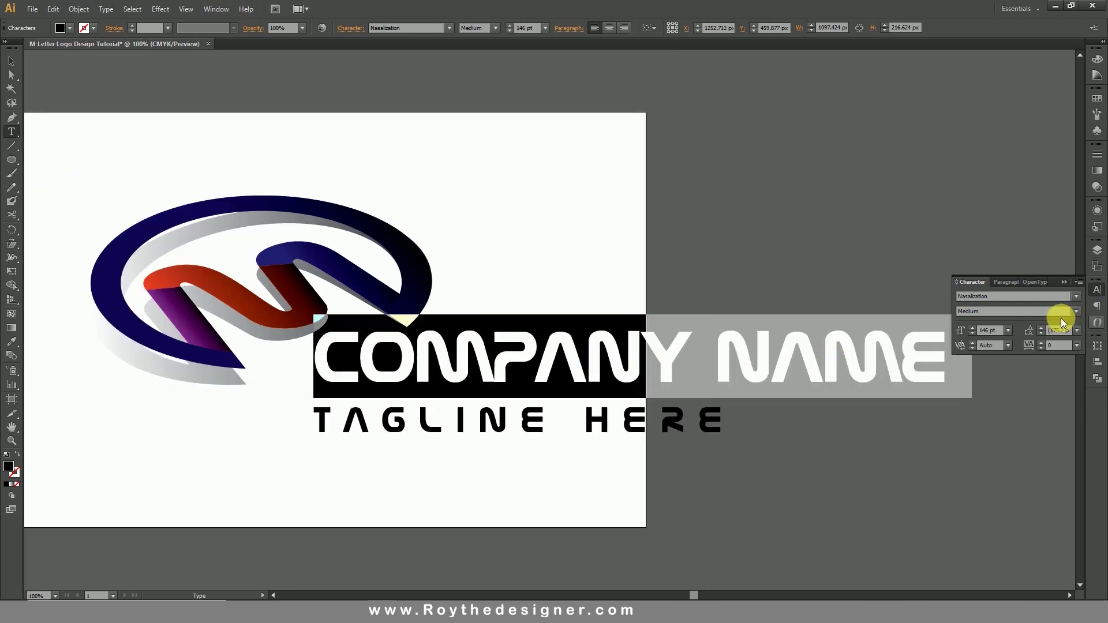
left_click(989, 330)
type("130")
key("Return")
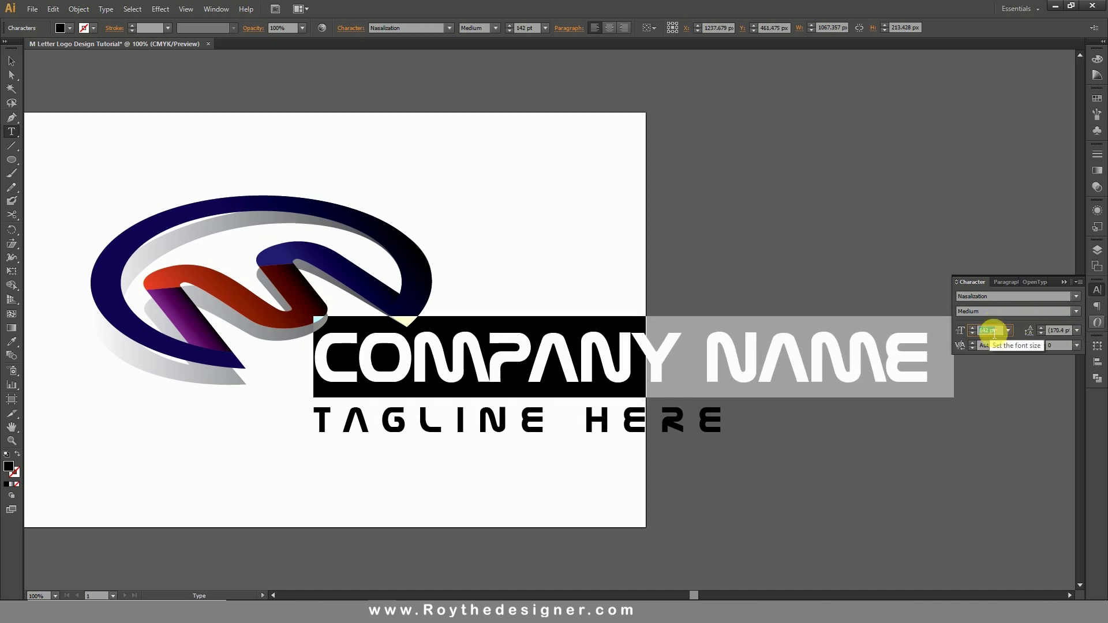
key("Down")
key("Down")
key("Down")
key("Down")
key("Down")
key("Down")
key("Down")
key("Down")
key("Down")
key("Down")
key("Down")
key("Down")
key("Down")
key("Down")
key("Down")
key("Down")
key("Down")
key("Down")
key("Down")
key("Down")
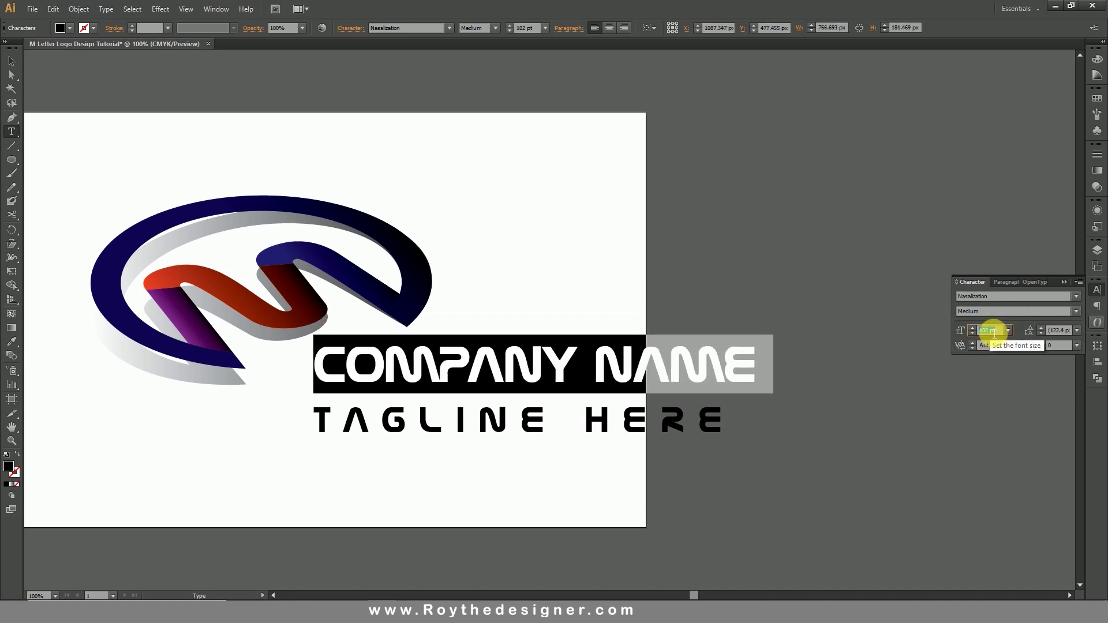
key("Up")
key("Up")
key("Up")
key("Up")
key("Up")
key("Up")
Reduce the font size of the TAGLINE HERE line to 52 pt.
left_click(716, 423)
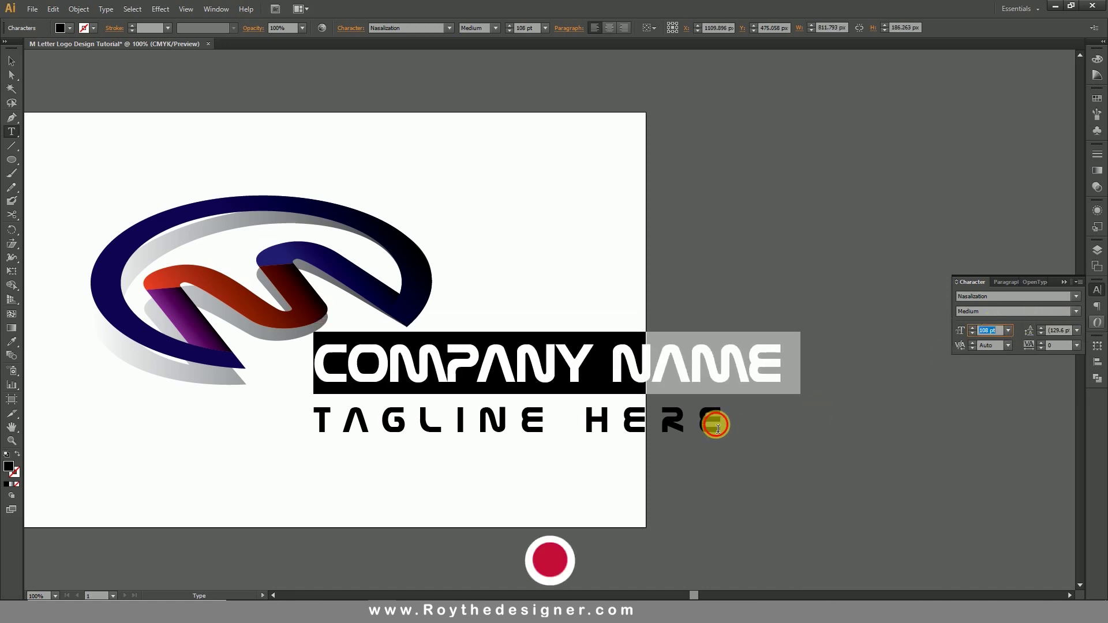
left_click_drag(696, 426, 287, 421)
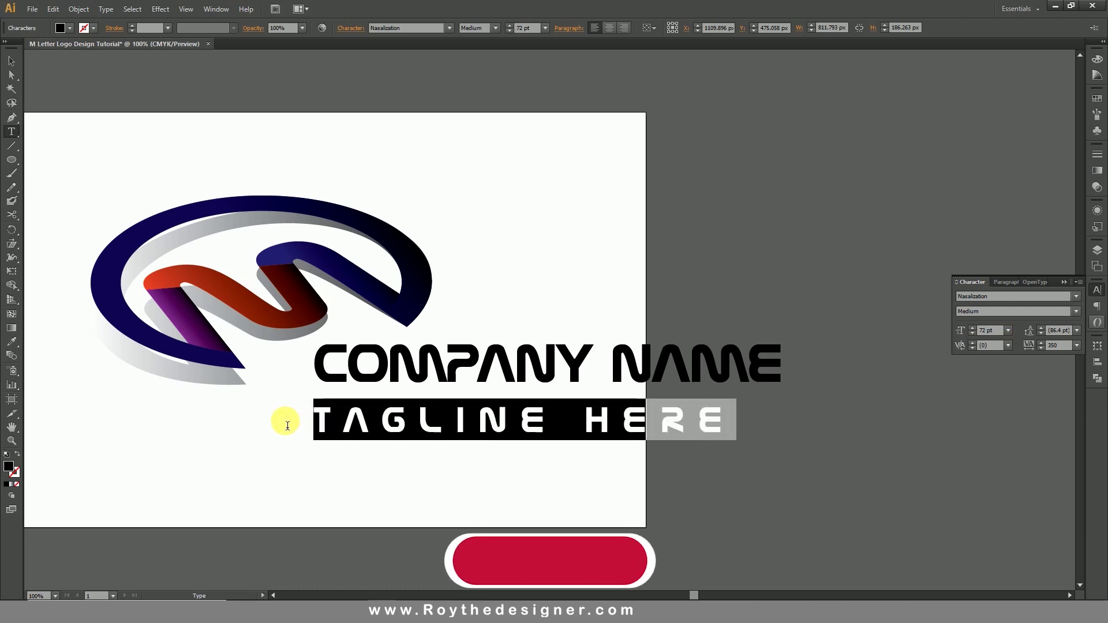
left_click(988, 332)
key("Down")
key("Down")
key("Down")
key("Down")
key("Down")
key("Down")
key("Down")
key("Down")
key("Down")
key("Down")
key("Down")
key("Down")
key("Down")
key("Down")
key("Down")
key("Down")
key("Down")
key("Down")
key("Down")
key("Down")
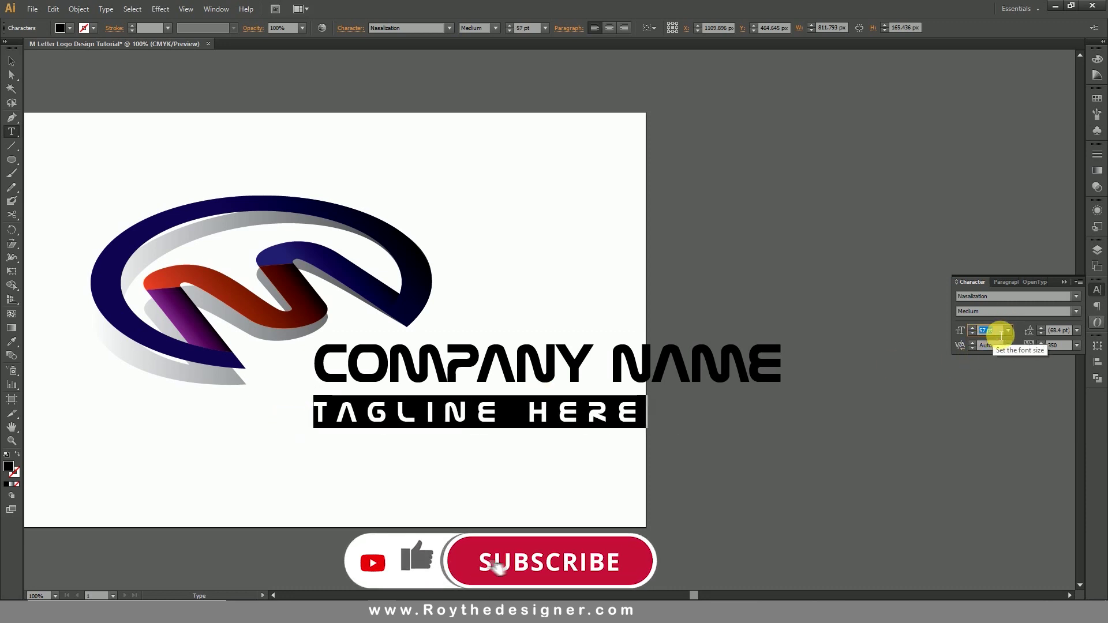
key("Up")
key("Up")
key("Up")
key("Up")
key("Up")
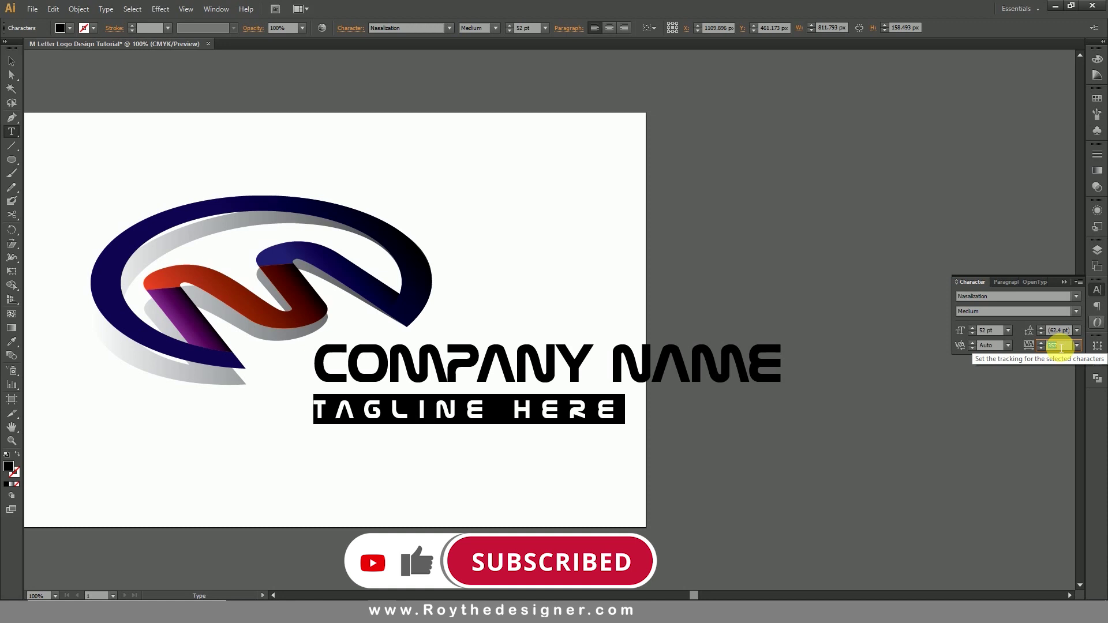
Widen the tagline's tracking to 877 so that it spans the width of the COMPANY NAME line.
key("Up")
key("Up")
key("Up")
key("Up")
key("Up")
key("Up")
key("Up")
key("Up")
key("Up")
key("Up")
key("Up")
key("Up")
key("Up")
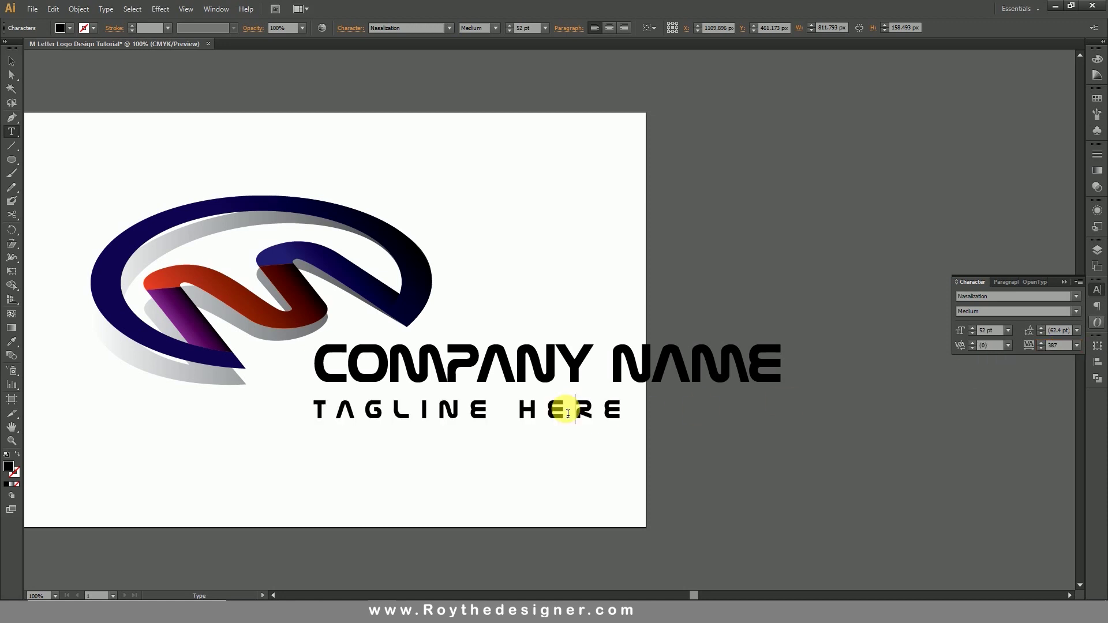
key("shift+Up")
key("shift+Up")
key("shift+Up")
key("shift+Up")
key("shift+Up")
key("shift+Up")
key("shift+Up")
key("shift+Up")
key("shift+Up")
key("shift+Up")
key("shift+Up")
key("shift+Up")
key("shift+Up")
key("shift+Up")
key("shift+Up")
key("shift+Up")
key("shift+Up")
key("shift+Up")
key("shift+Up")
key("shift+Up")
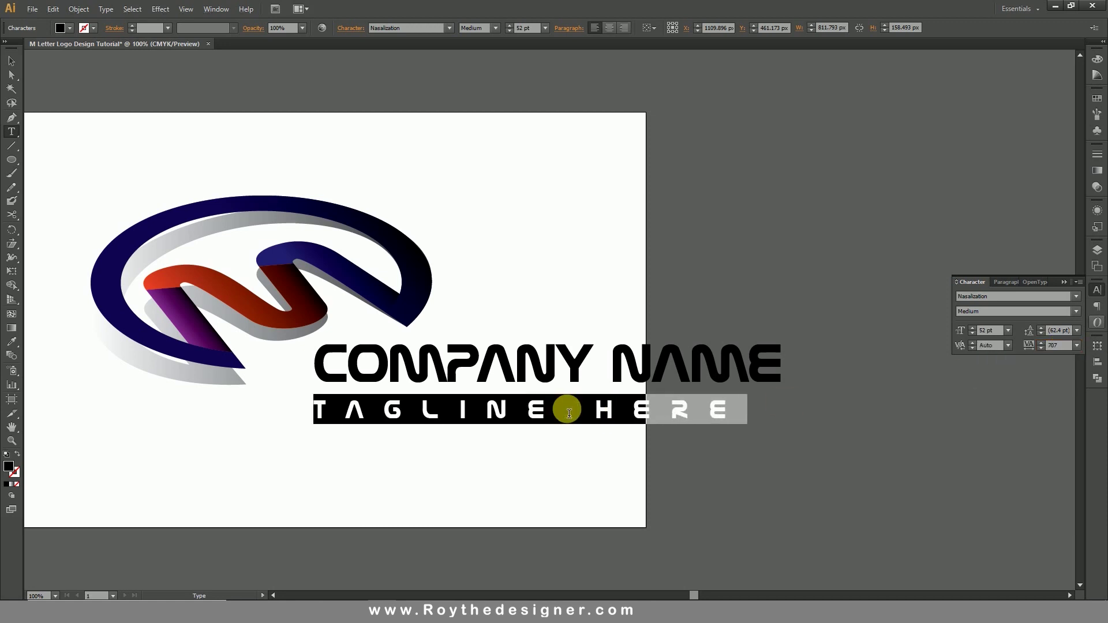
key("shift+Up")
key("shift+Up")
key("shift+Up")
key("shift+Up")
key("shift+Up")
key("shift+Up")
key("shift+Up")
key("shift+Up")
key("shift+Up")
key("shift+Up")
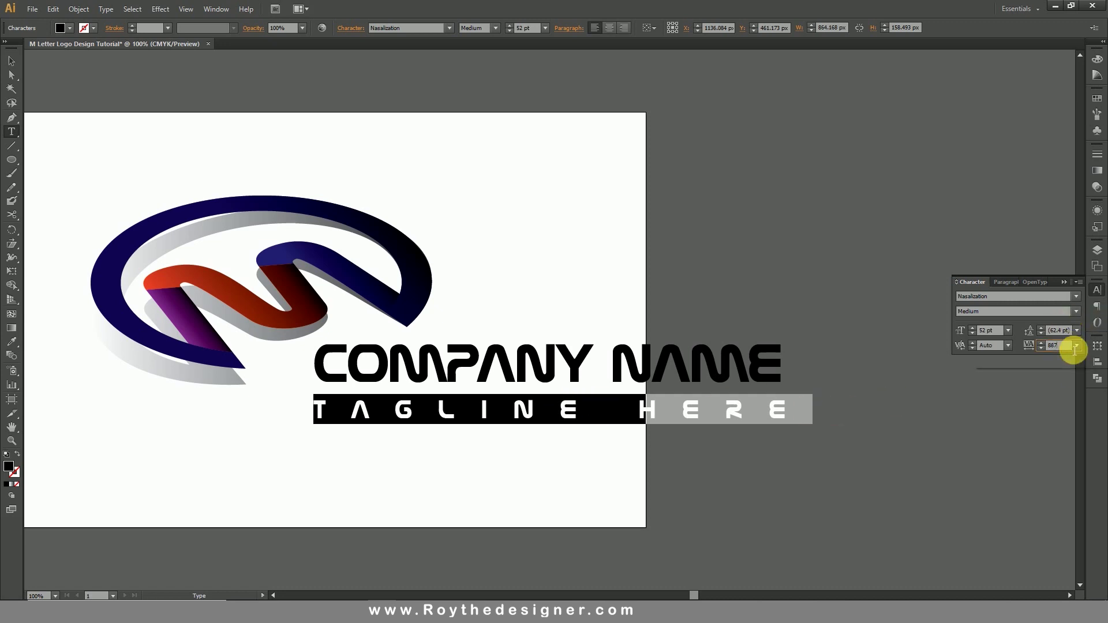
scroll(1075, 350, "down", 2)
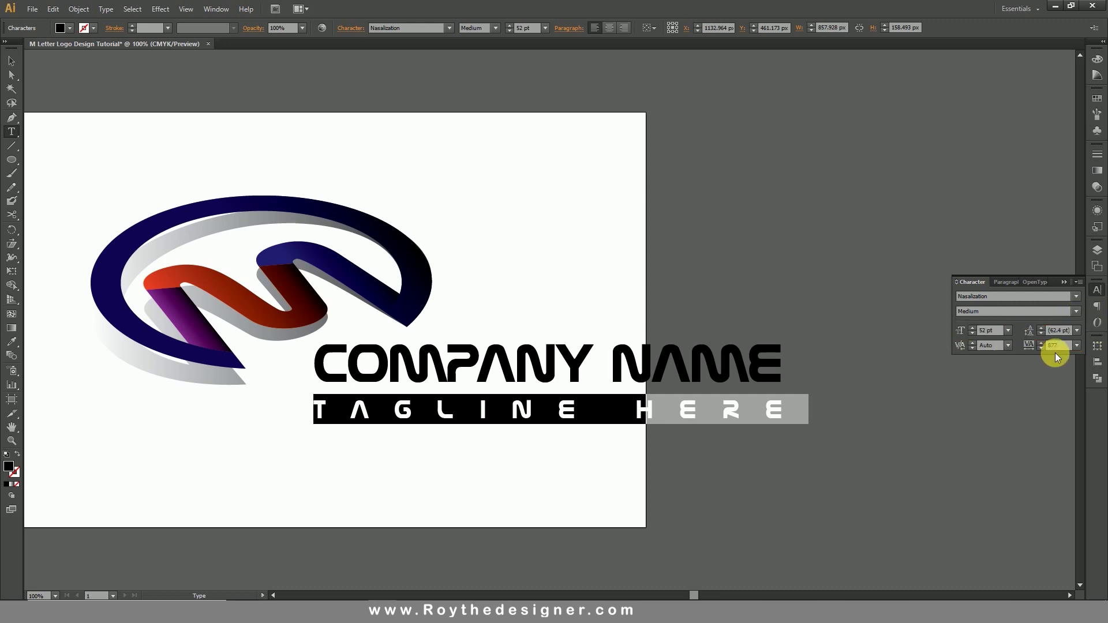
Colour the TAGLINE HERE line grey with C 0, M 0, Y 0 and K 70.
left_click(1097, 59)
left_click_drag(1047, 113, 1034, 110)
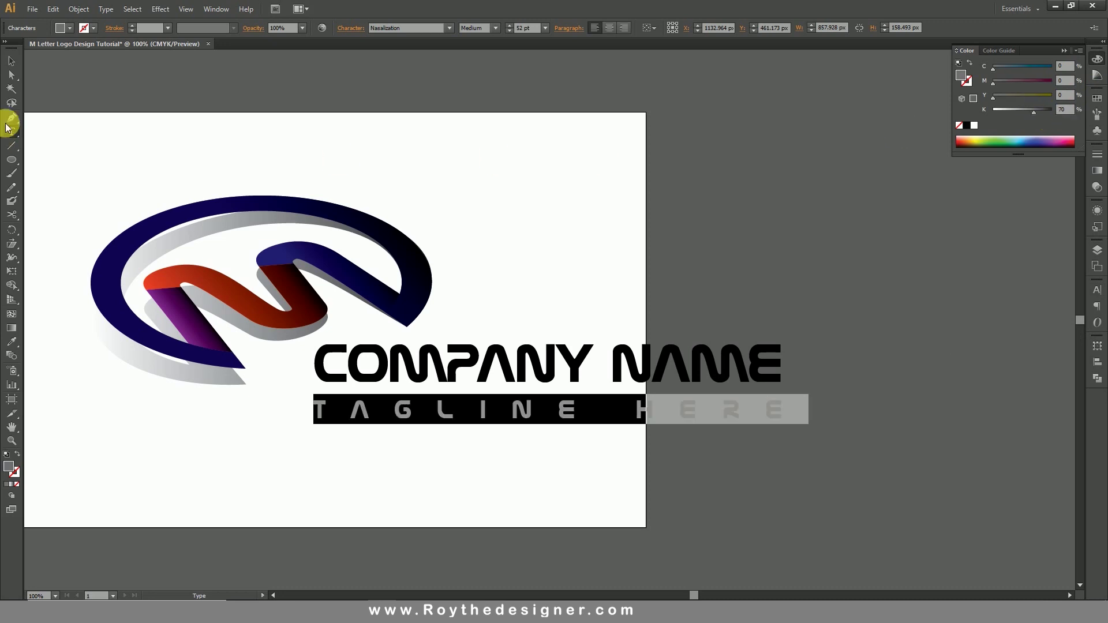
left_click(12, 60)
Colour the COMPANY NAME line navy with C 100, M 100, Y 0 and K 35.
double_click(519, 369)
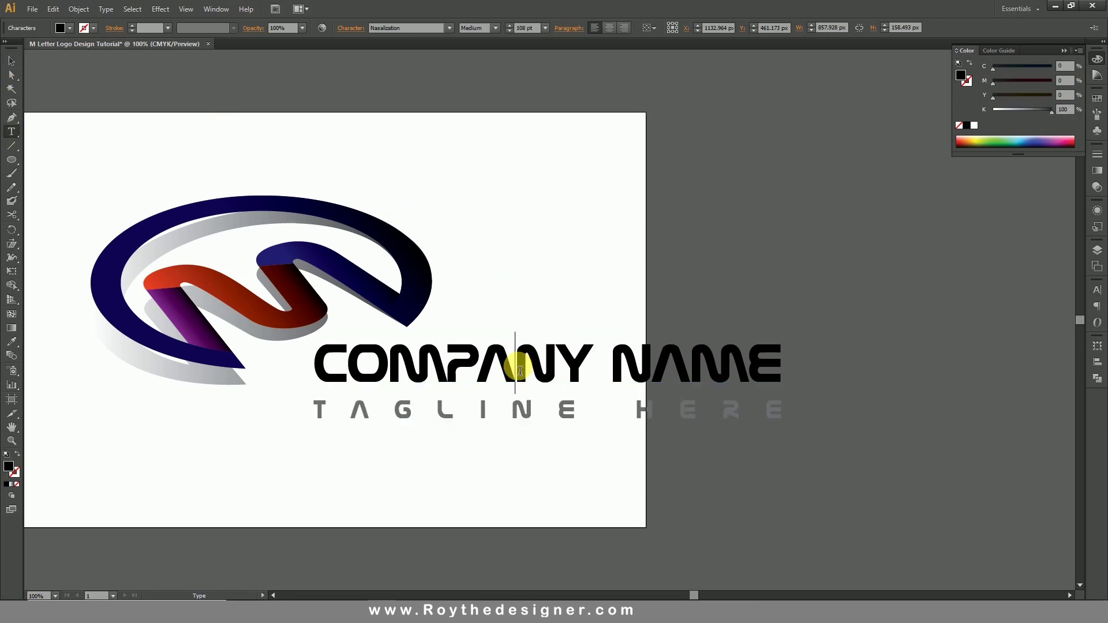
key("ctrl+a")
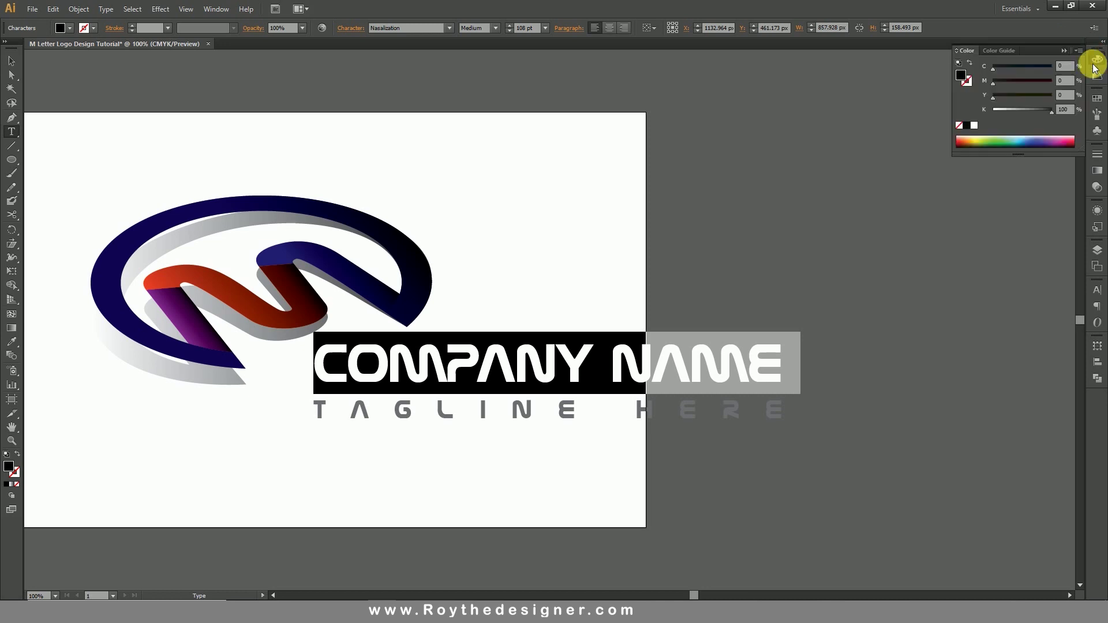
left_click_drag(1043, 116, 993, 109)
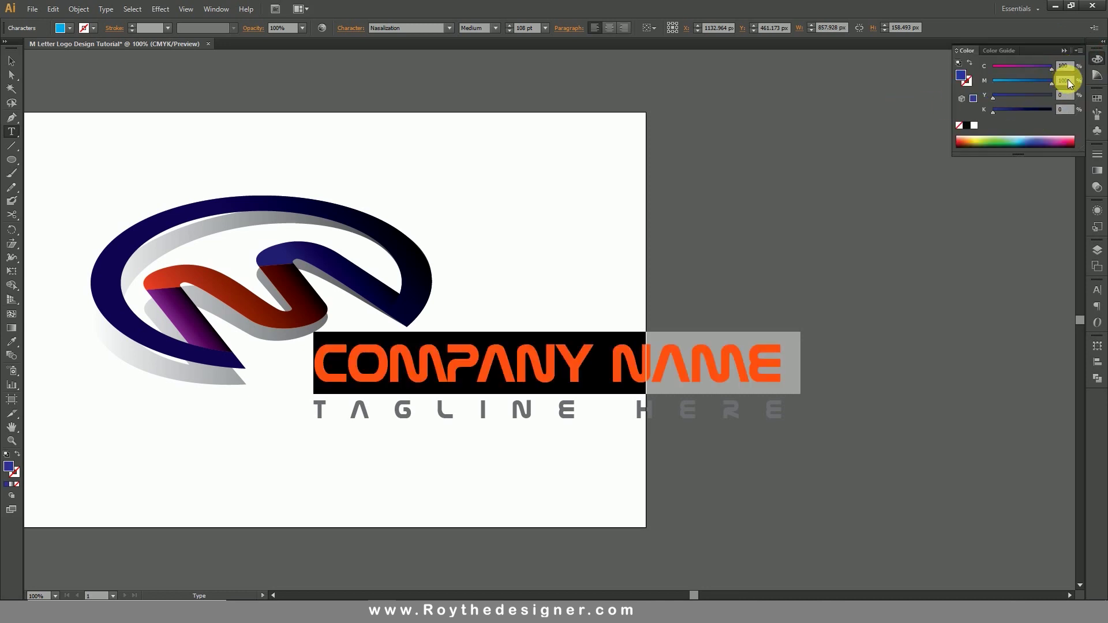
key("Return")
left_click(1067, 110)
type("3")
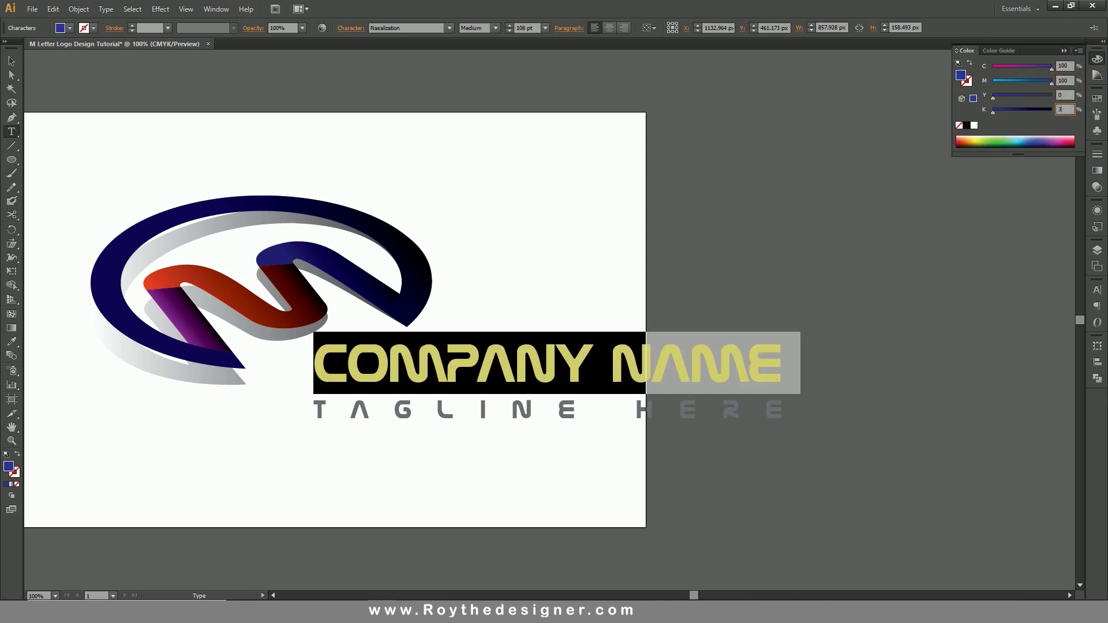
type("5")
key("Return")
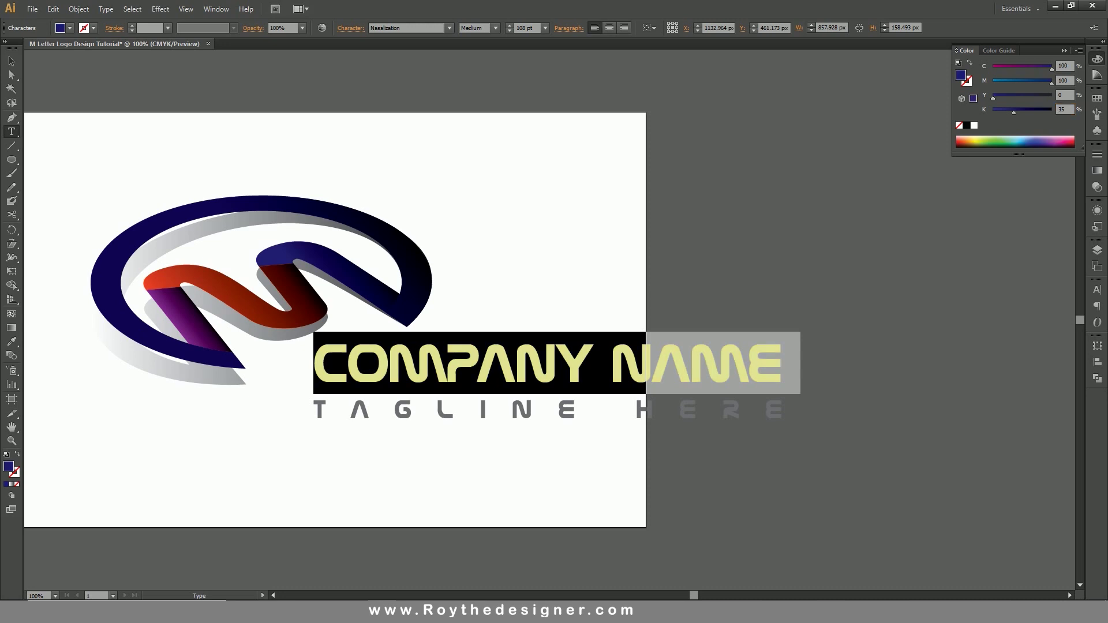
Scale the company name and tagline text down to about 598 px wide and place it beneath the M emblem, within the artboard.
left_click(17, 65)
left_click(754, 408)
left_click_drag(809, 426, 658, 397)
left_click_drag(548, 361, 515, 375)
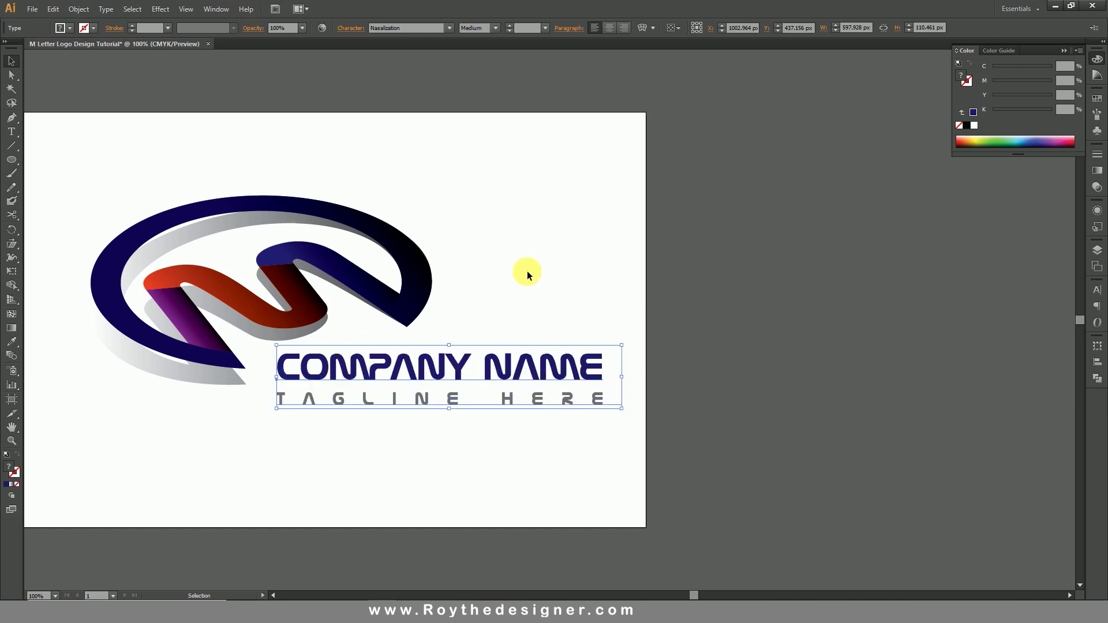
left_click(564, 285)
Move the whole logo, emblem and text together, to the left on the artboard.
scroll(564, 285, "left", 3)
key("z")
left_click_drag(153, 130, 912, 491)
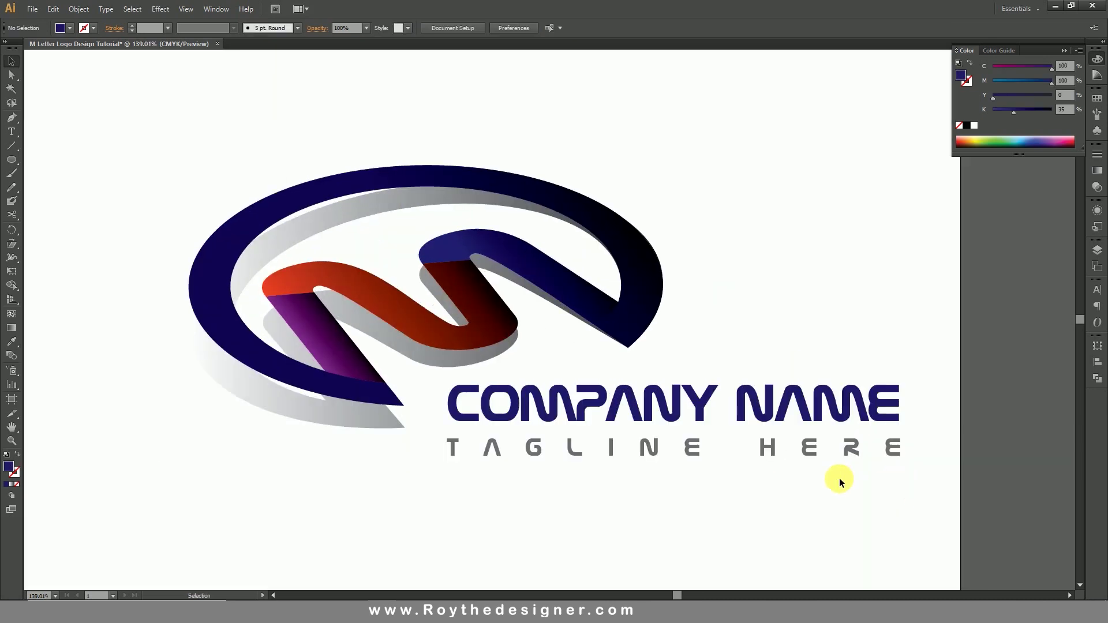
key("v")
left_click_drag(849, 509, 322, 289)
left_click_drag(809, 411, 700, 402)
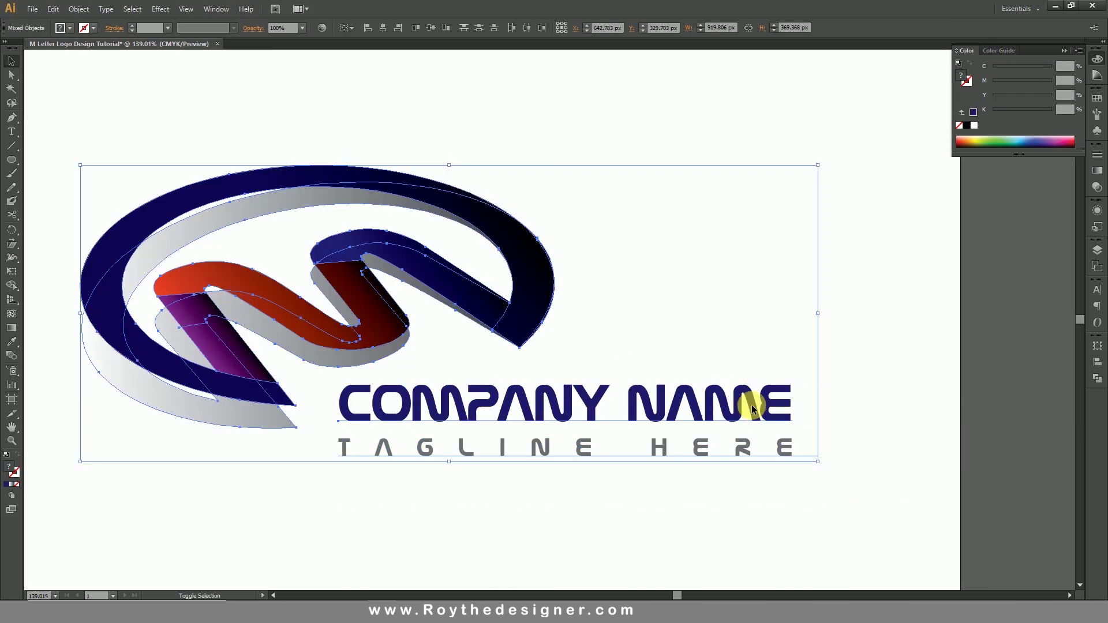
Scale the M emblem down to about 513 px wide and position it close to the company name.
left_click_drag(468, 121, 341, 303)
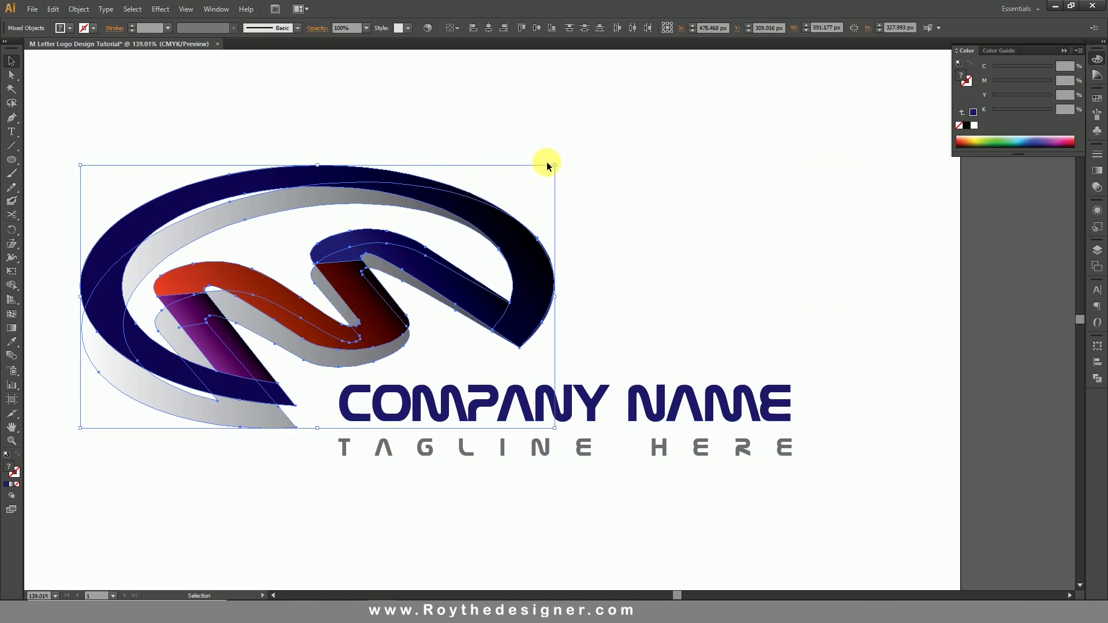
left_click_drag(555, 166, 493, 199)
left_click_drag(433, 330, 475, 325)
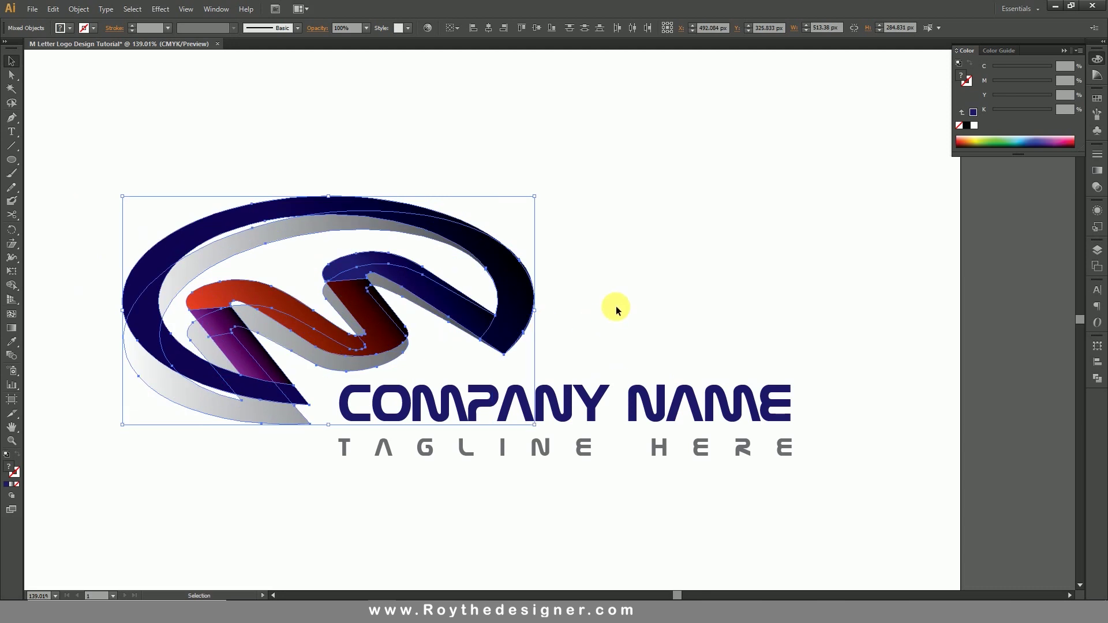
left_click(616, 307)
Enlarge the emblem and text together to about 922 px wide and centre them horizontally on the artboard.
key("z")
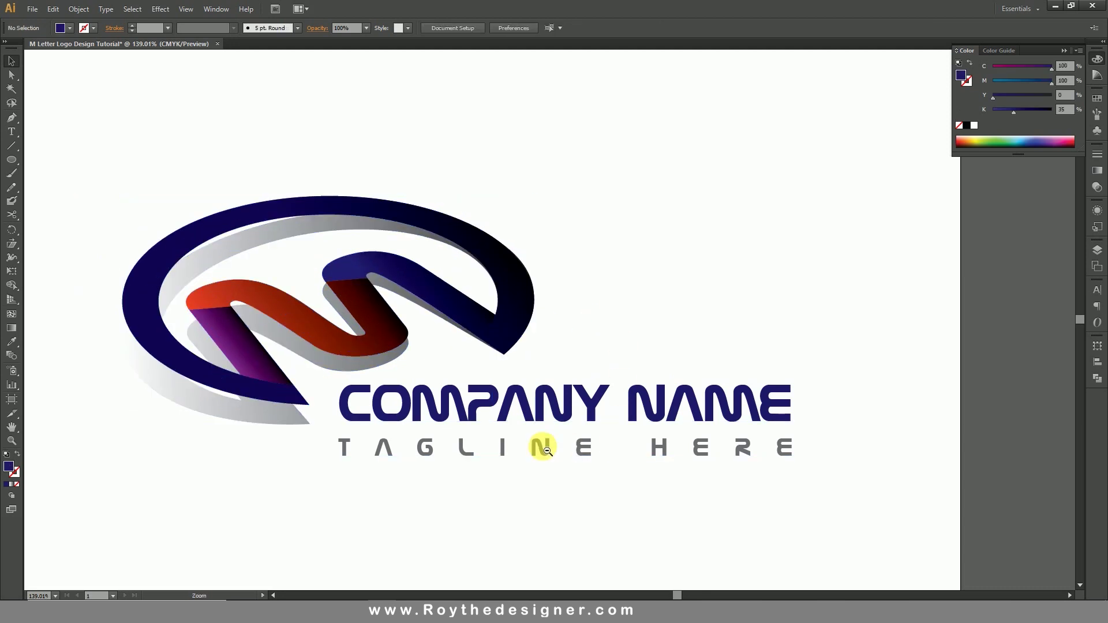
left_click(547, 450, "alt")
left_click_drag(687, 379, 735, 438)
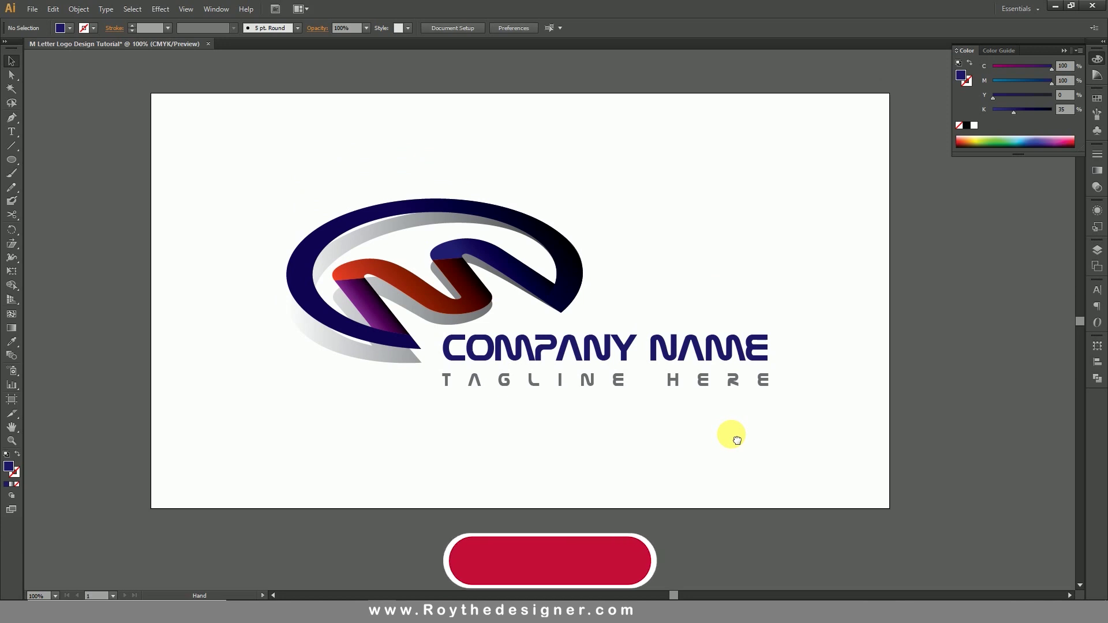
key("v")
left_click(625, 378)
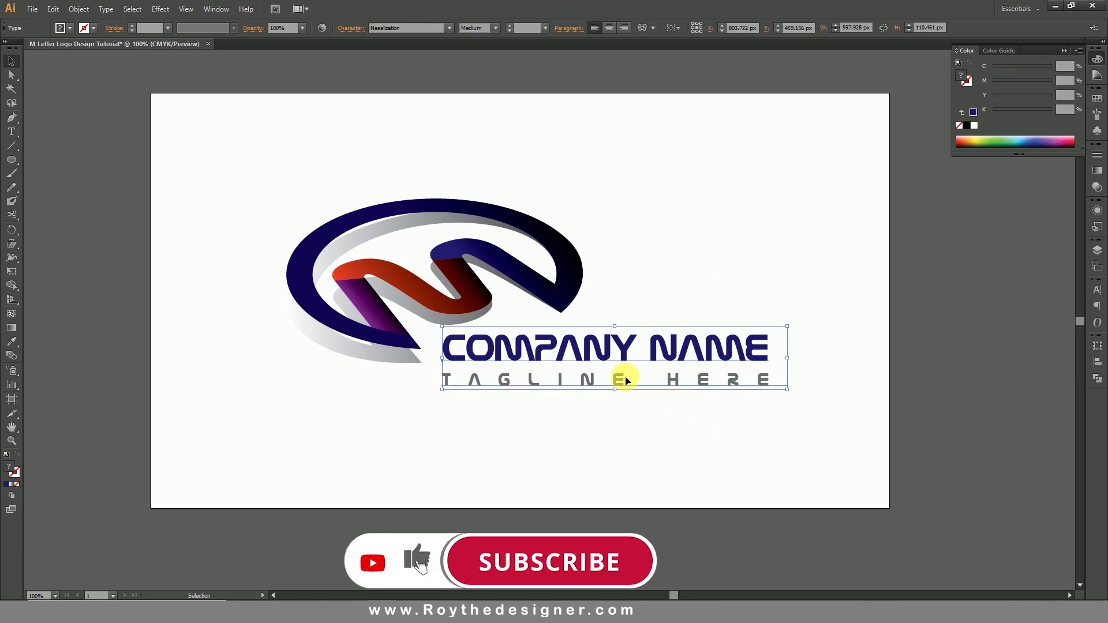
left_click_drag(739, 426, 254, 185)
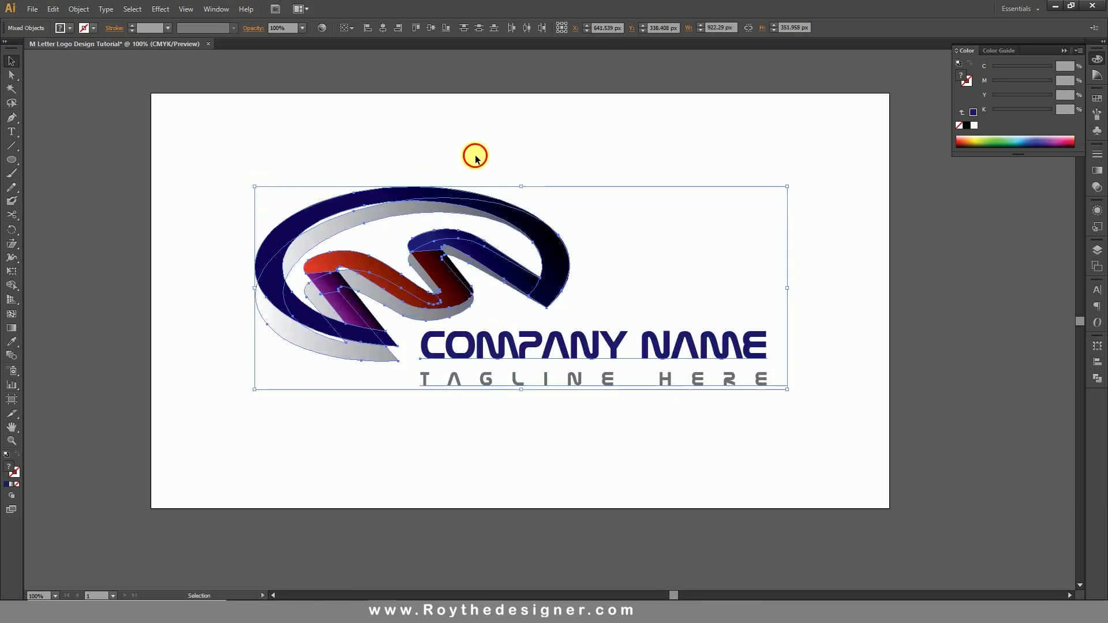
left_click(461, 158)
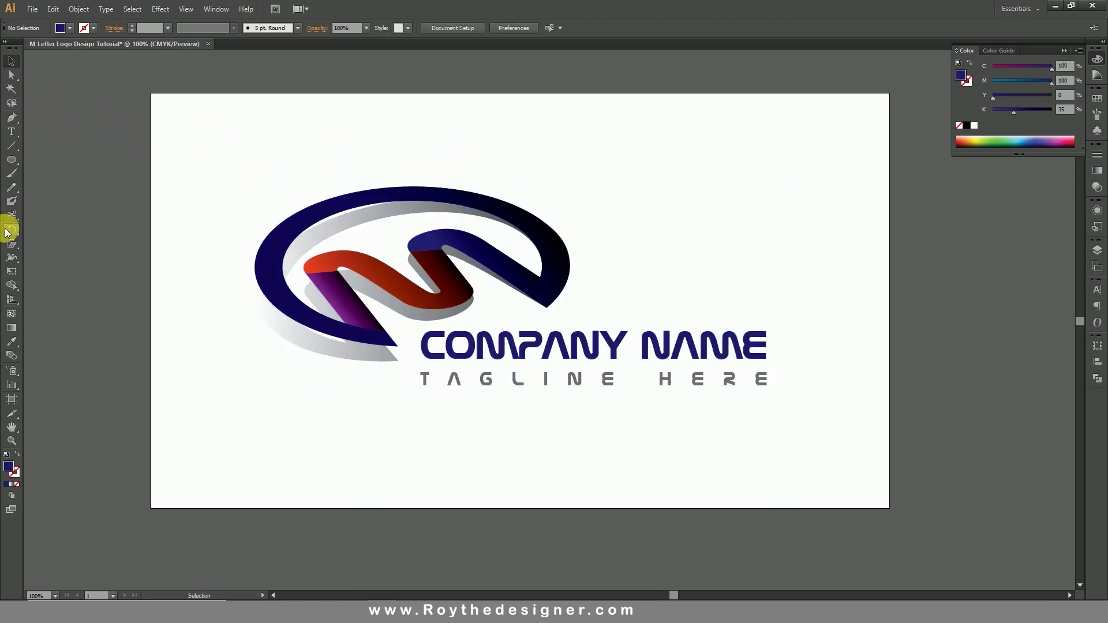
Draw a 1280 by 720 px rectangle covering the whole artboard and send it to the back behind the logo.
left_click_drag(11, 160, 54, 164)
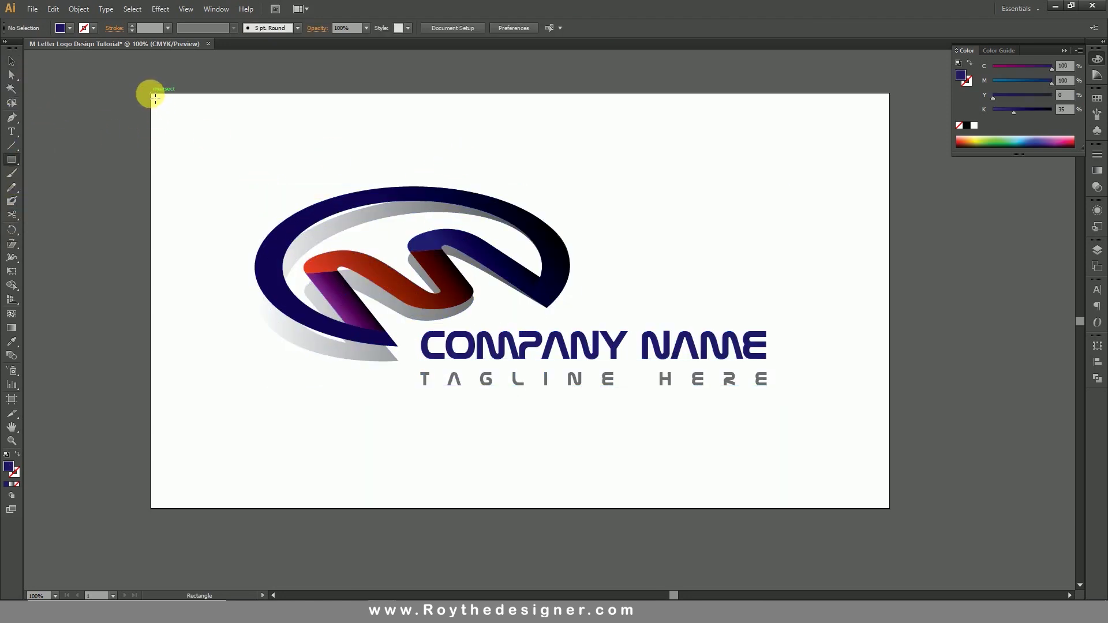
left_click_drag(156, 98, 889, 509)
left_click(11, 61)
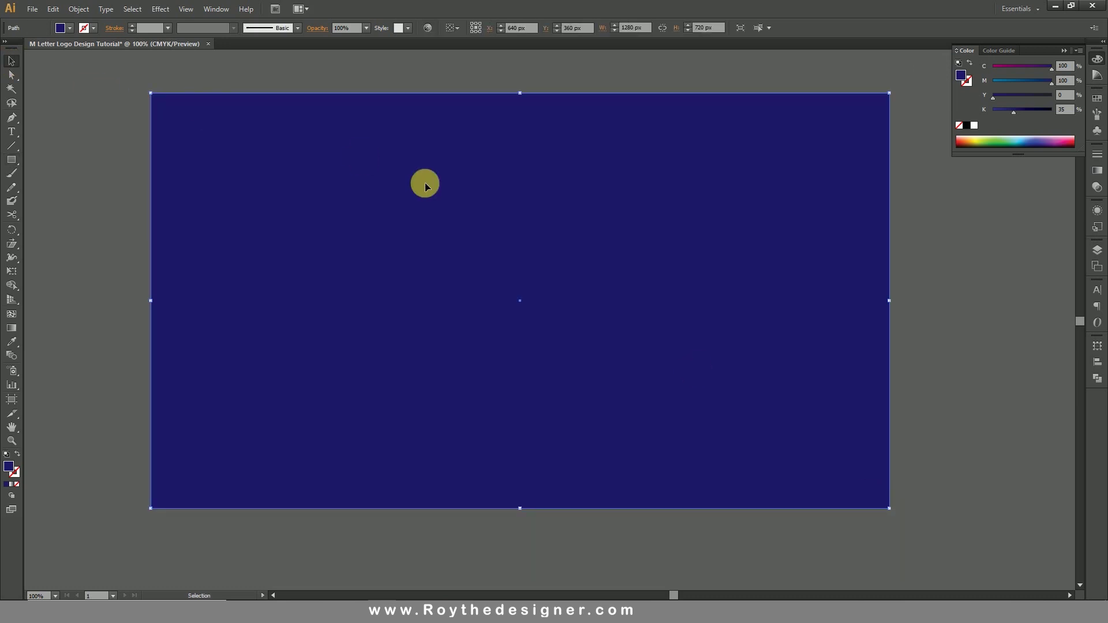
right_click(442, 193)
mouse_move(503, 348)
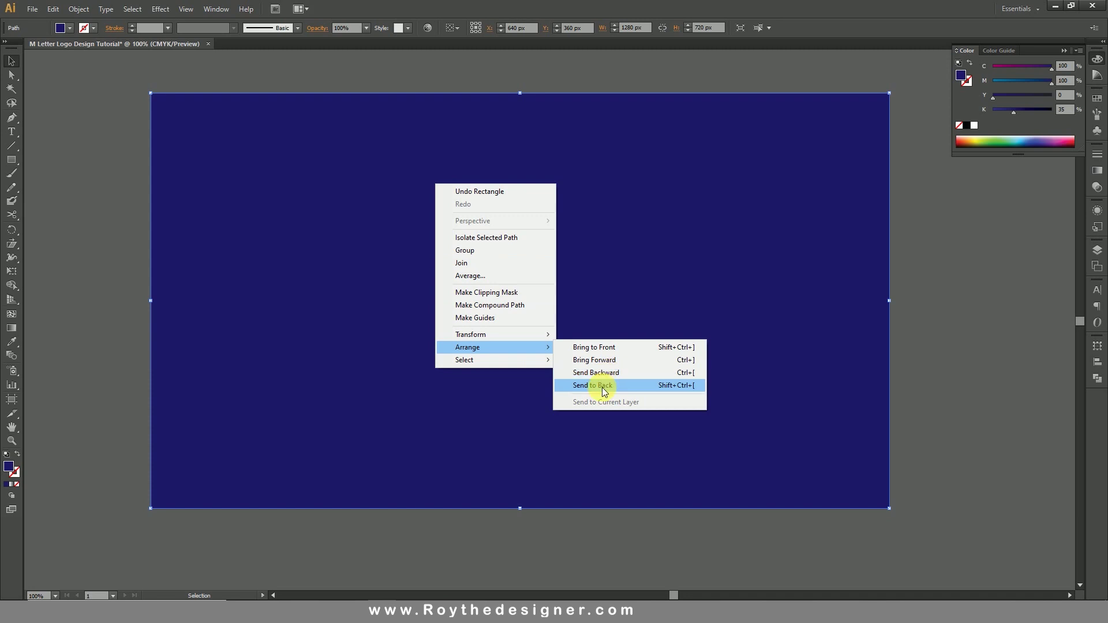
left_click(601, 386)
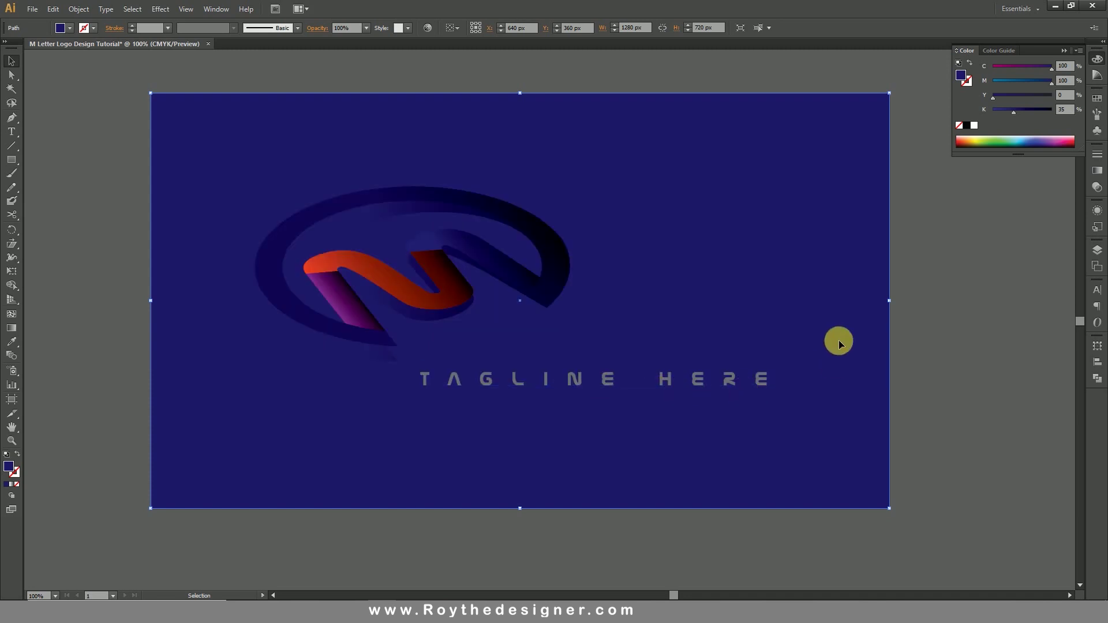
left_click(965, 304)
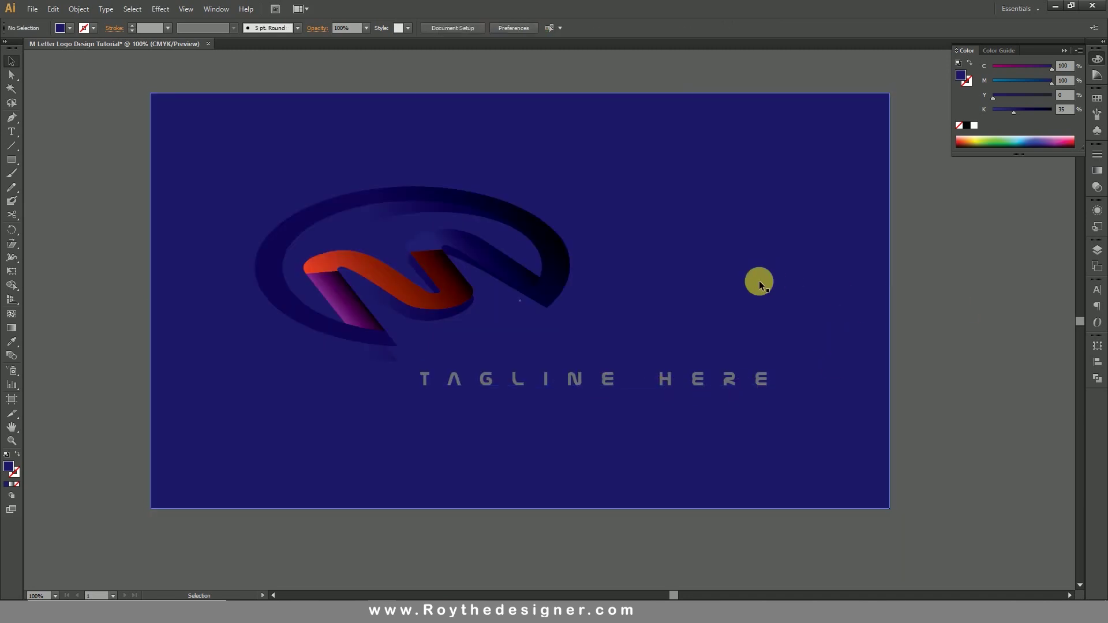
Set the blending mode of the emblem's gradient shadow to Normal.
left_click(389, 360)
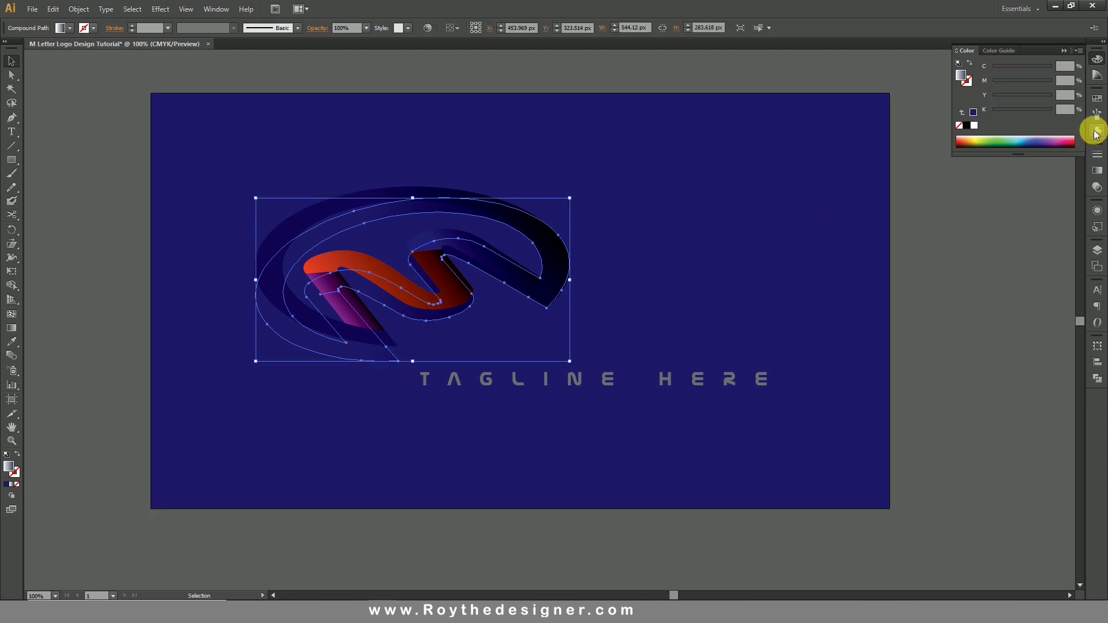
left_click(1099, 171)
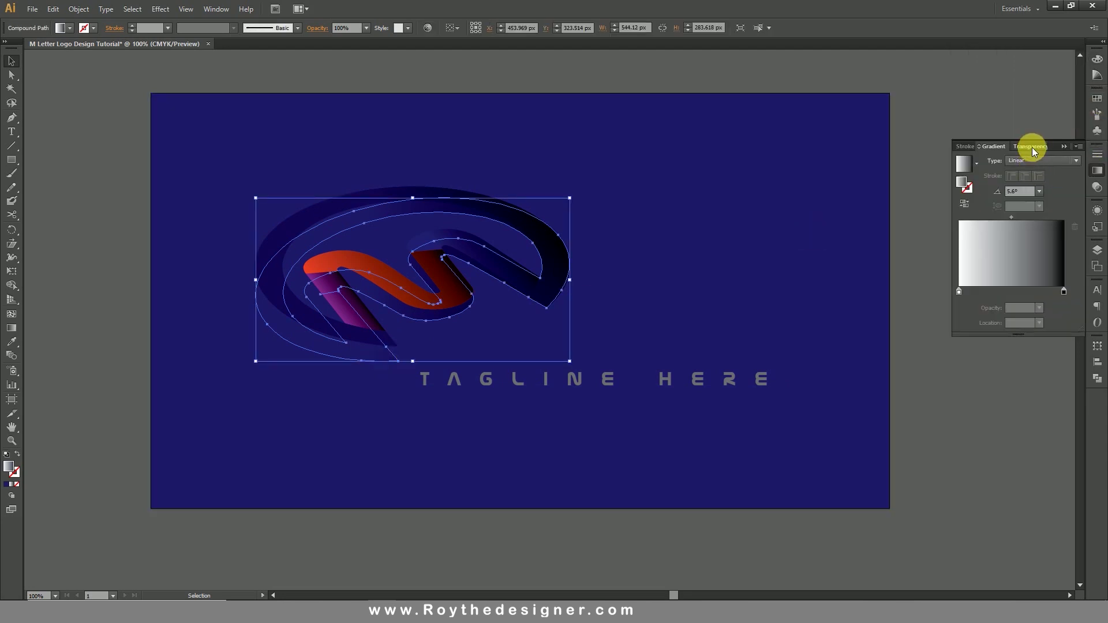
left_click(1032, 147)
left_click(989, 161)
left_click(977, 173)
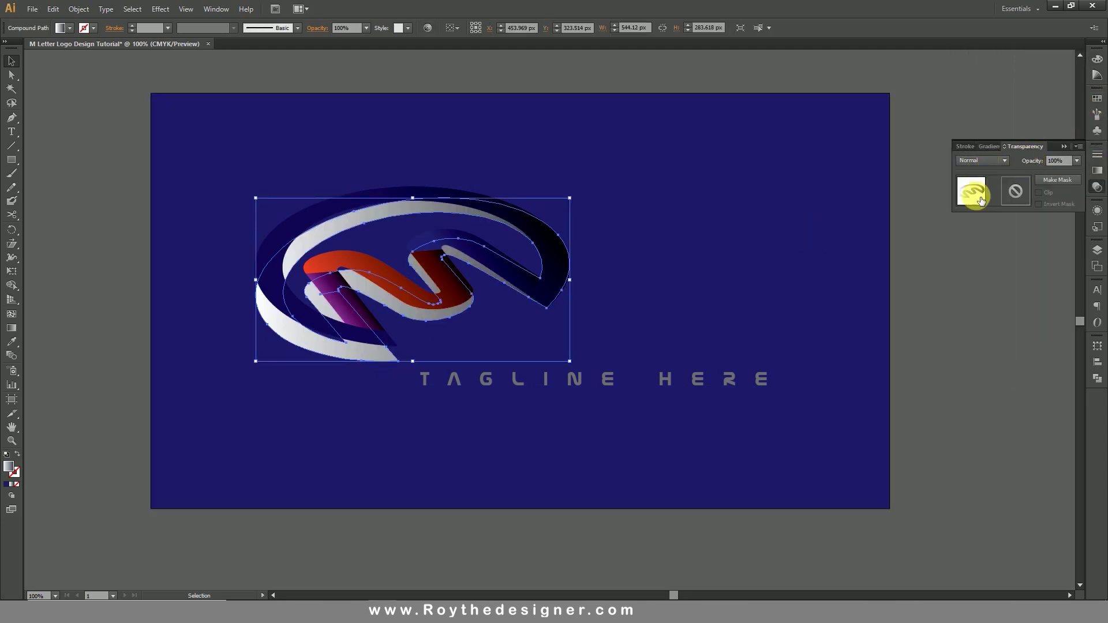
left_click(965, 330)
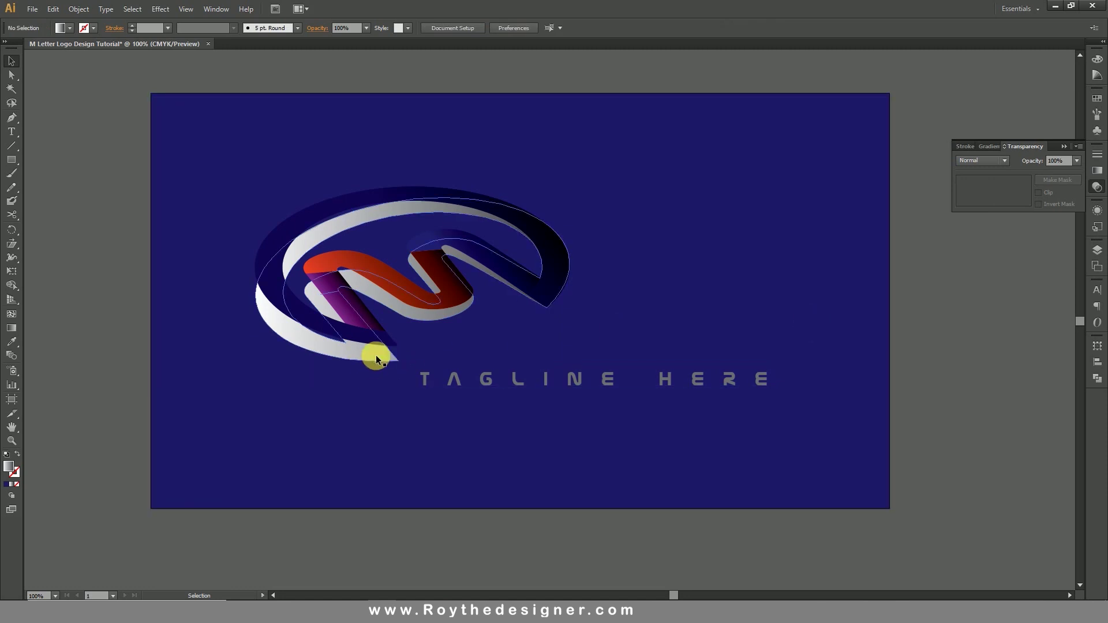
Recolour the background rectangle light grey with C 0, M 0, Y 0 and K 5.
left_click(731, 295)
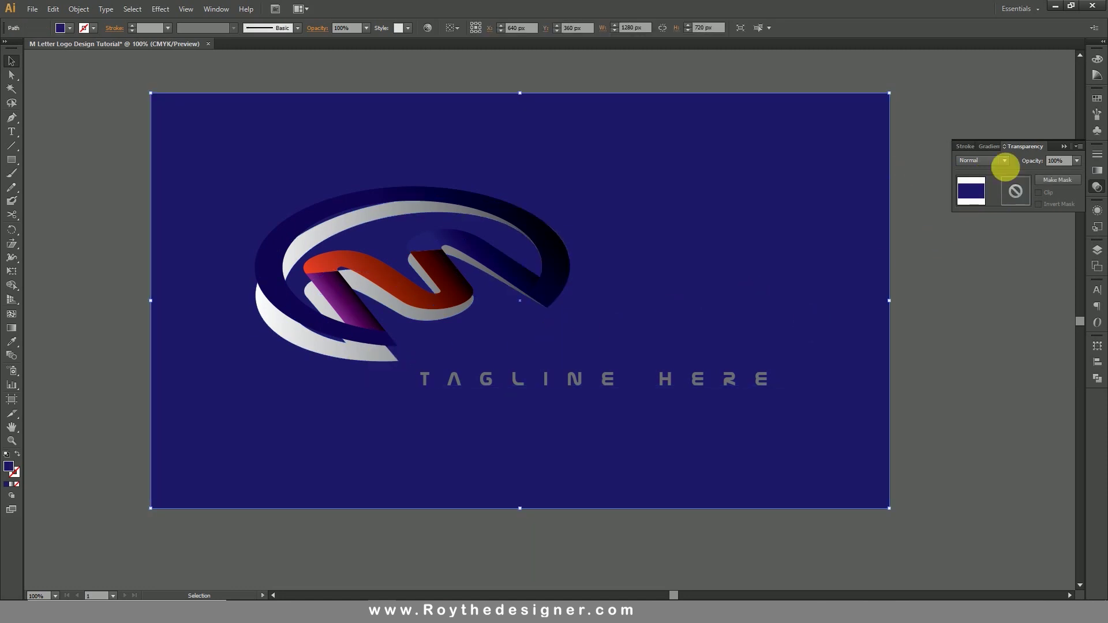
left_click(1096, 60)
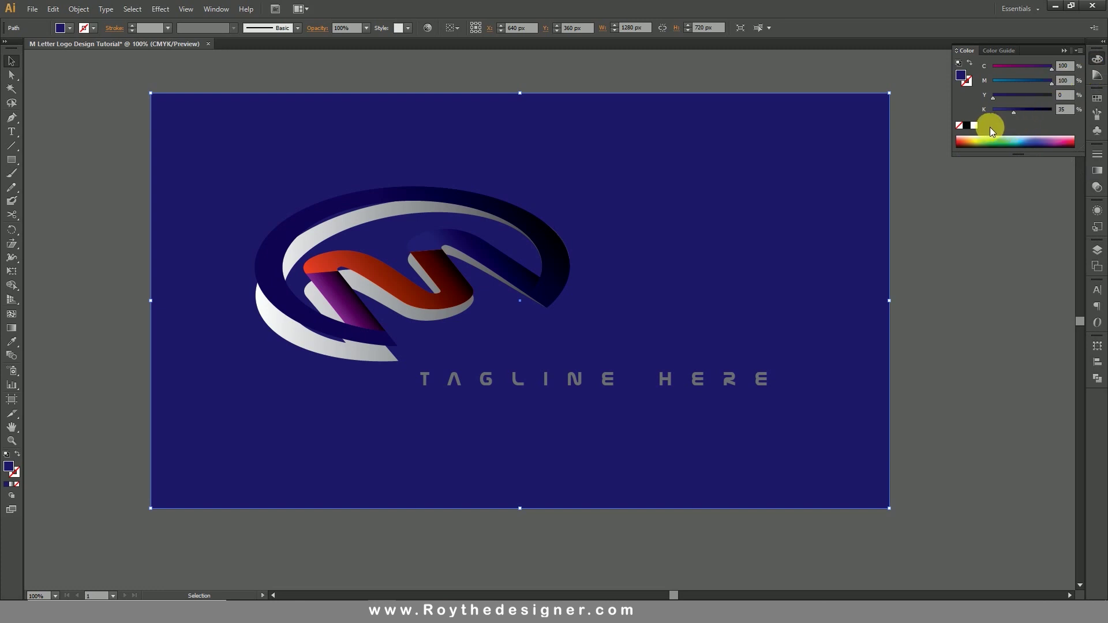
left_click(967, 125)
left_click_drag(1019, 111, 991, 109)
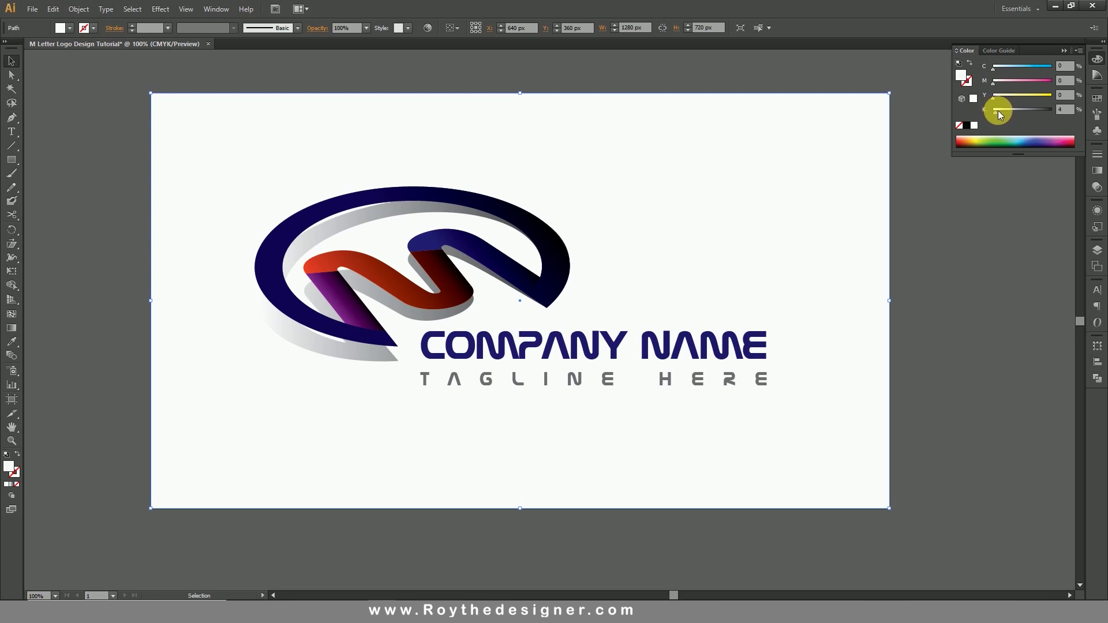
left_click_drag(999, 109, 999, 110)
left_click(941, 336)
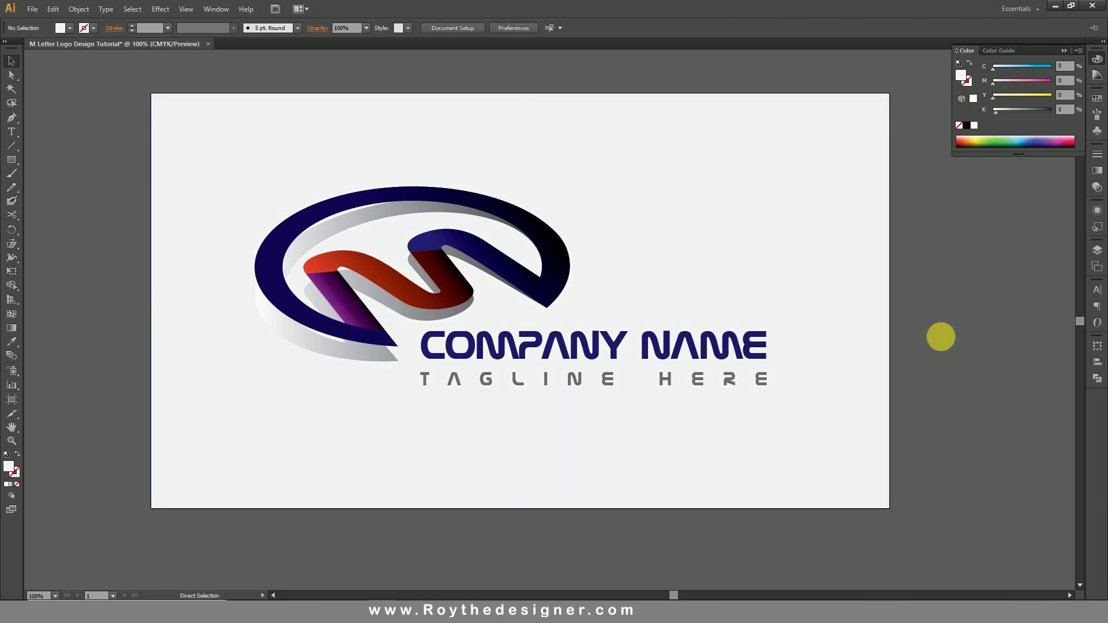
key("ctrl+0")
left_click(1097, 59)
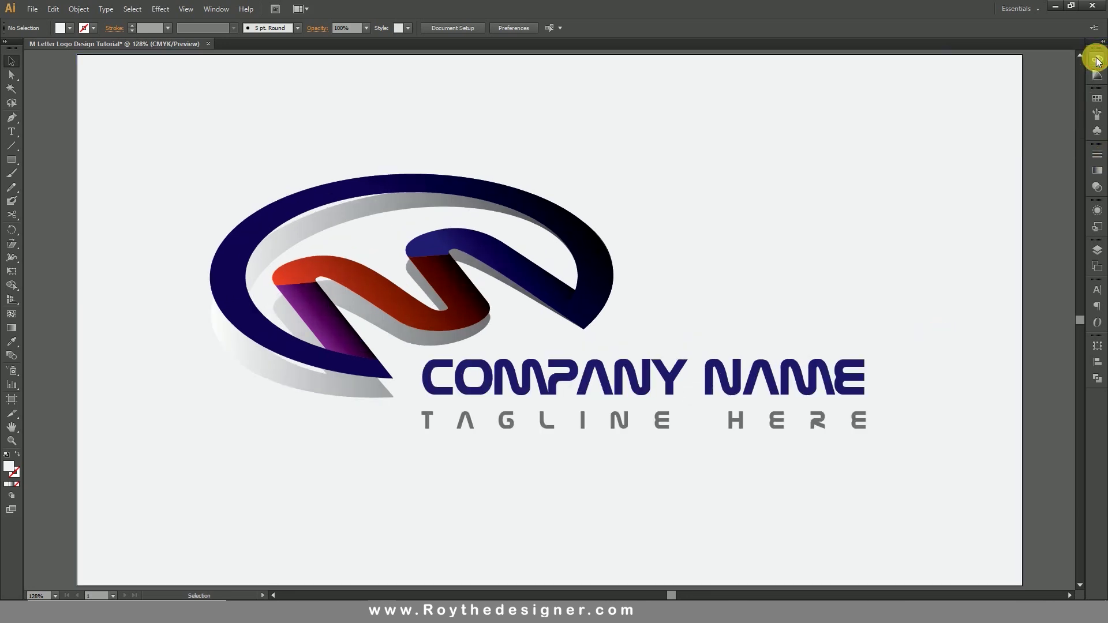
Save the document as M Letter Logo Design Tutorial.ai in Illustrator CS6 format with PDF compatibility, embedded ICC profiles and compression.
left_click(31, 9)
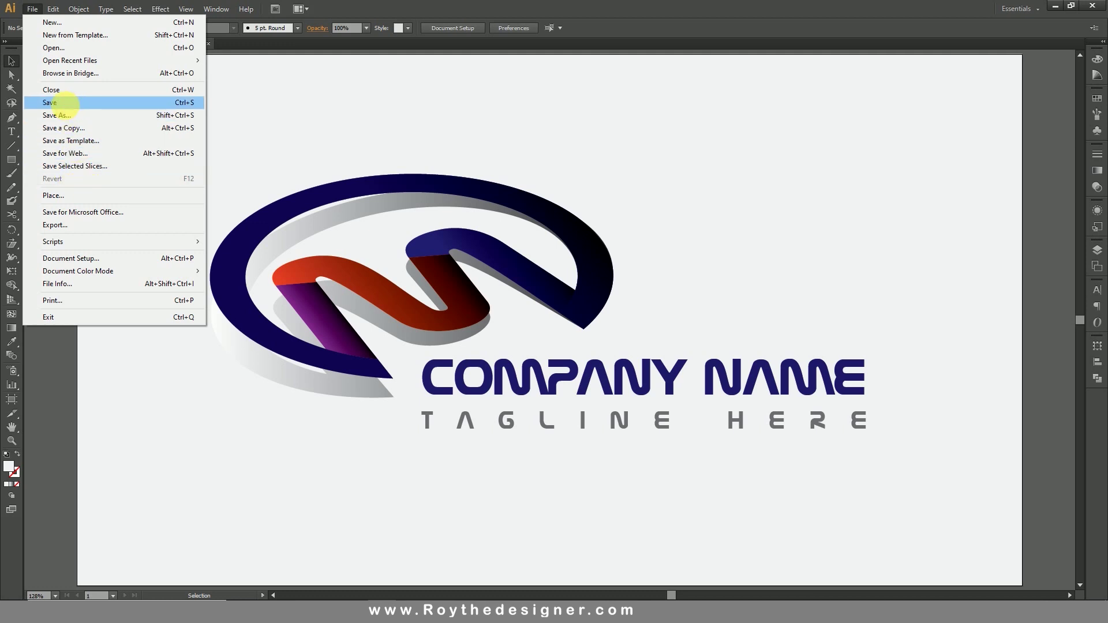
left_click(75, 114)
left_click(302, 277)
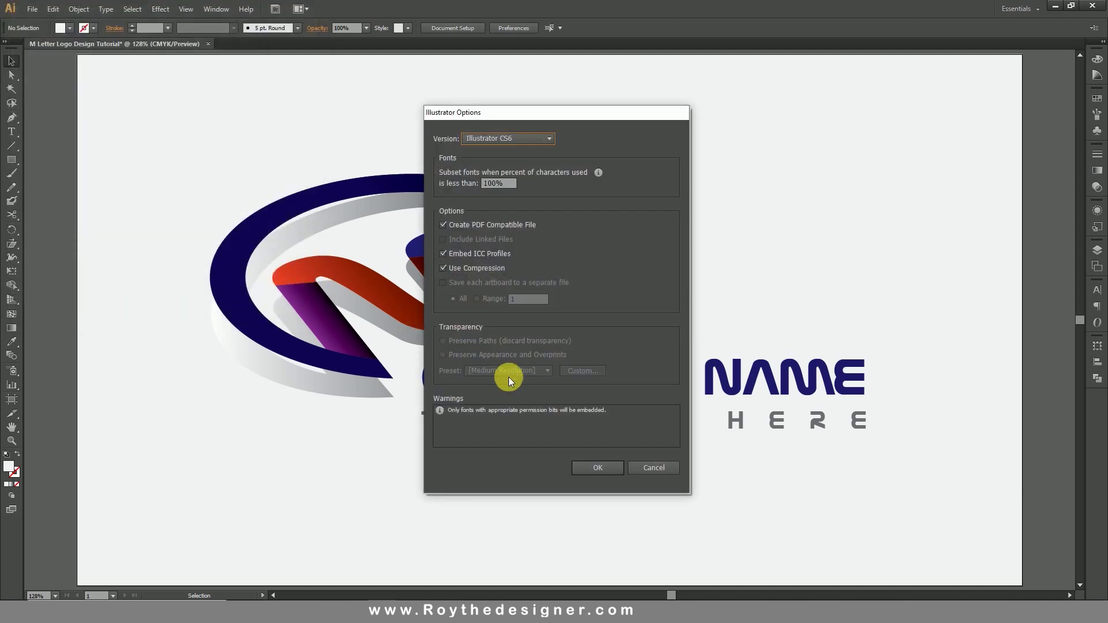
left_click(595, 468)
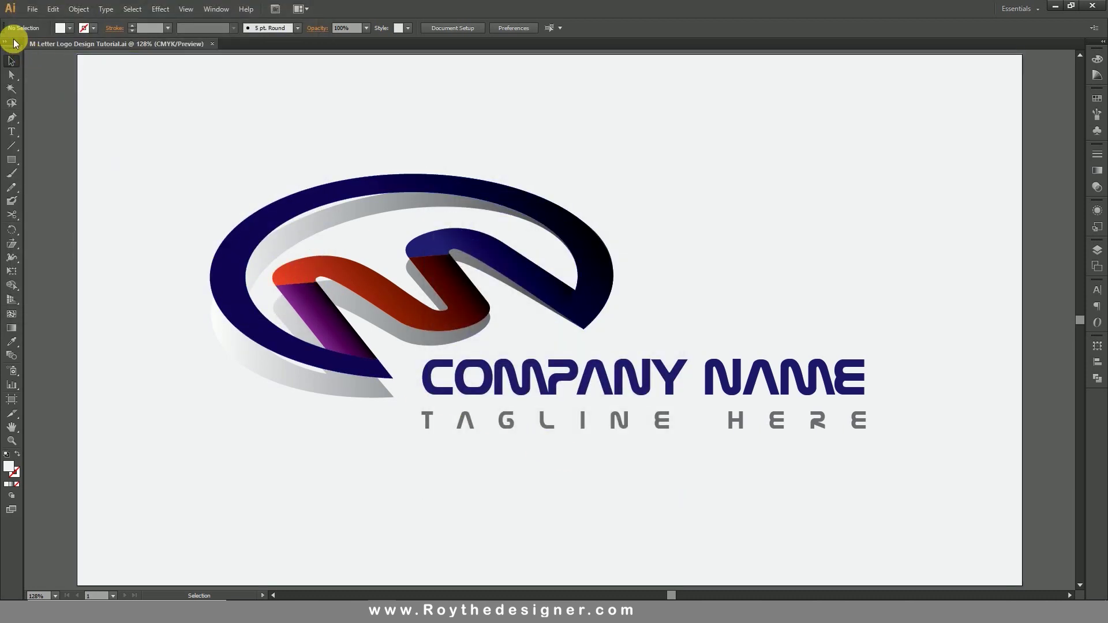
Export the artboard for the web as a High quality 60% JPEG at 1280 by 720 px.
left_click(31, 9)
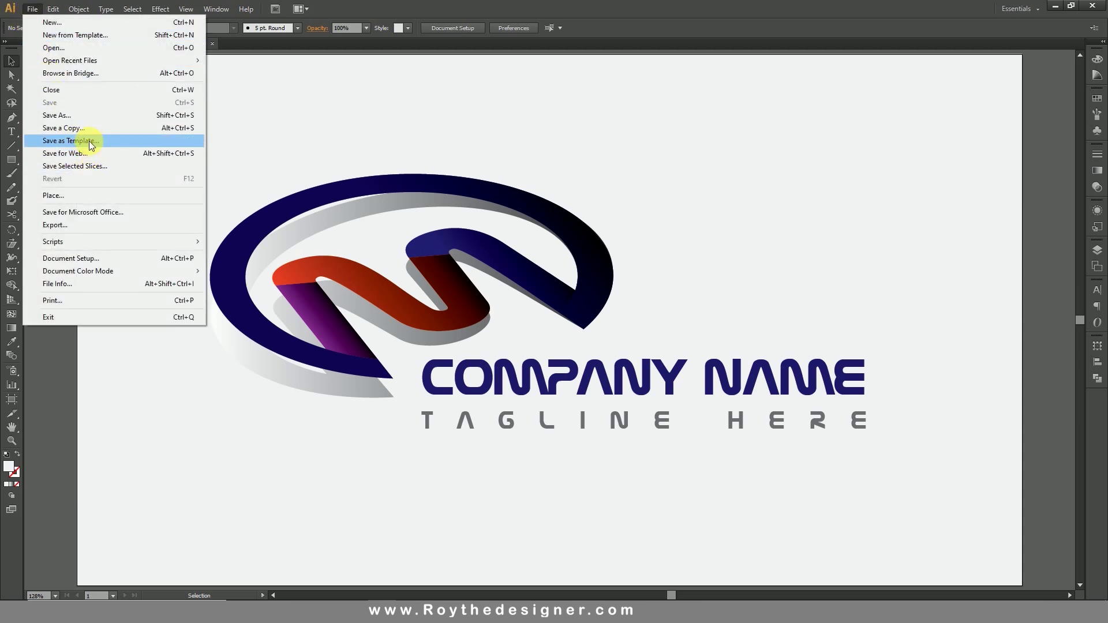
left_click(97, 157)
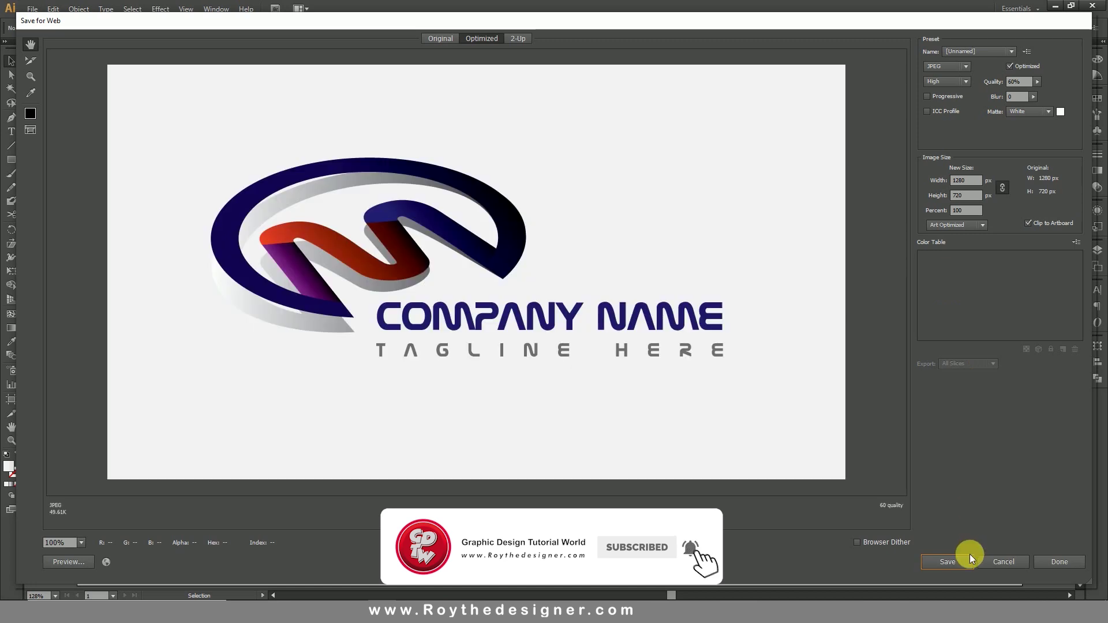
left_click(961, 558)
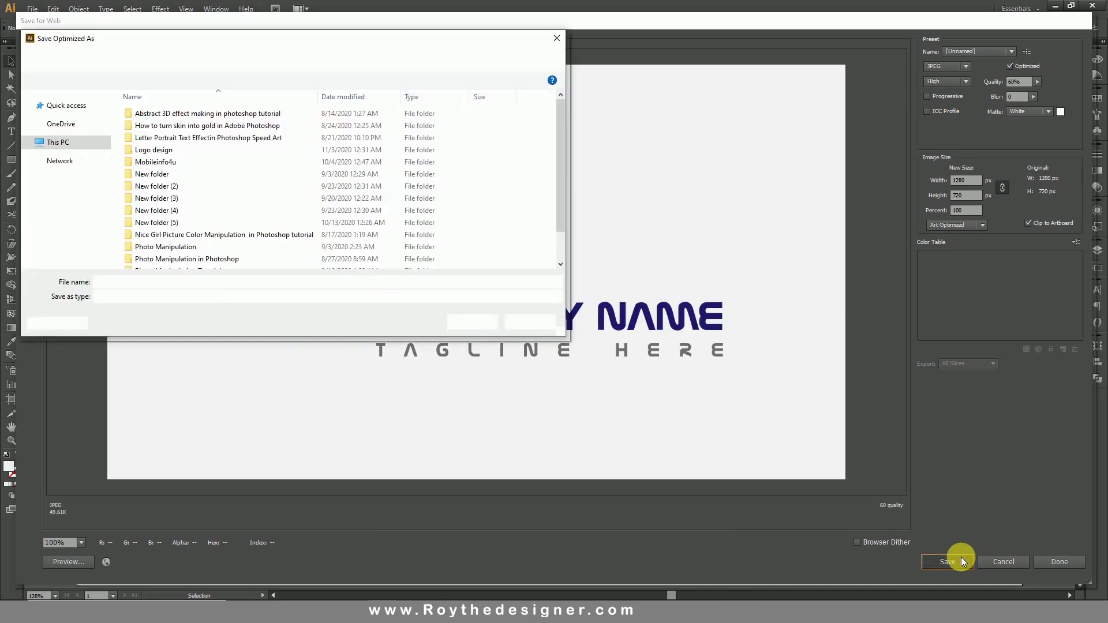
left_click(484, 323)
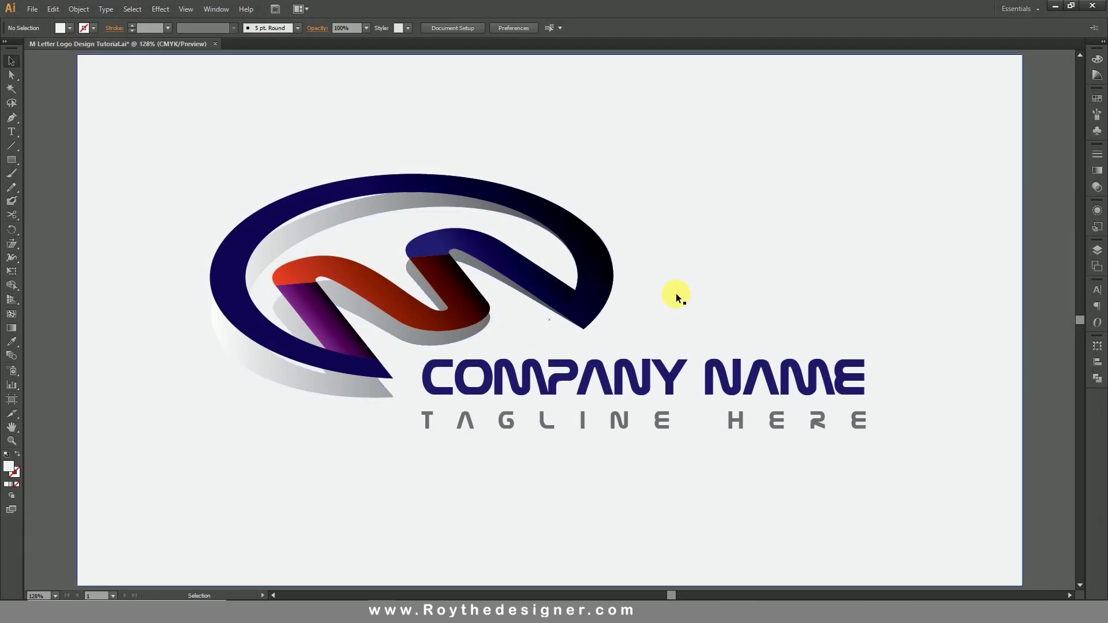